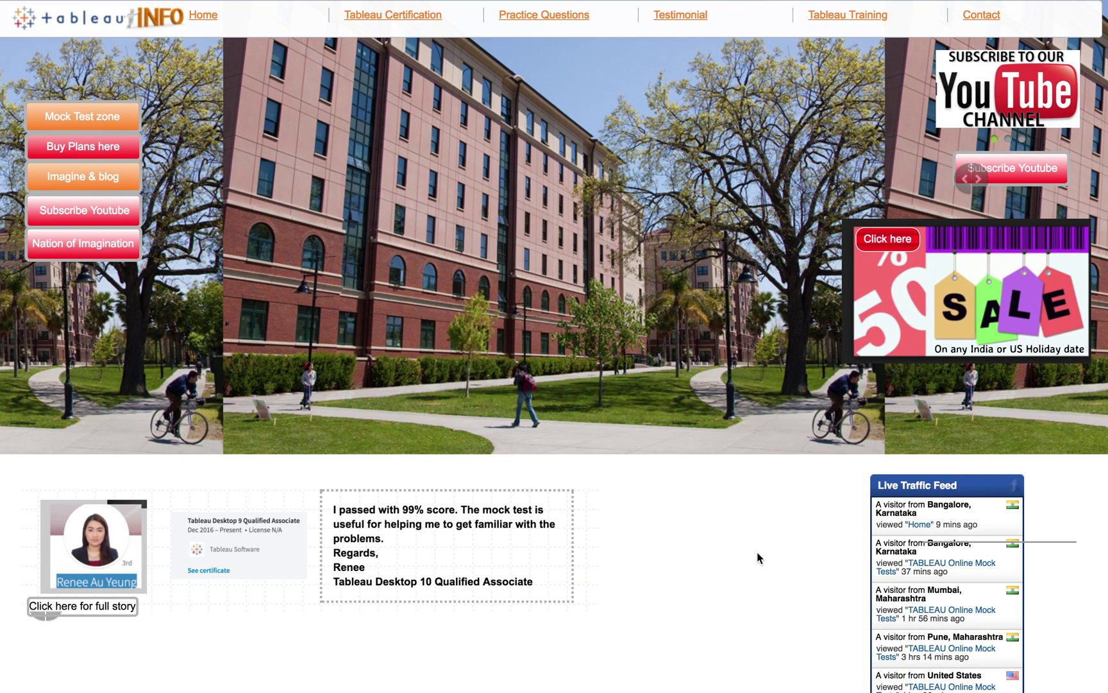
Switch from the TableauINFO site to the PowerPoint slide show on 'Sorting with Tableau'.
{"action": "key", "text": "super+Tab"}
{"action": "key", "text": "super+Tab"}
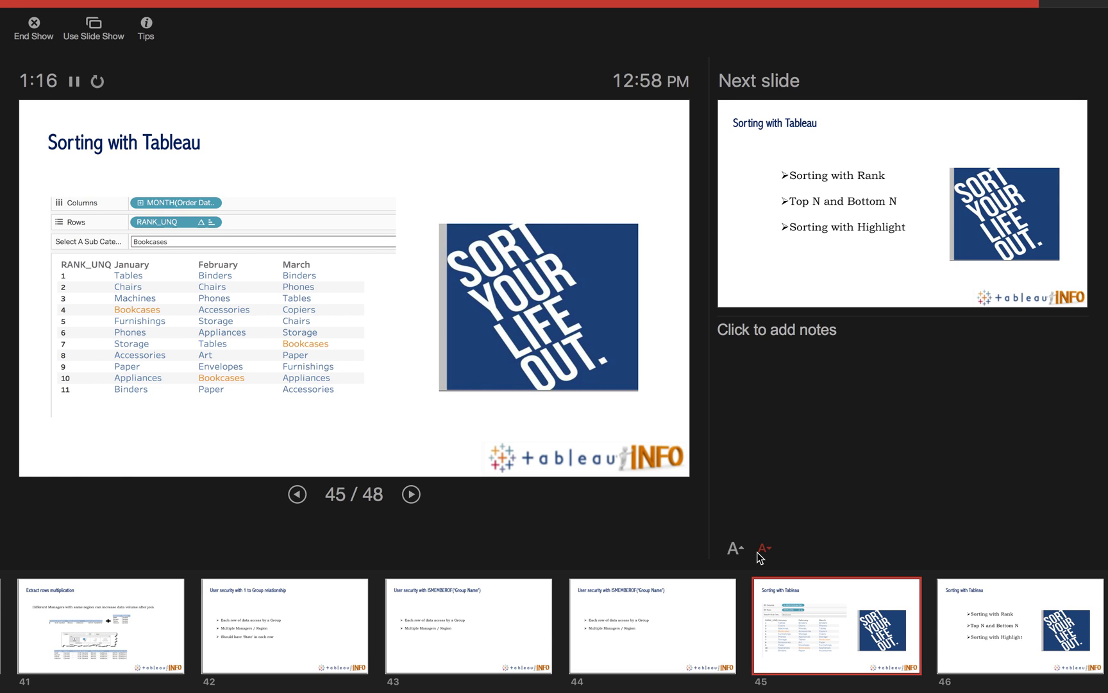
Advance to slide 46 listing the three sorting topics, then switch to the Tableau workbook.
{"action": "key", "text": "Right"}
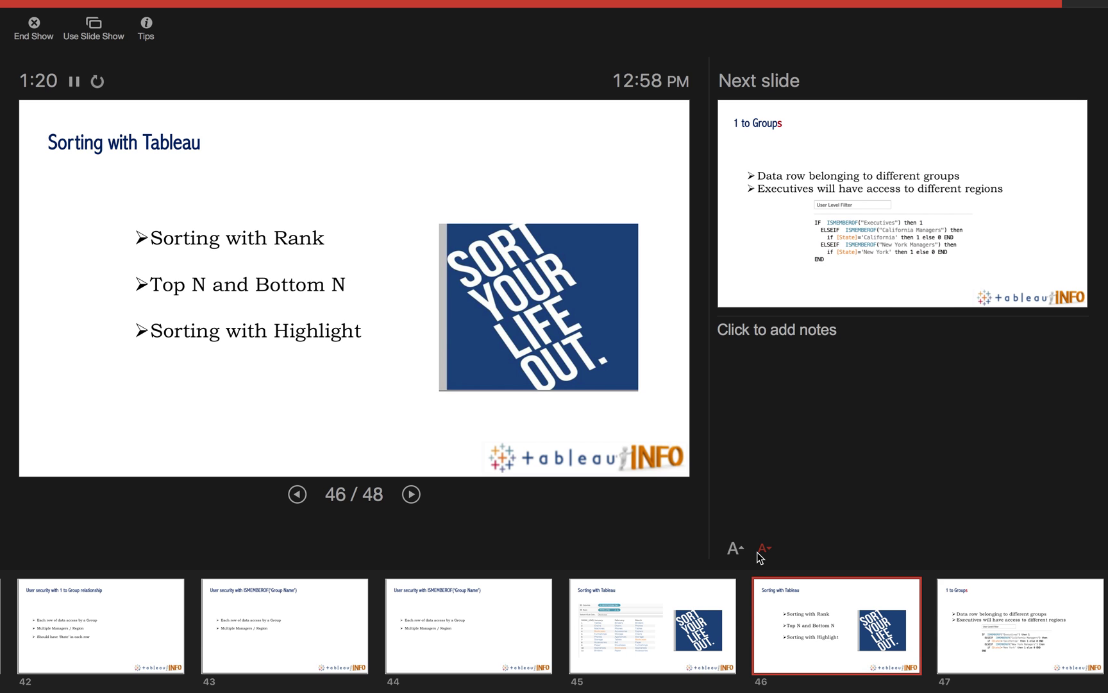
{"action": "key", "text": "super+Tab"}
{"action": "key", "text": "super+Tab"}
{"action": "key", "text": "super+Tab"}
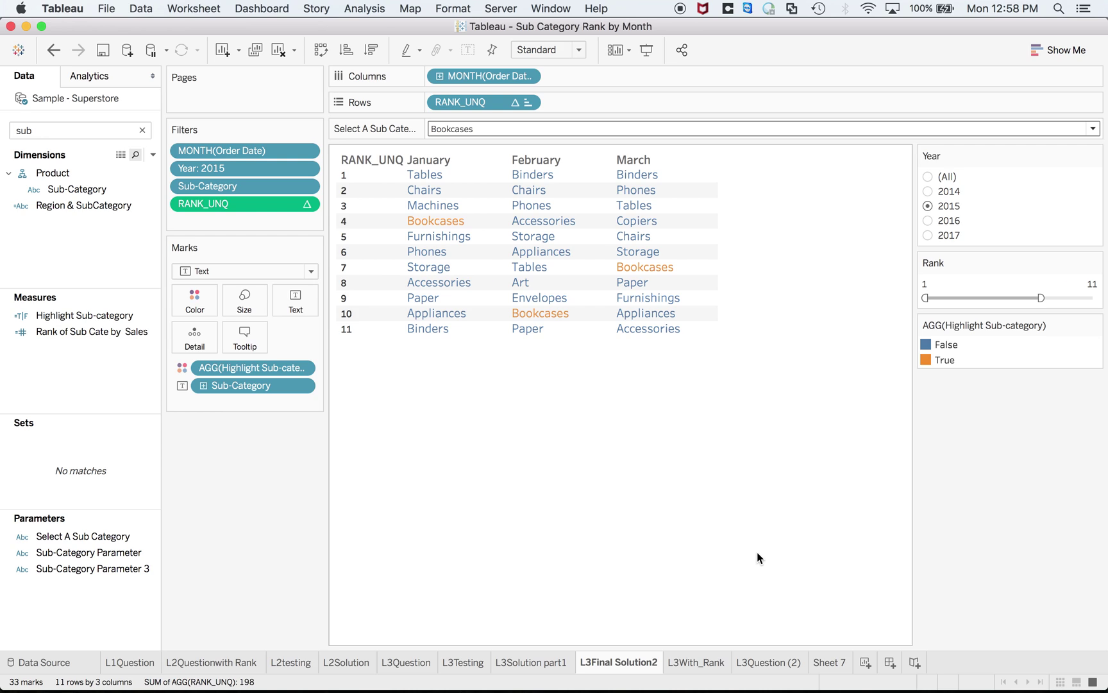
Open the L1Question chart and cycle the Sales sort, ending with sub-categories sorted largest first.
{"action": "left_click", "coordinate": [119, 663]}
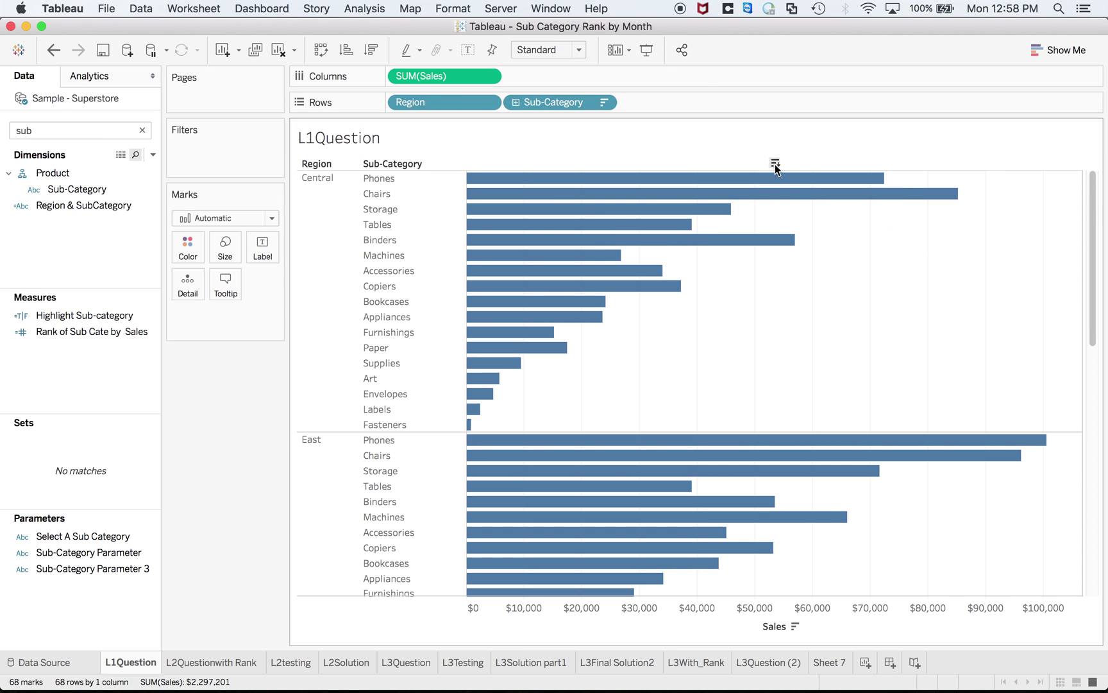
{"action": "left_click", "coordinate": [775, 164]}
{"action": "left_click", "coordinate": [775, 164]}
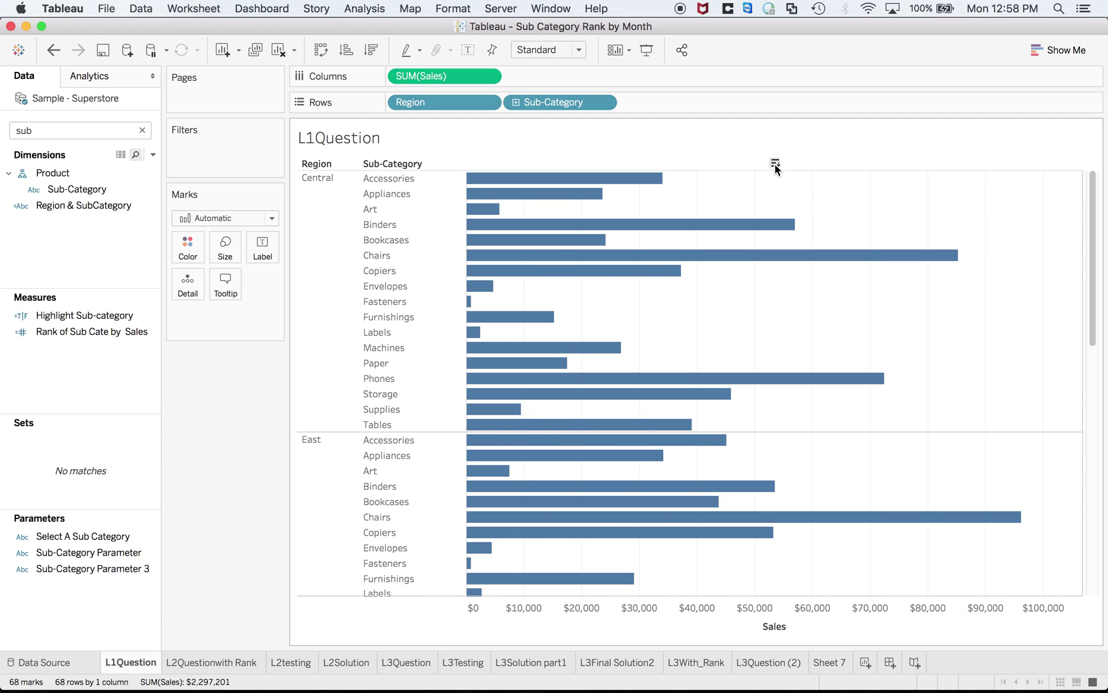
{"action": "left_click", "coordinate": [775, 164]}
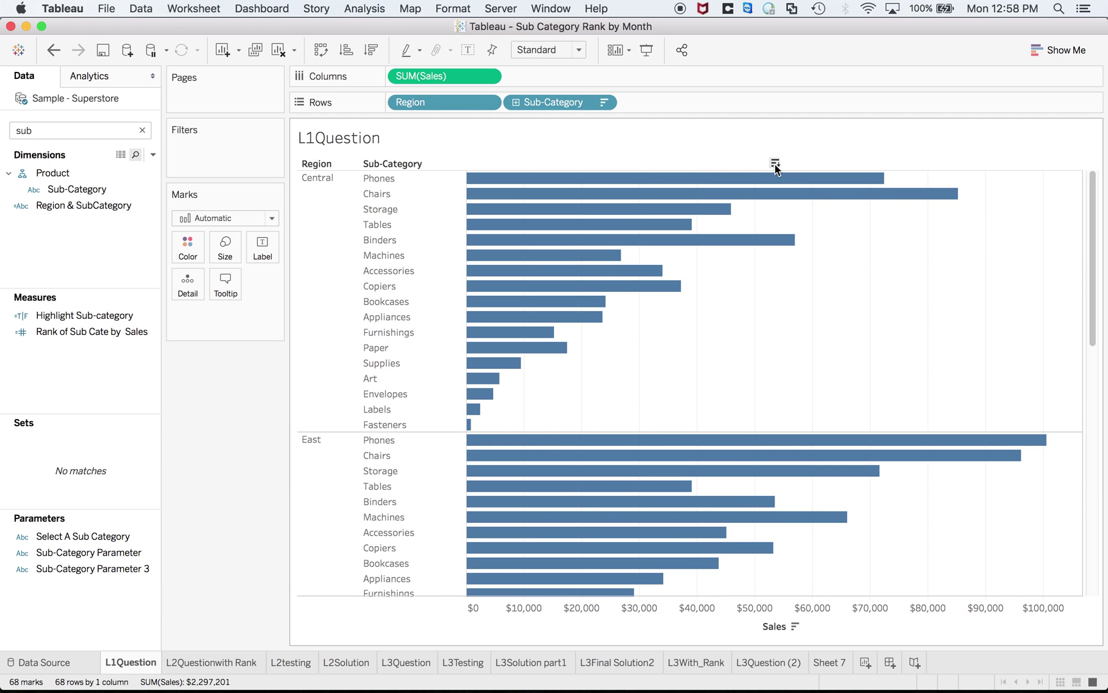
{"action": "mouse_move", "coordinate": [635, 195]}
{"action": "left_click", "coordinate": [775, 164]}
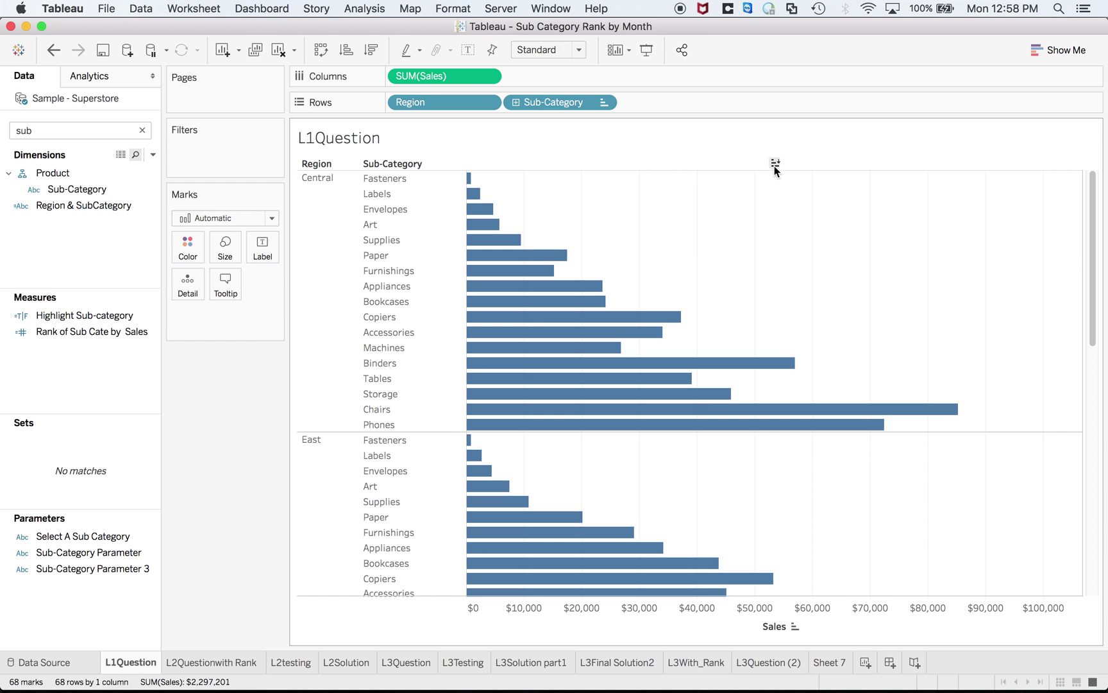
{"action": "left_click", "coordinate": [775, 164]}
{"action": "left_click", "coordinate": [775, 164]}
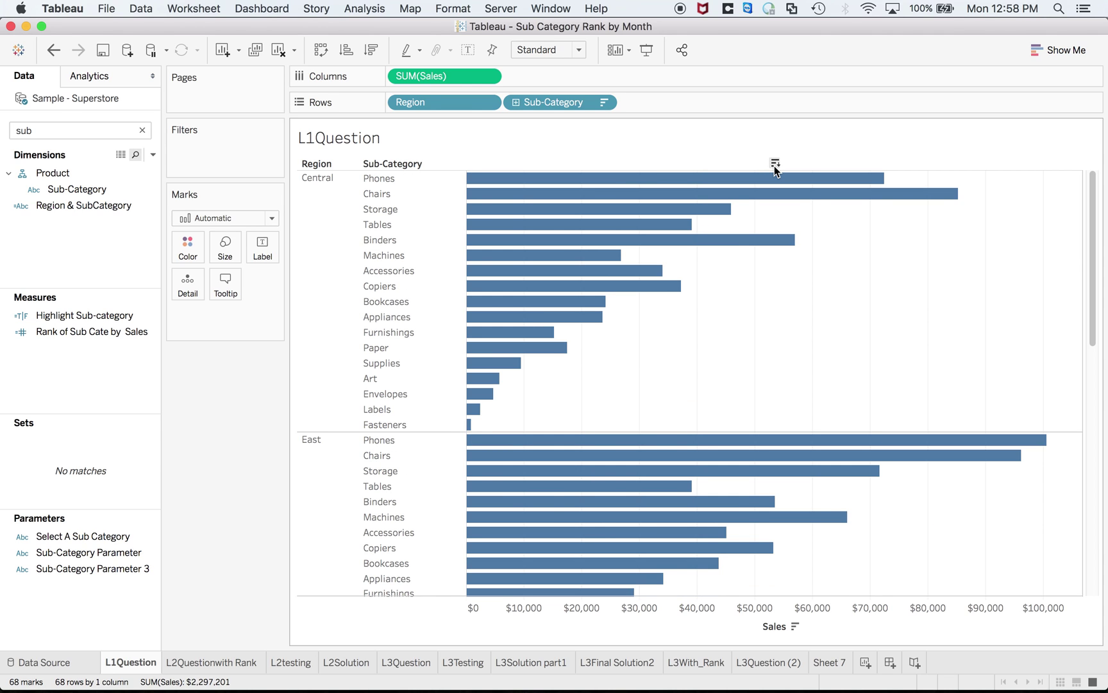
{"action": "left_click", "coordinate": [775, 164]}
{"action": "left_click", "coordinate": [775, 163]}
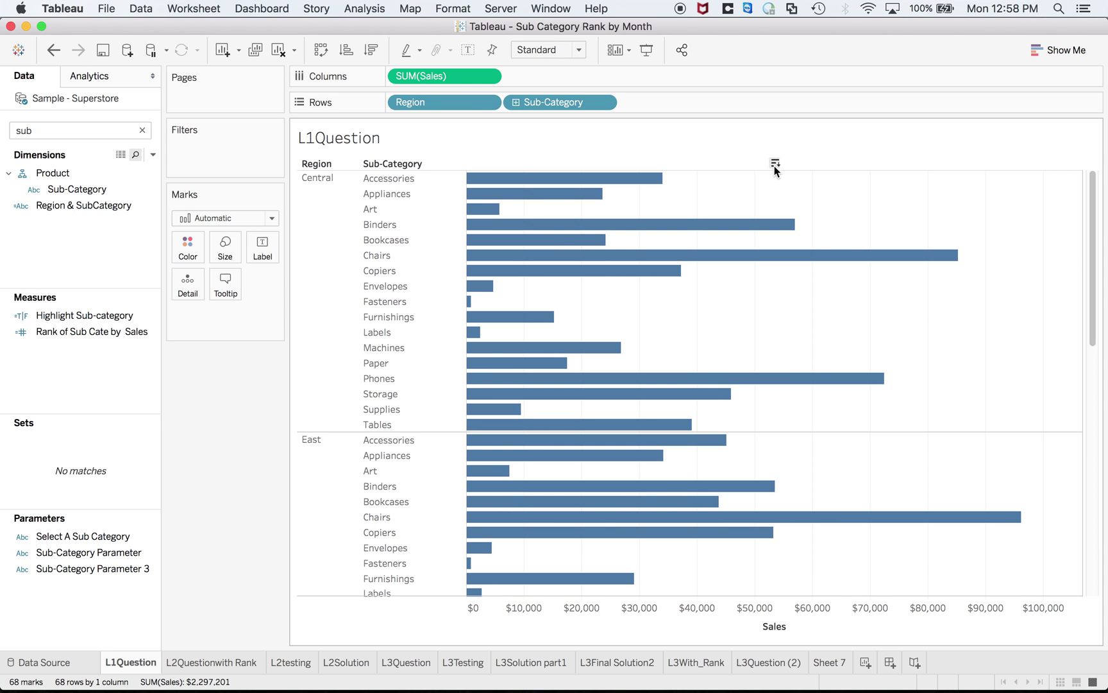
{"action": "left_click", "coordinate": [775, 164]}
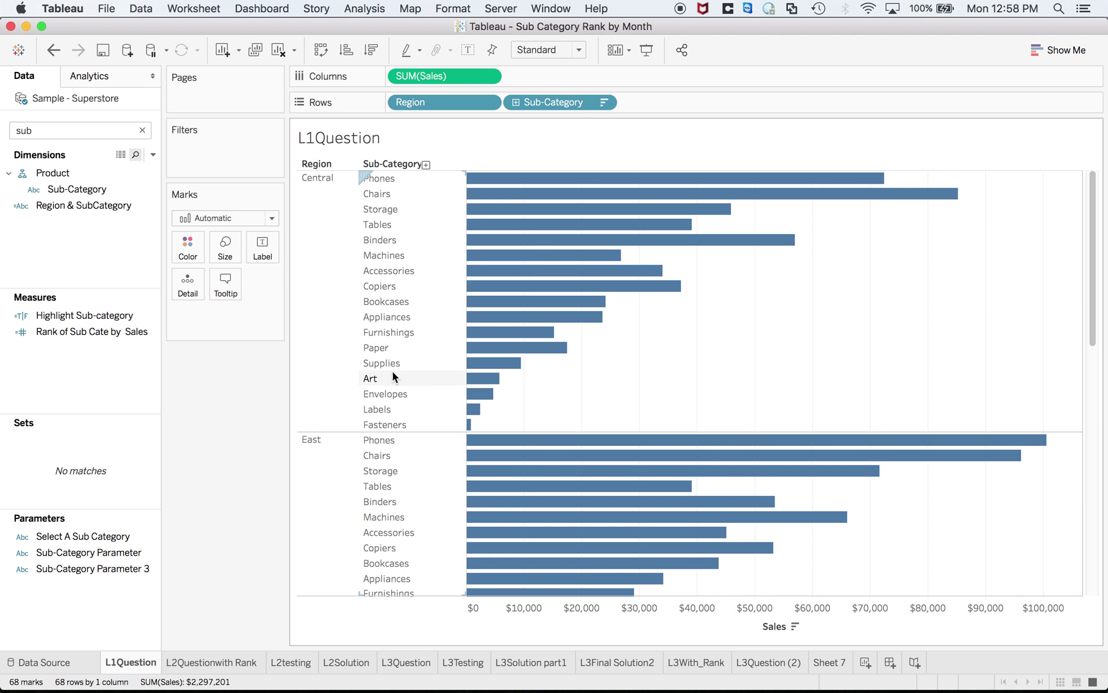
Duplicate the L1Question sheet as L1Question (2) and clear the Data pane field search.
{"action": "right_click", "coordinate": [127, 671]}
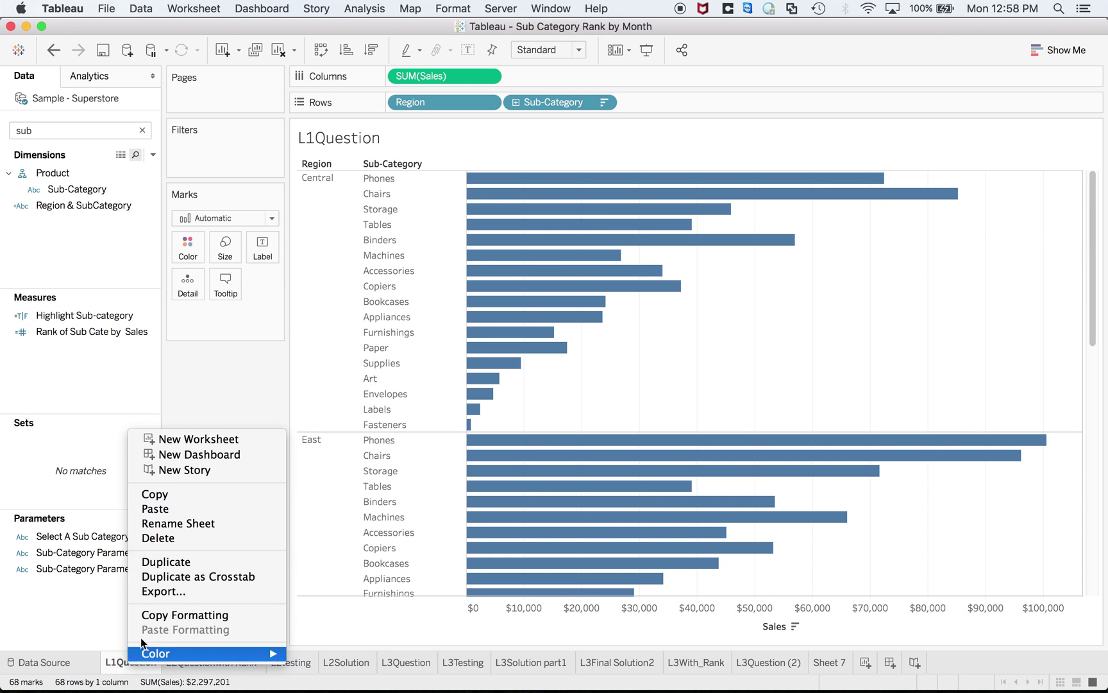
{"action": "left_click", "coordinate": [193, 561]}
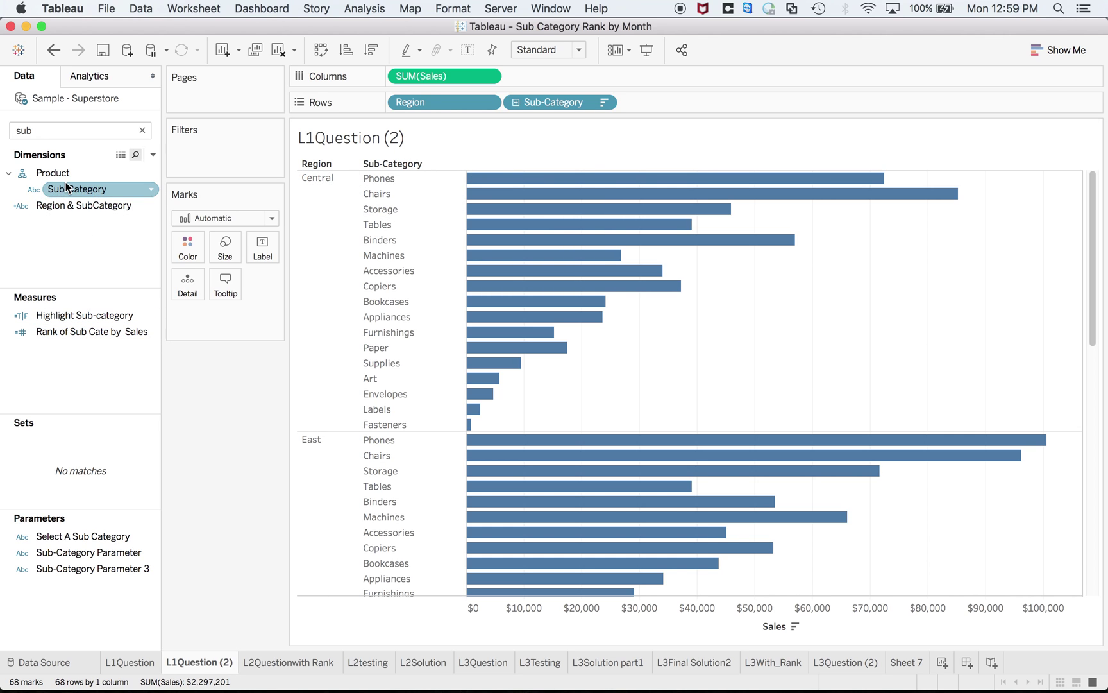
{"action": "left_click", "coordinate": [39, 132]}
{"action": "key", "text": "BackSpace"}
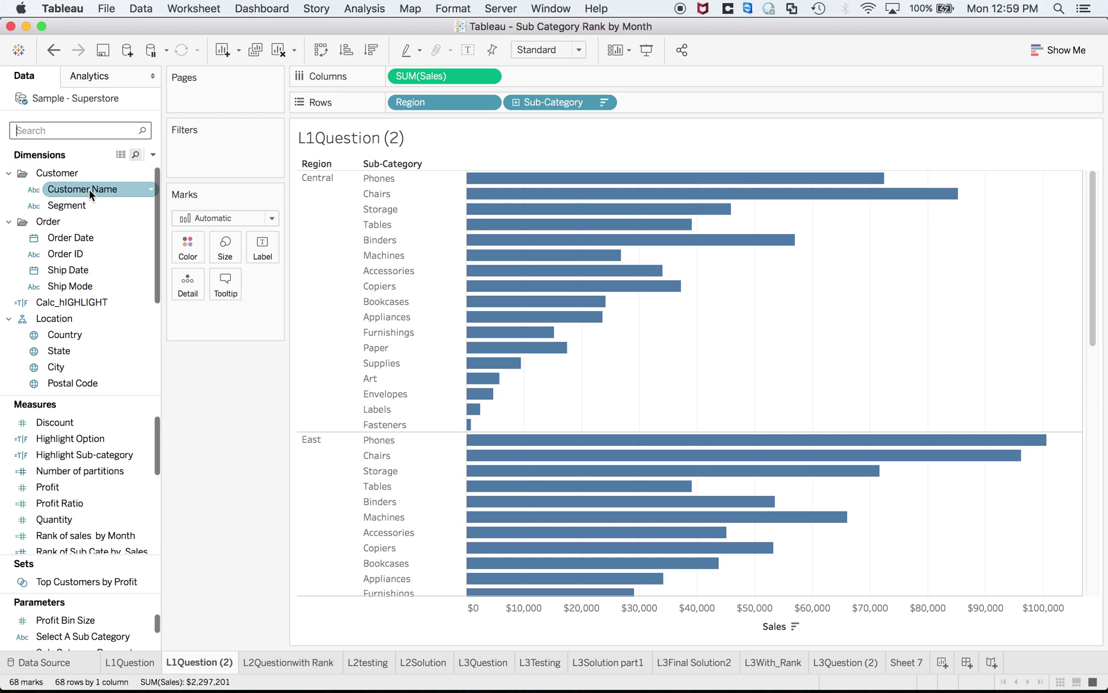
Search the fields for 'SUB' and bring up options for the Region & SubCategory field.
{"action": "right_click", "coordinate": [67, 287]}
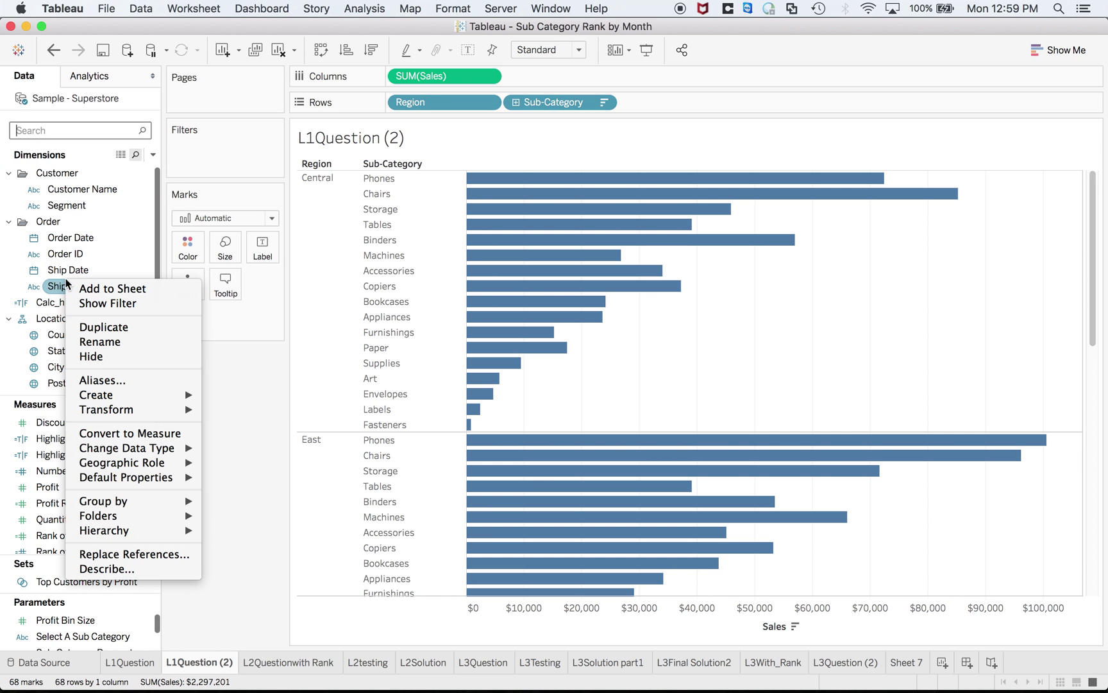
{"action": "left_click", "coordinate": [60, 131]}
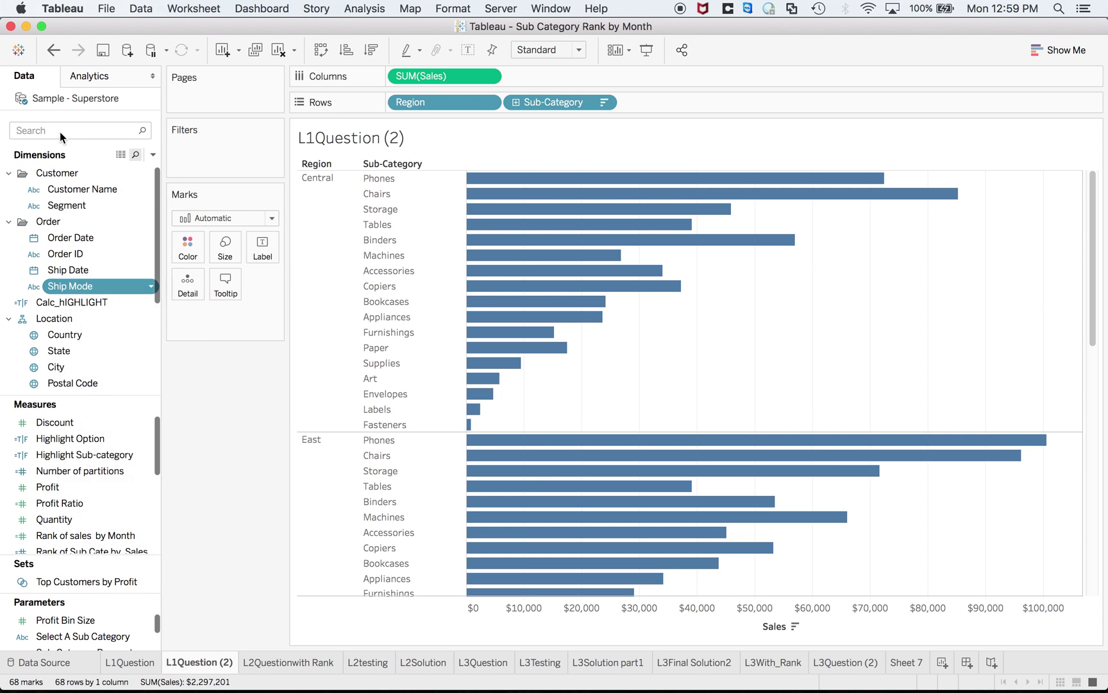
{"action": "left_click", "coordinate": [60, 132]}
{"action": "type", "text": "SUB"}
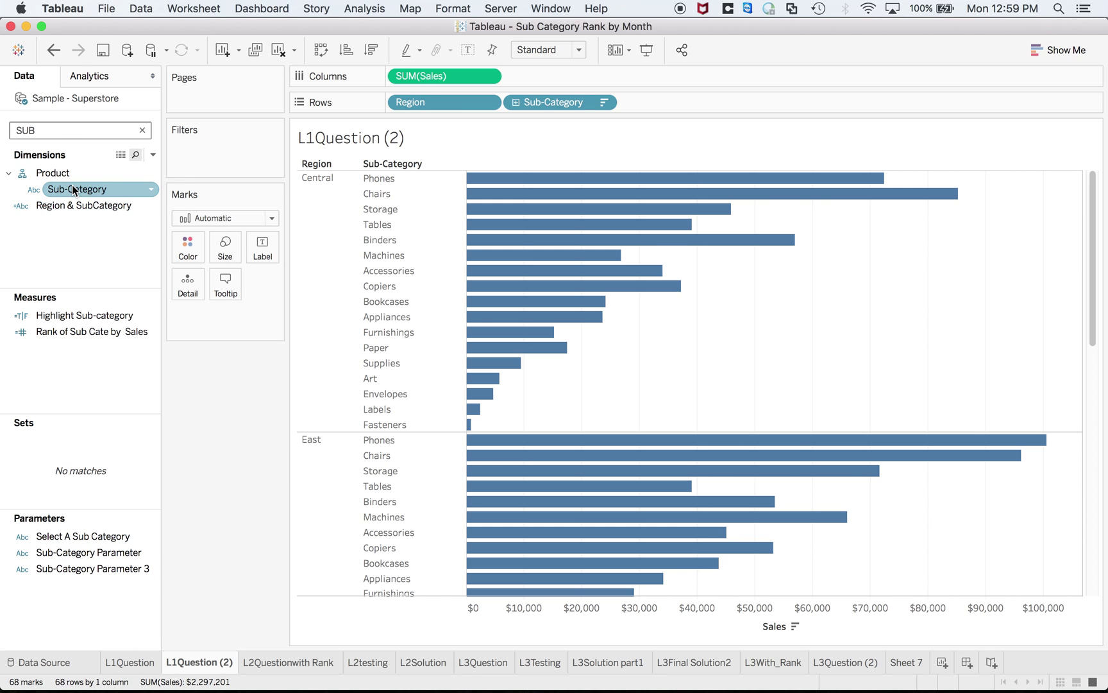
{"action": "right_click", "coordinate": [73, 187]}
{"action": "left_click", "coordinate": [35, 215]}
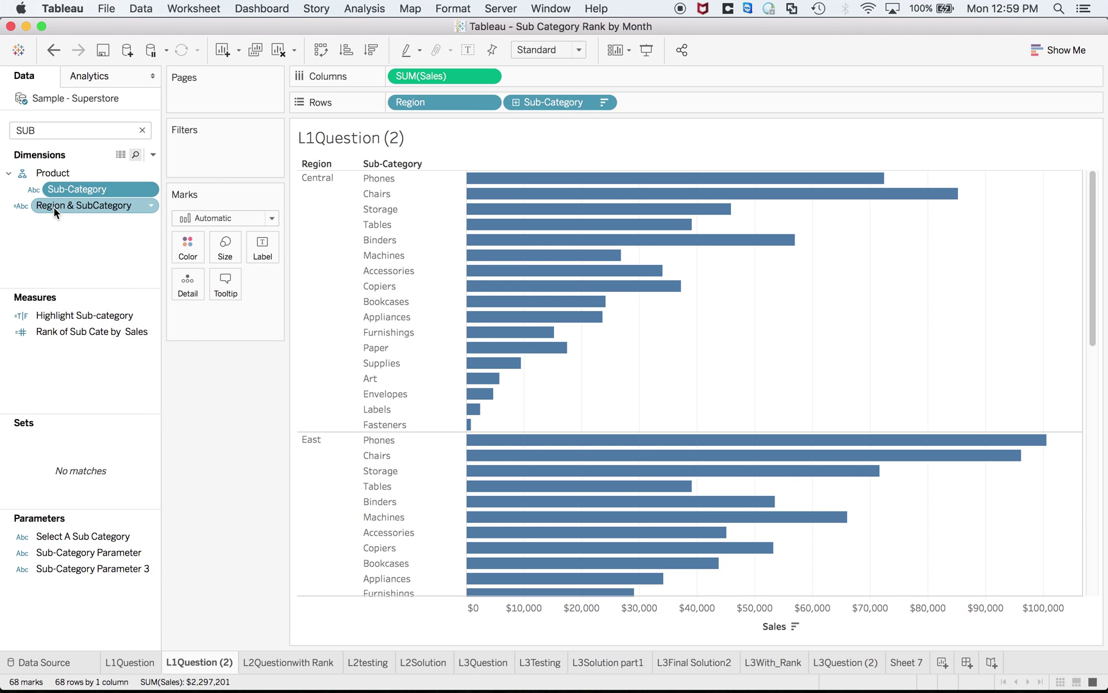
{"action": "right_click", "coordinate": [54, 207]}
Review the Region & SubCategory calculation and add it to Rows between Region and Sub-Category.
{"action": "left_click", "coordinate": [87, 296]}
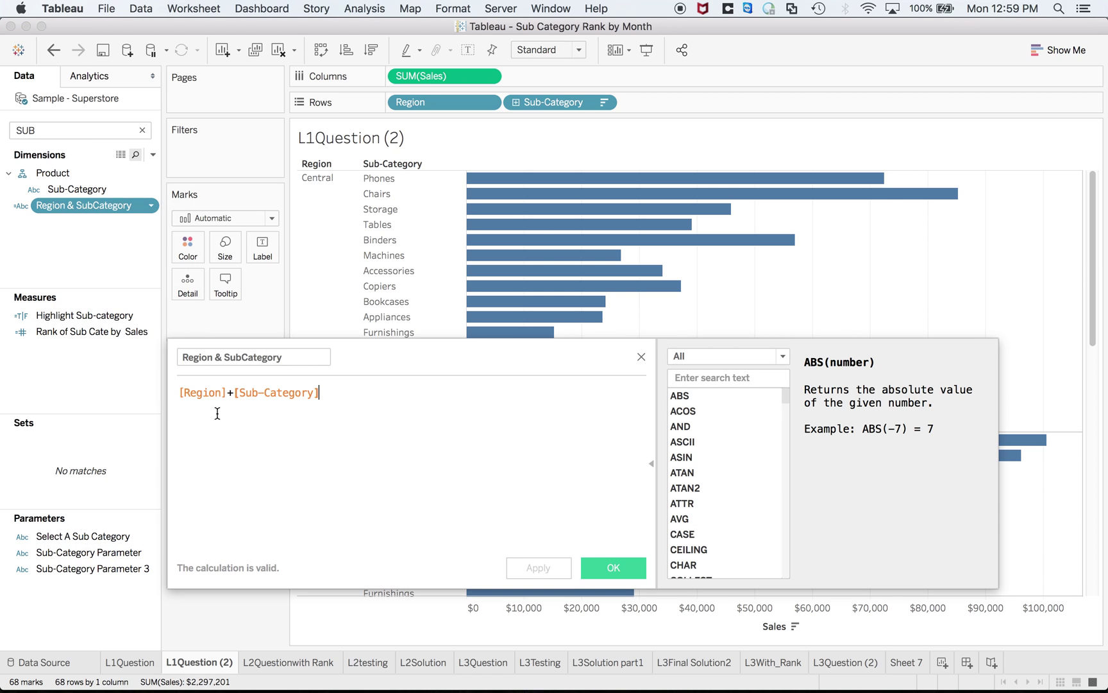
{"action": "left_click", "coordinate": [613, 568]}
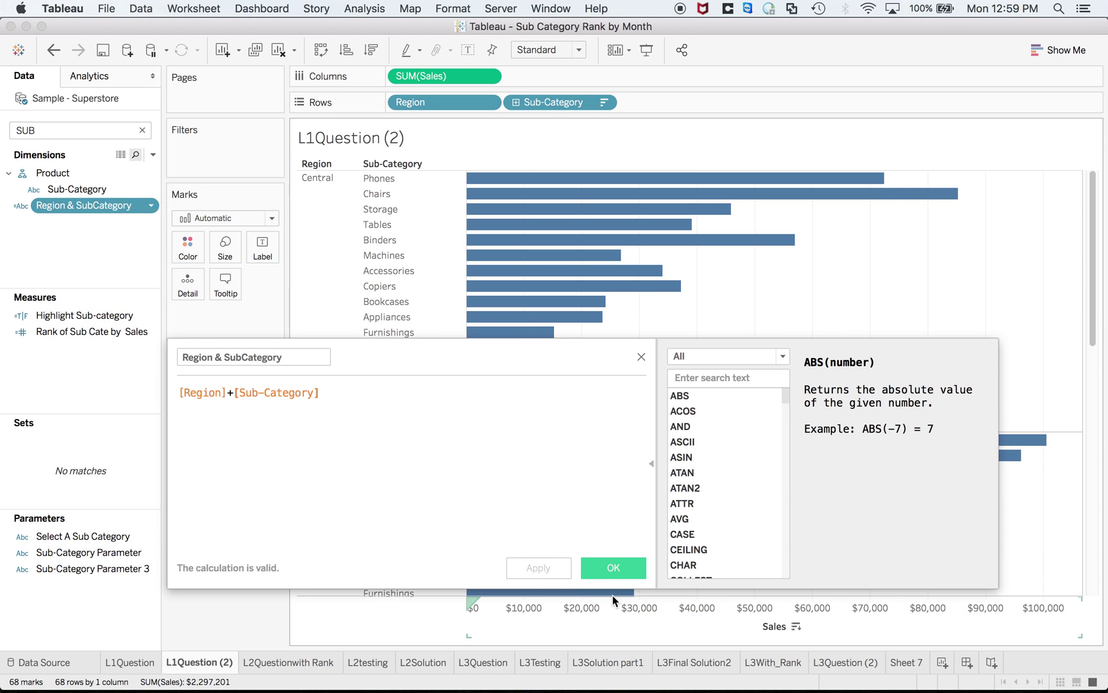
{"action": "left_click_drag", "start_coordinate": [67, 207], "coordinate": [503, 103]}
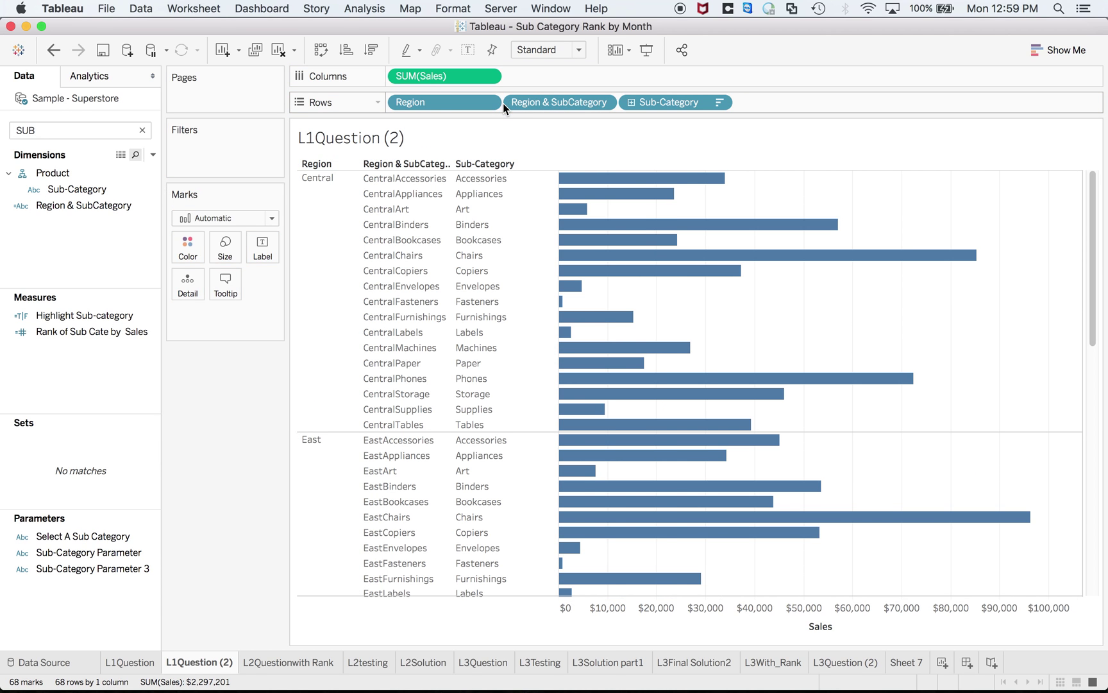
Sort Region & SubCategory by the Sales field in descending order.
{"action": "left_click", "coordinate": [602, 102]}
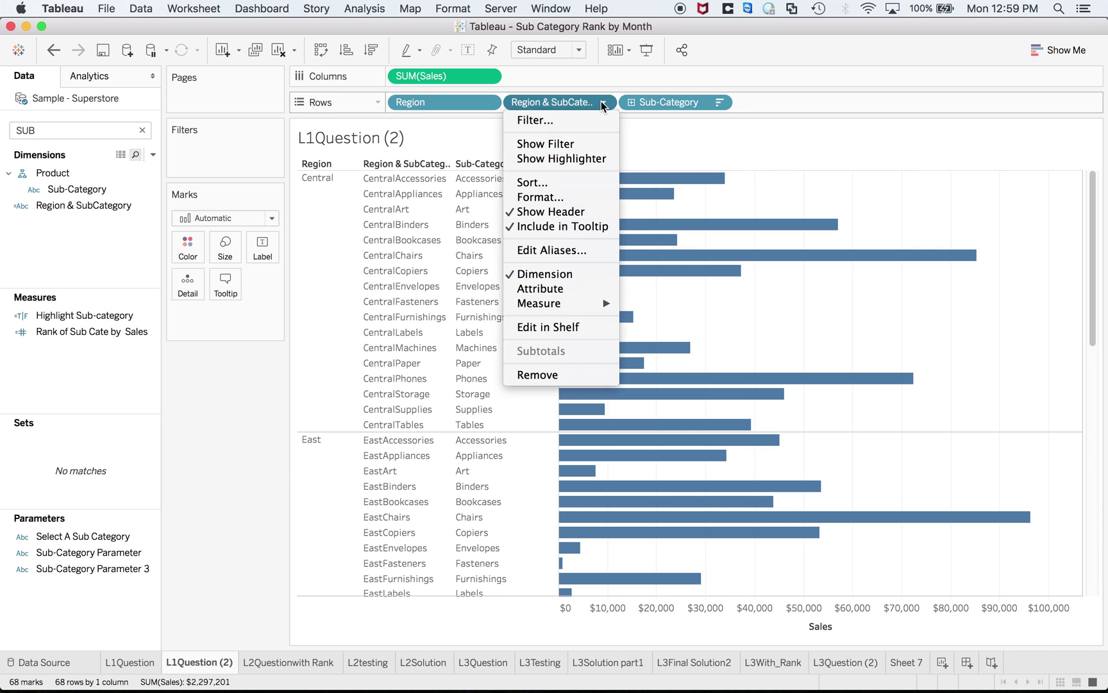
{"action": "left_click", "coordinate": [549, 184]}
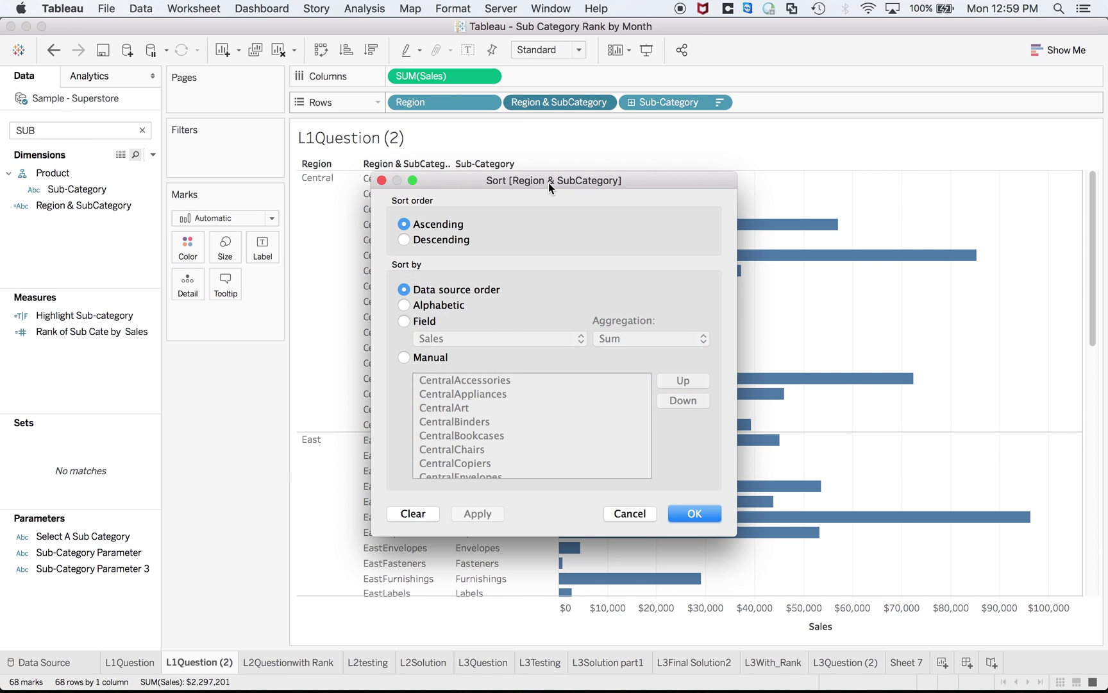
{"action": "left_click", "coordinate": [407, 322]}
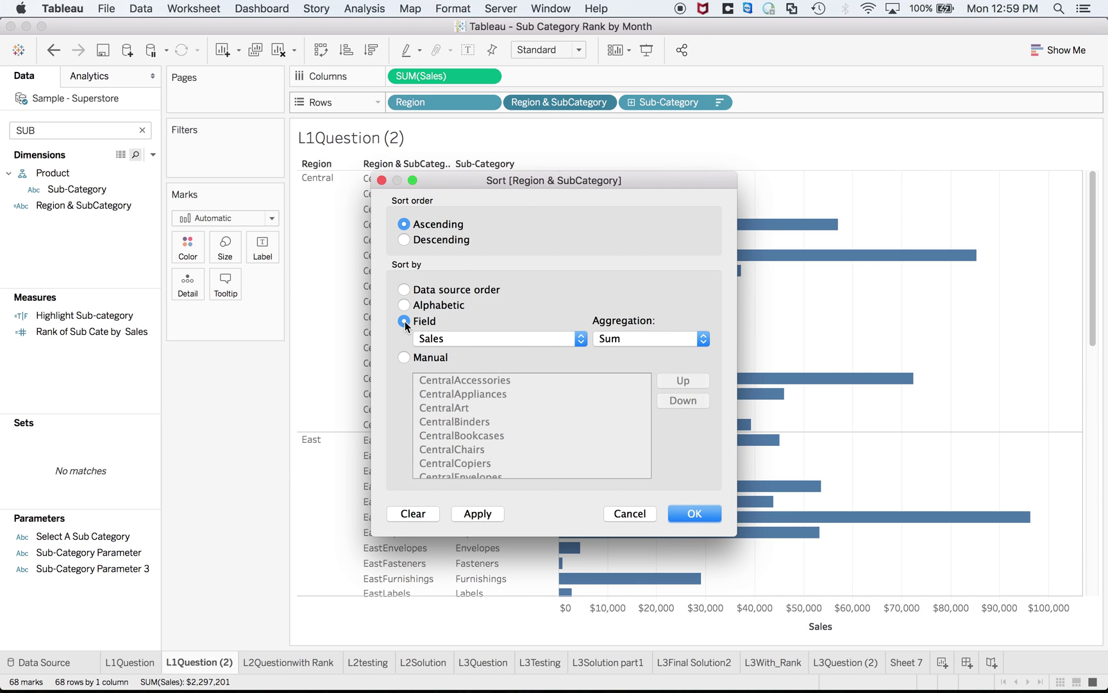
{"action": "left_click", "coordinate": [404, 241]}
{"action": "left_click", "coordinate": [690, 517]}
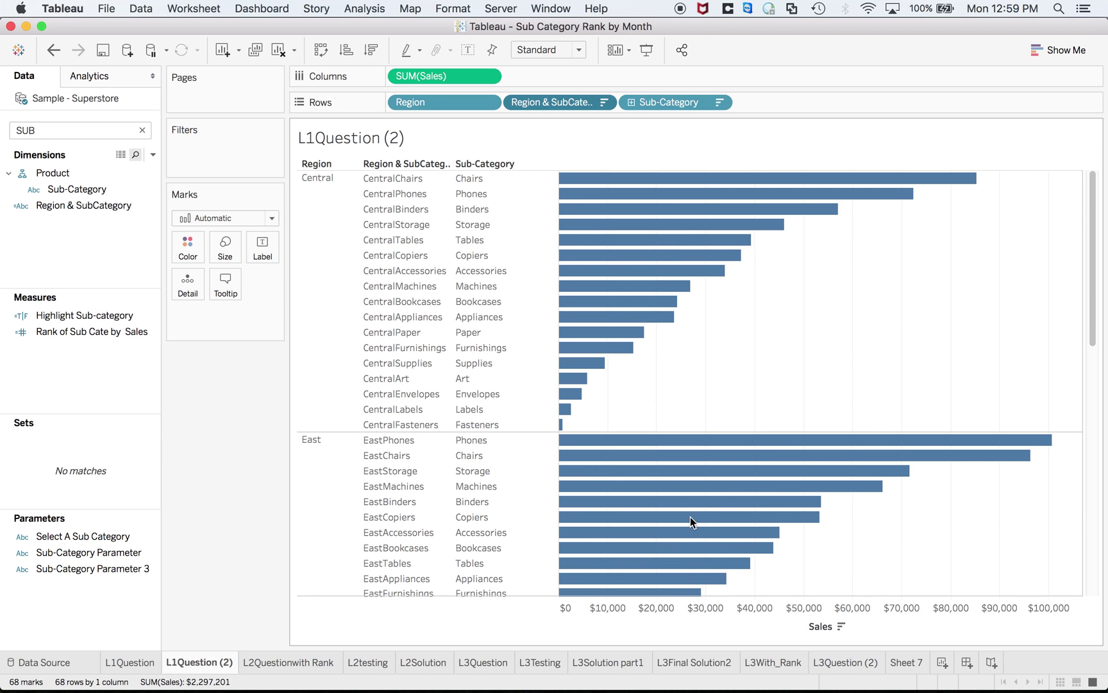
{"action": "mouse_move", "coordinate": [563, 252]}
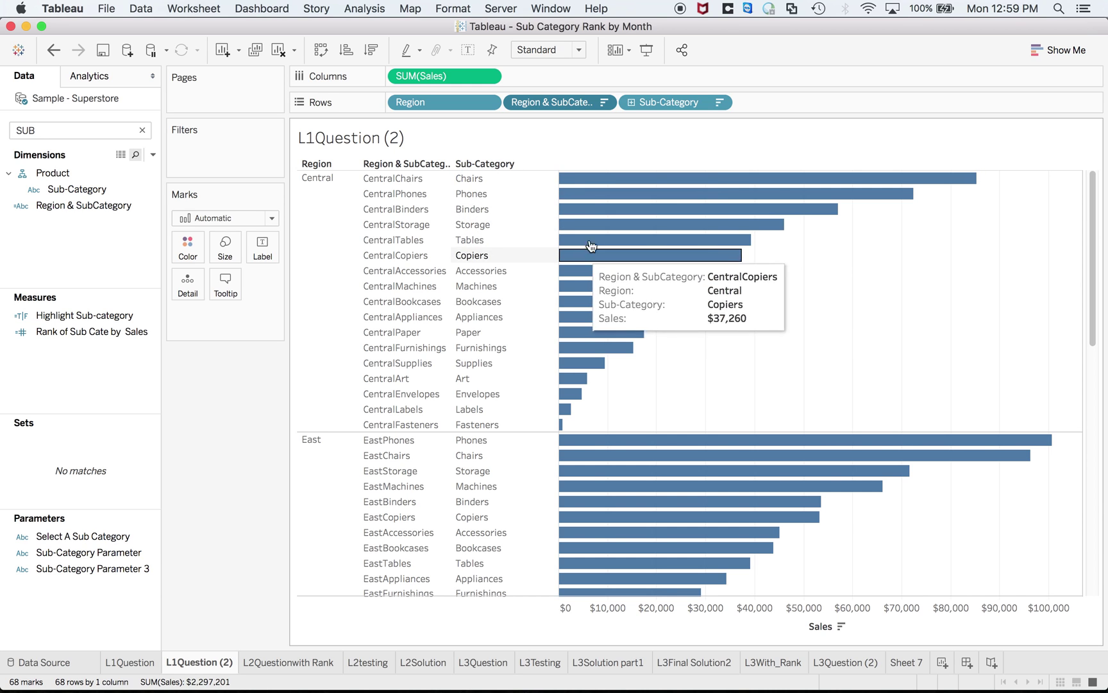
Hide the Region & SubCategory header column by unchecking Show Header.
{"action": "scroll", "coordinate": [522, 272], "scroll_direction": "down", "scroll_amount": 10}
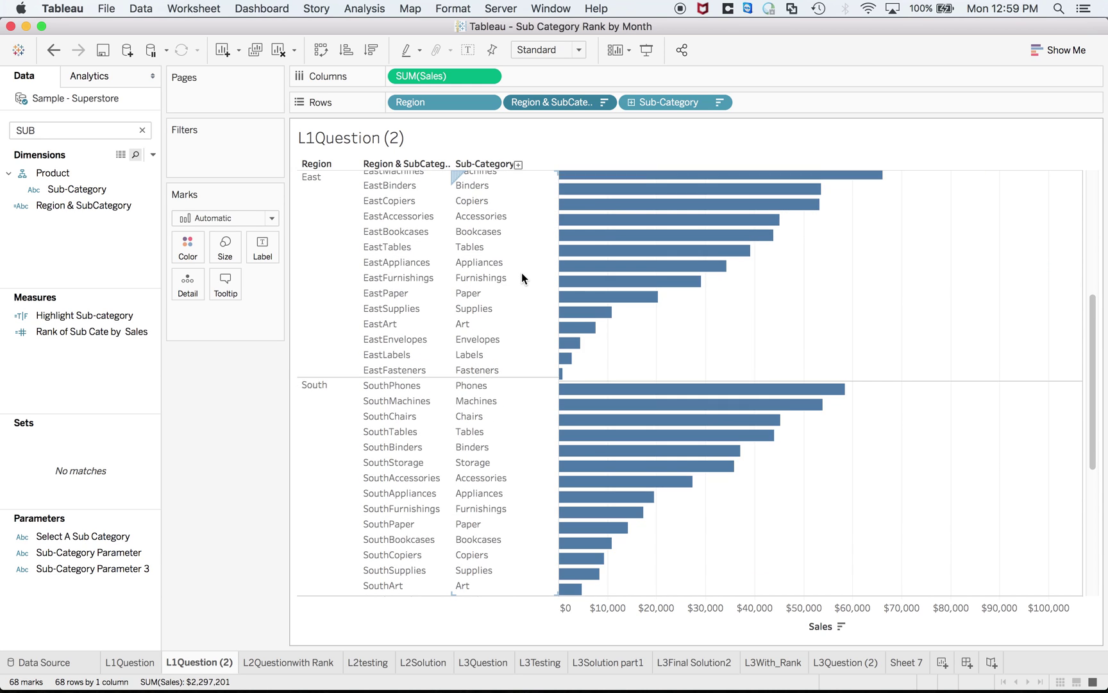
{"action": "scroll", "coordinate": [521, 272], "scroll_direction": "up", "scroll_amount": 10}
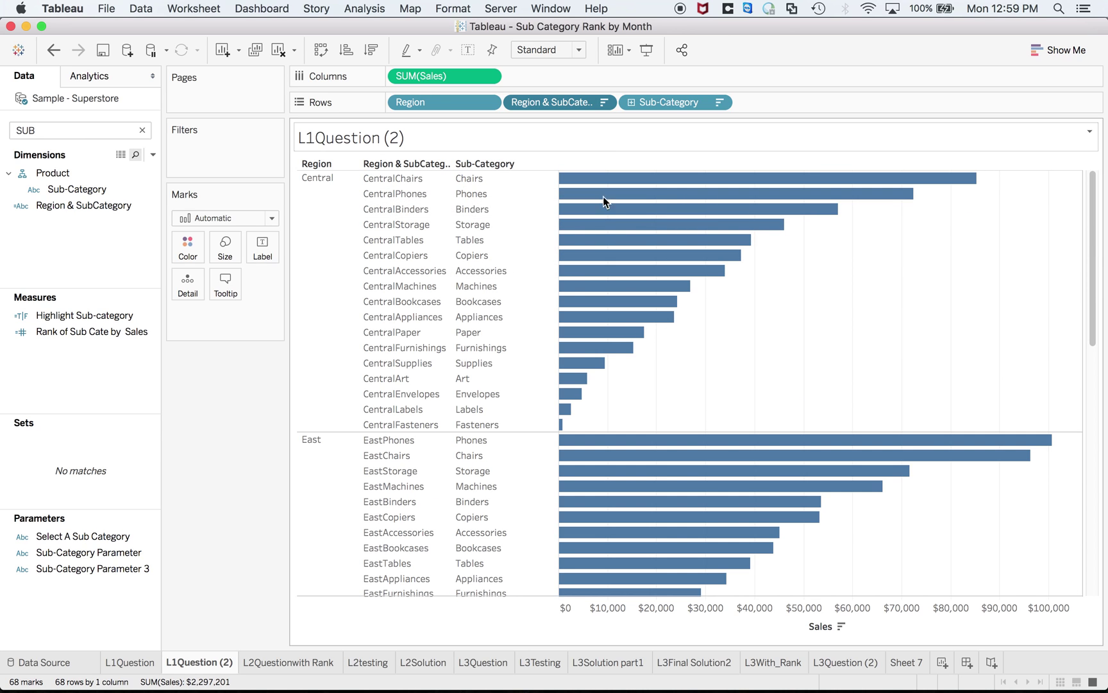
{"action": "scroll", "coordinate": [646, 392], "scroll_direction": "down", "scroll_amount": 1}
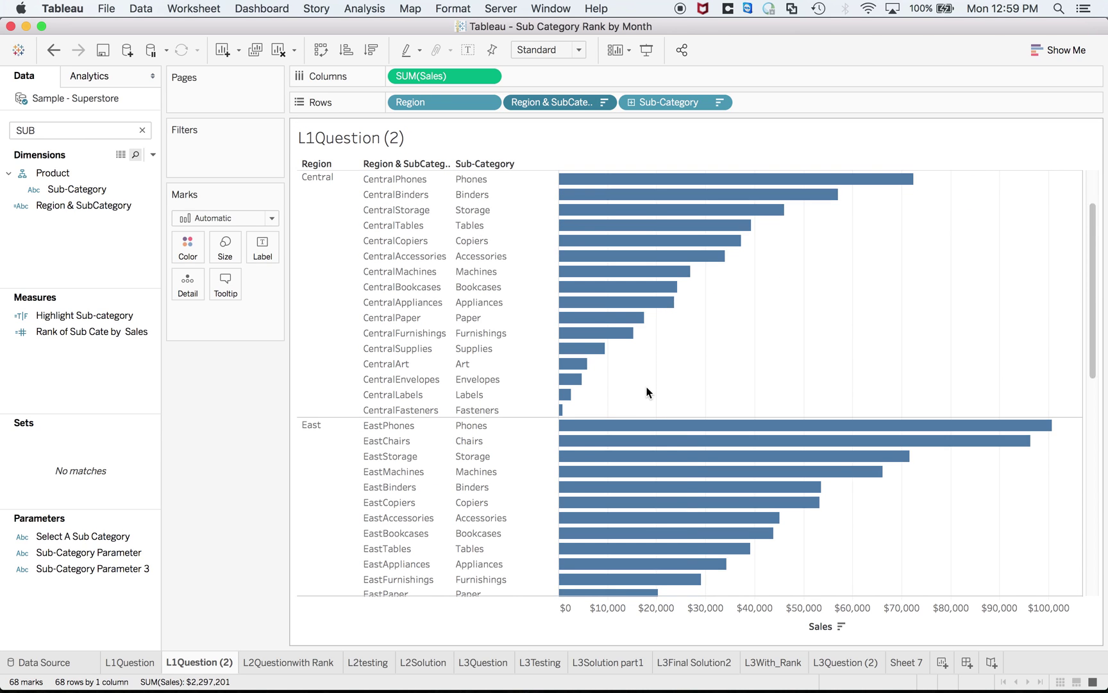
{"action": "scroll", "coordinate": [646, 392], "scroll_direction": "down", "scroll_amount": 10}
{"action": "scroll", "coordinate": [648, 390], "scroll_direction": "up", "scroll_amount": 10}
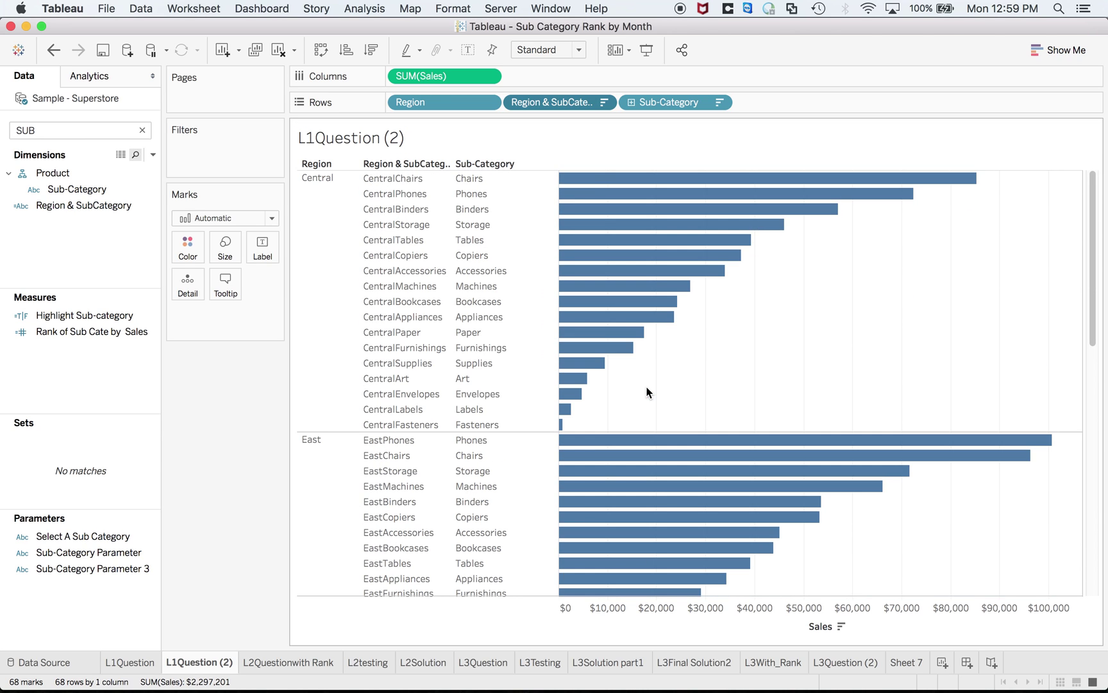
{"action": "left_click", "coordinate": [603, 104]}
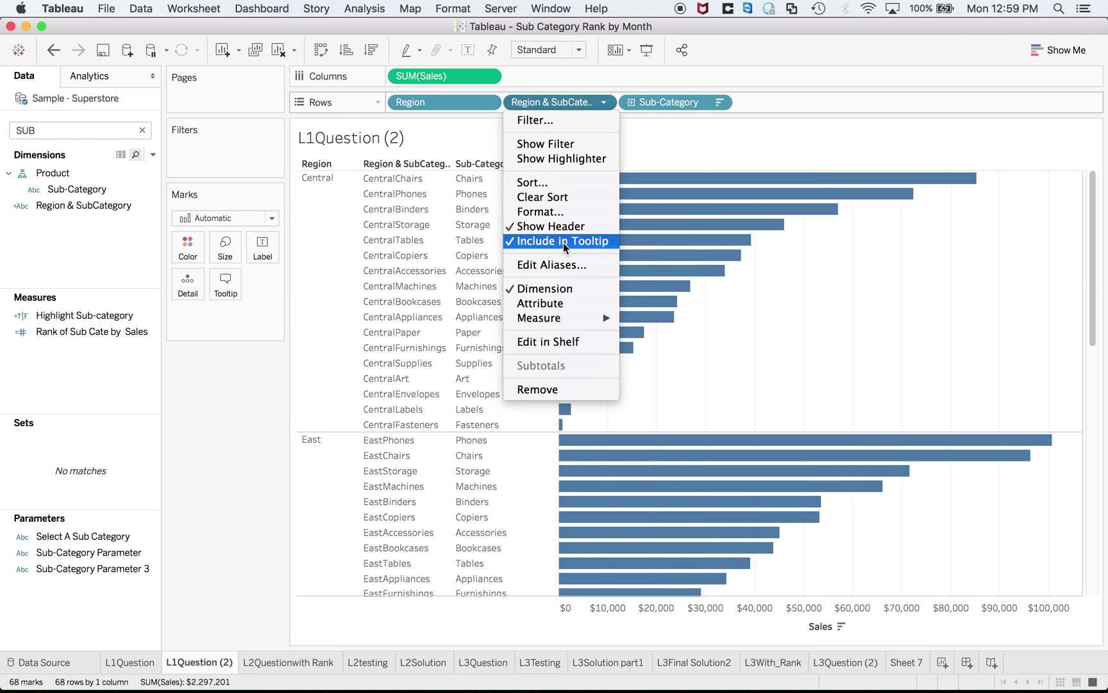
{"action": "left_click", "coordinate": [559, 226]}
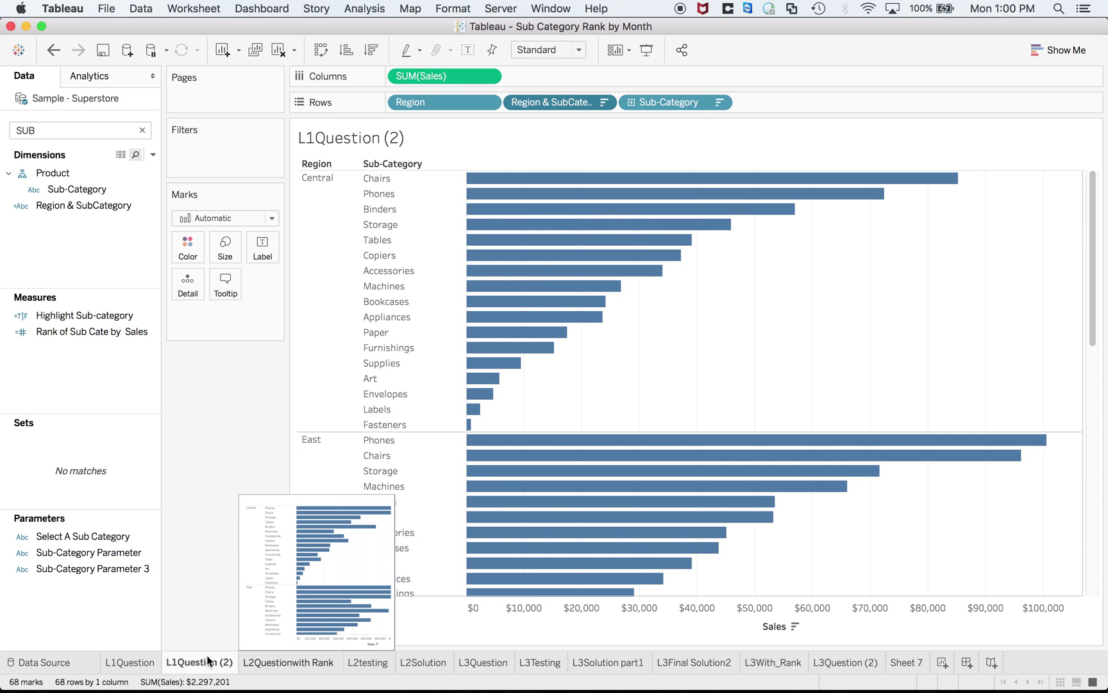
Open the L2Solution sheet and lower the Top & Bottom N parameter from 5 to 3.
{"action": "mouse_move", "coordinate": [149, 665]}
{"action": "mouse_move", "coordinate": [263, 666]}
{"action": "left_click", "coordinate": [262, 665]}
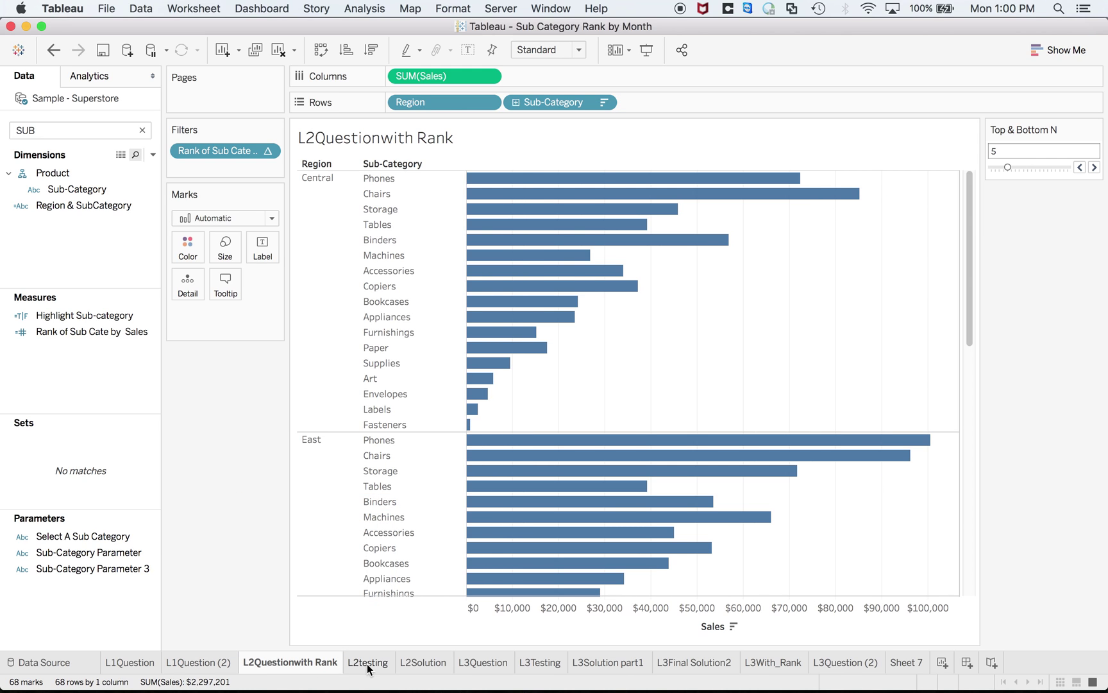
{"action": "mouse_move", "coordinate": [428, 658]}
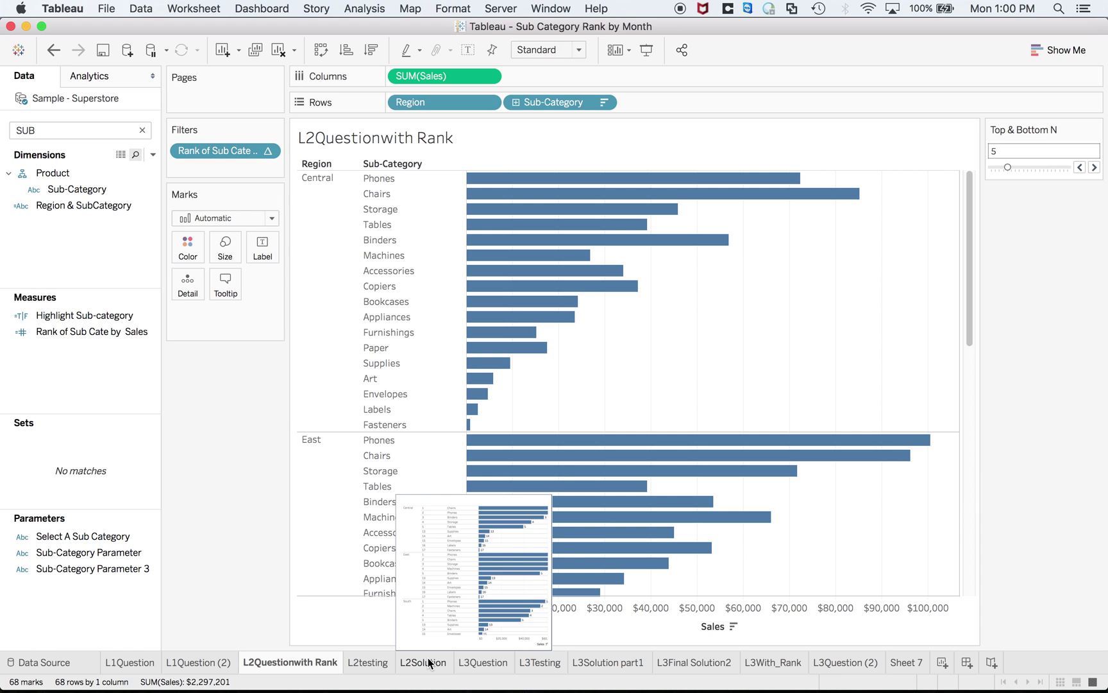
{"action": "left_click", "coordinate": [423, 667]}
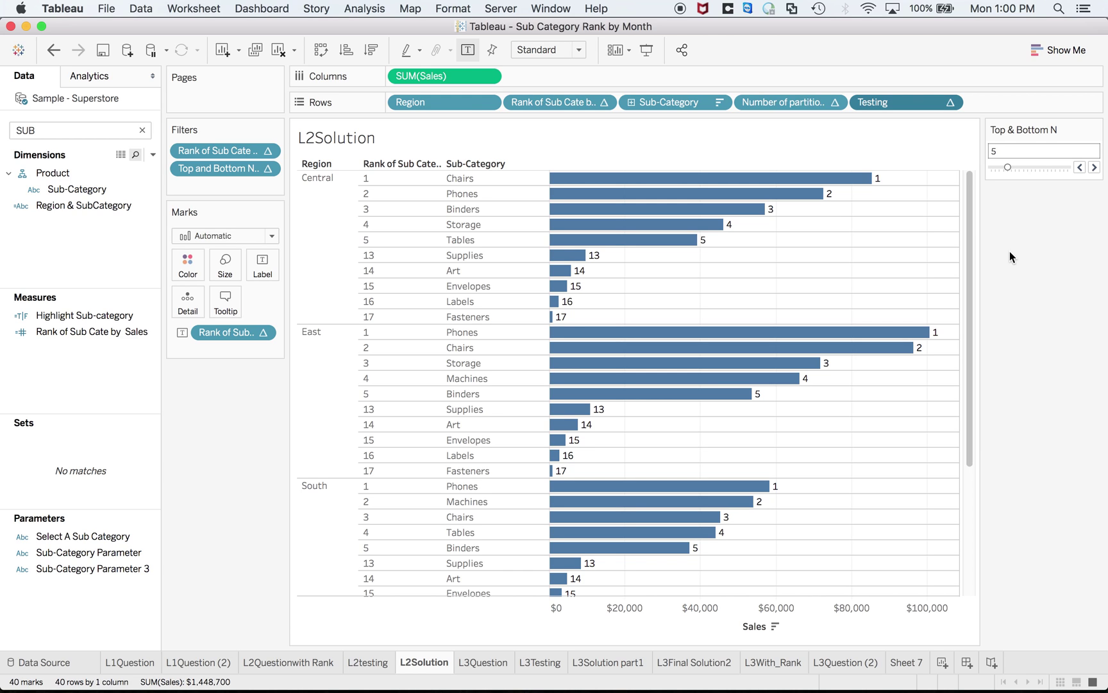
{"action": "left_click", "coordinate": [998, 166]}
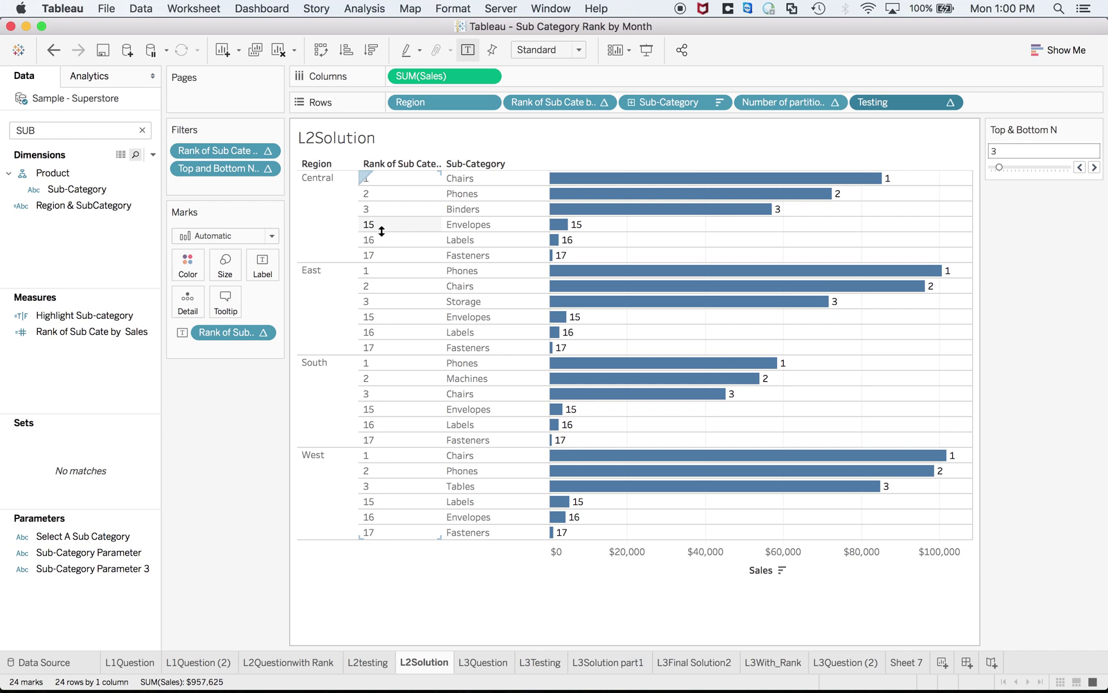
Duplicate the L2Questionwith Rank sheet.
{"action": "left_click", "coordinate": [308, 663]}
{"action": "right_click", "coordinate": [307, 667]}
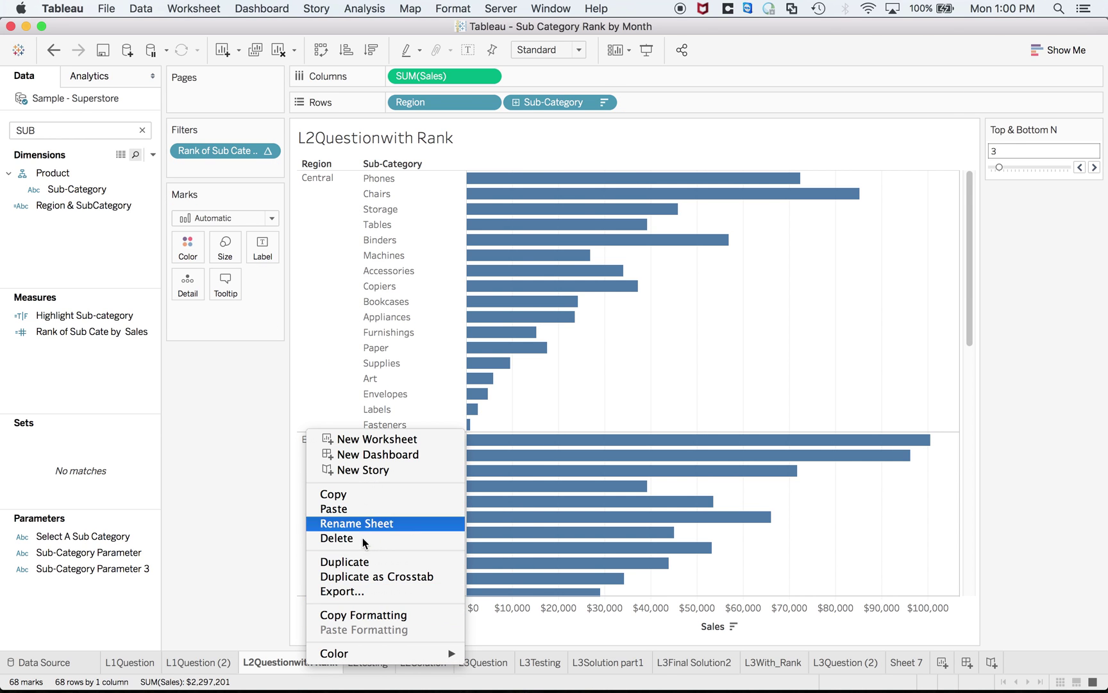
{"action": "left_click", "coordinate": [363, 563]}
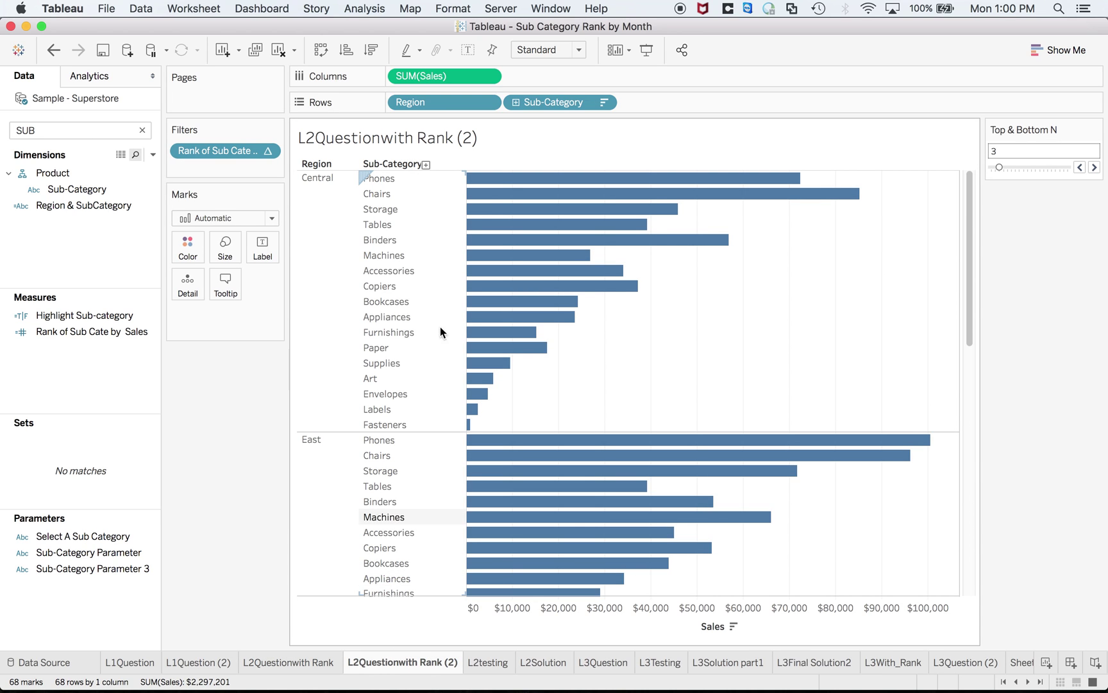
Start a new calculated field from Sub-Category and name it Rank_New.
{"action": "right_click", "coordinate": [81, 190]}
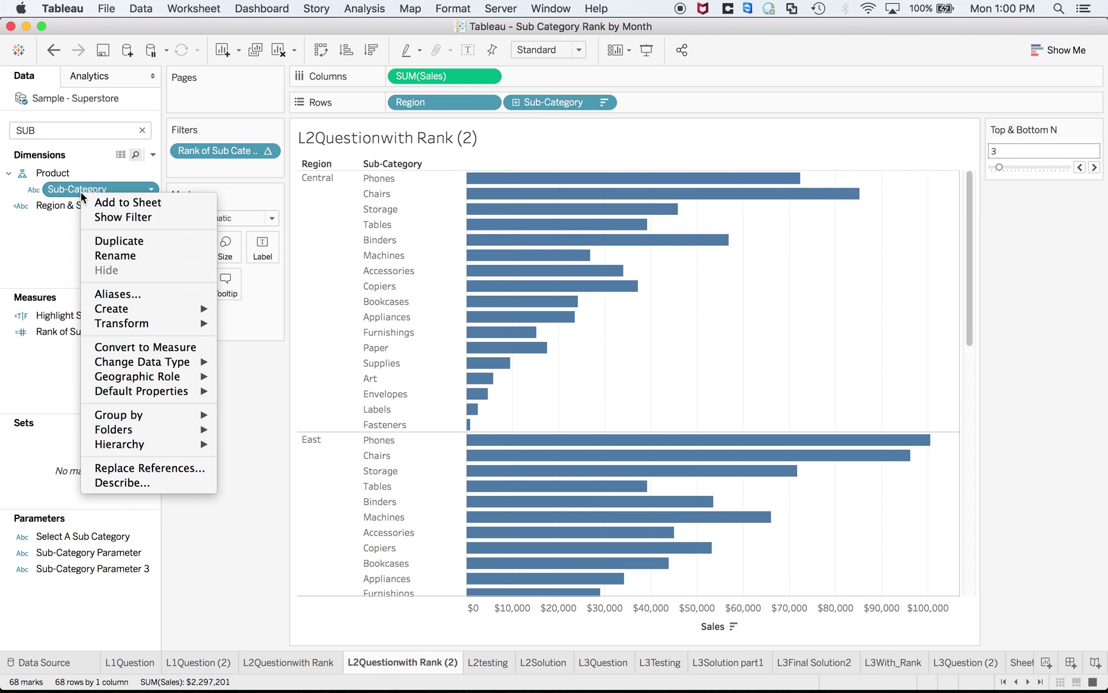
{"action": "mouse_move", "coordinate": [124, 309]}
{"action": "left_click", "coordinate": [243, 312]}
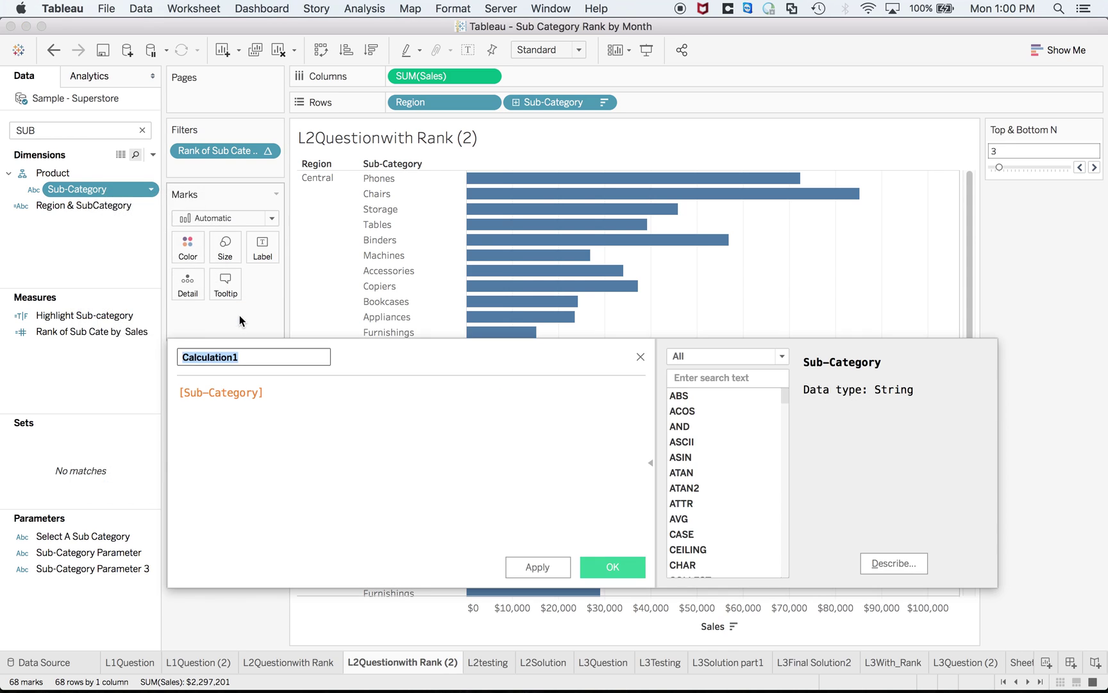
{"action": "type", "text": "Rab"}
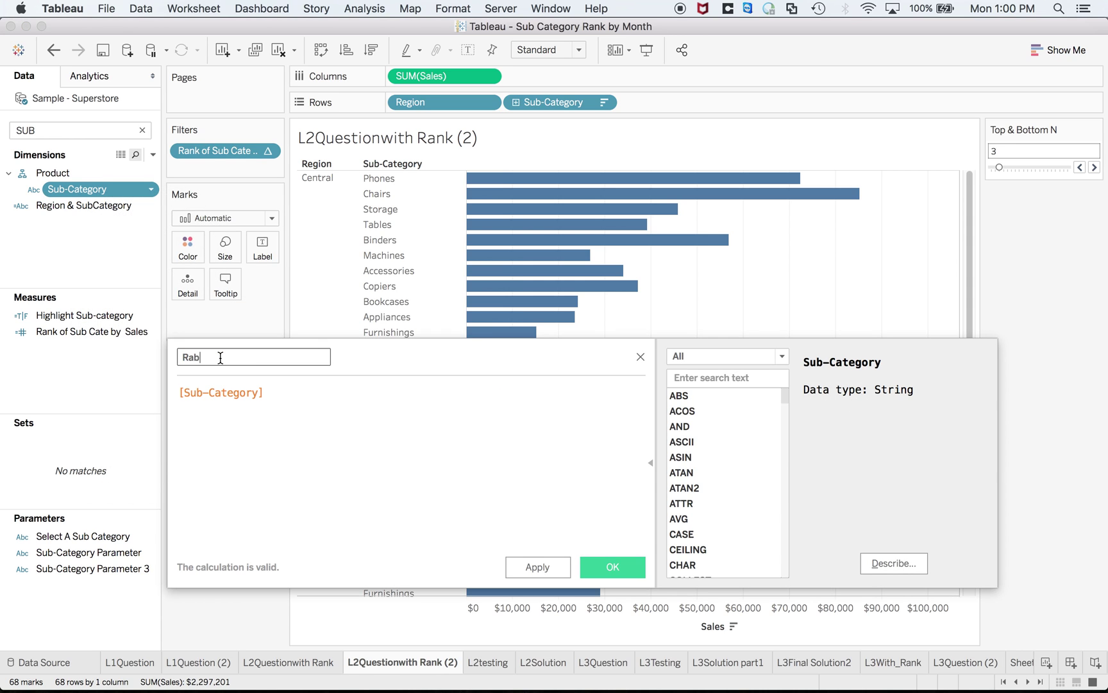
{"action": "key", "text": "BackSpace"}
{"action": "type", "text": "nk_New"}
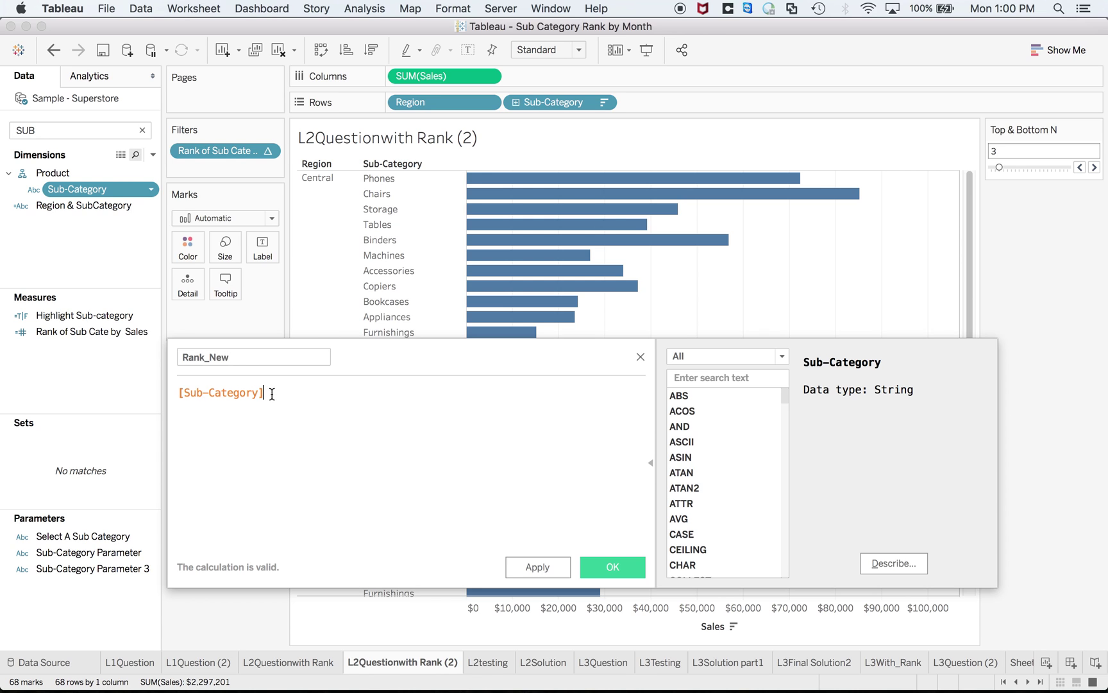
Enter the formula RANK(SUM([Sales])) and save the Rank_New calculation.
{"action": "left_click_drag", "start_coordinate": [275, 392], "coordinate": [143, 395]}
{"action": "type", "text": "rank"}
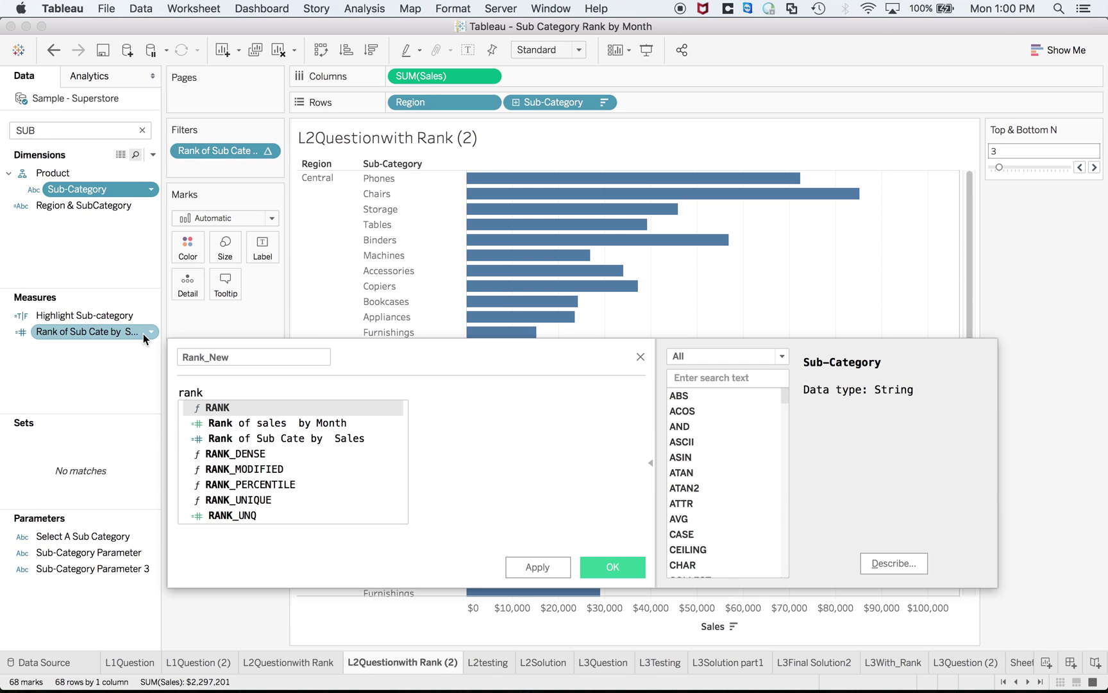
{"action": "key", "text": "Return"}
{"action": "type", "text": "sum"}
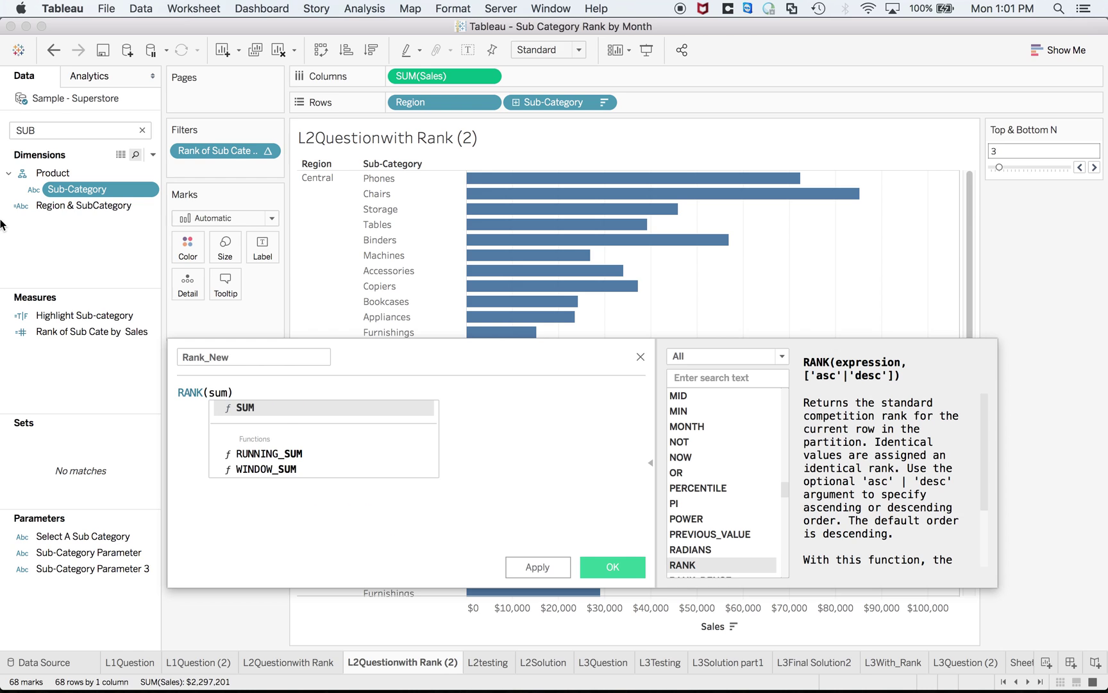
{"action": "key", "text": "Return"}
{"action": "type", "text": "90"}
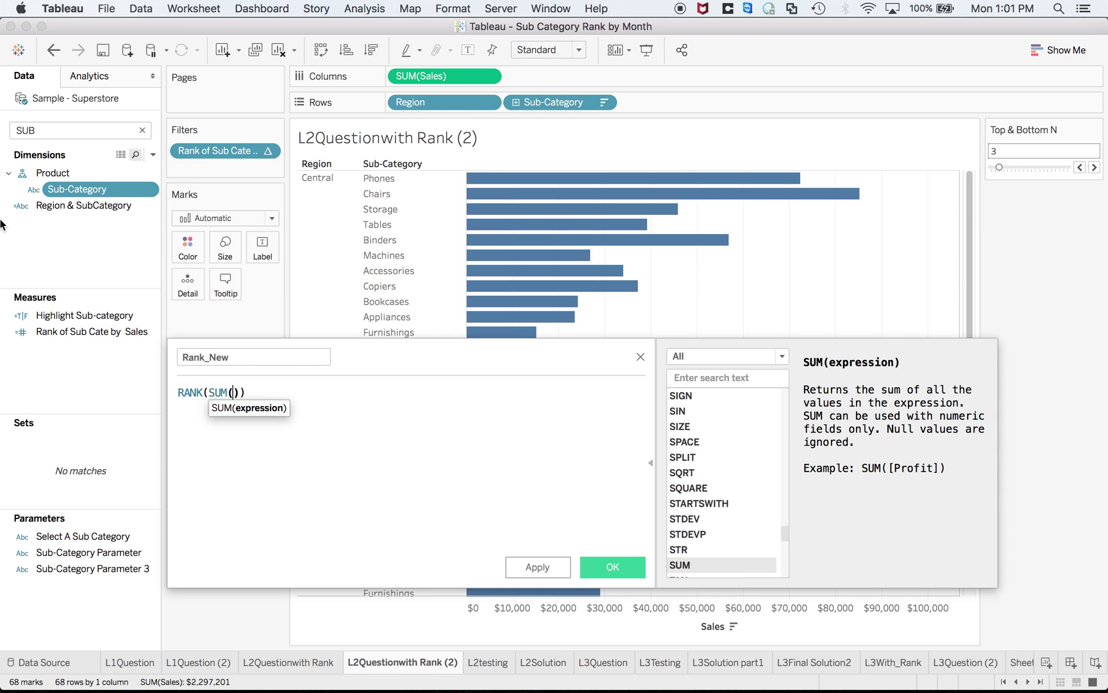
{"action": "type", "text": "(sa"}
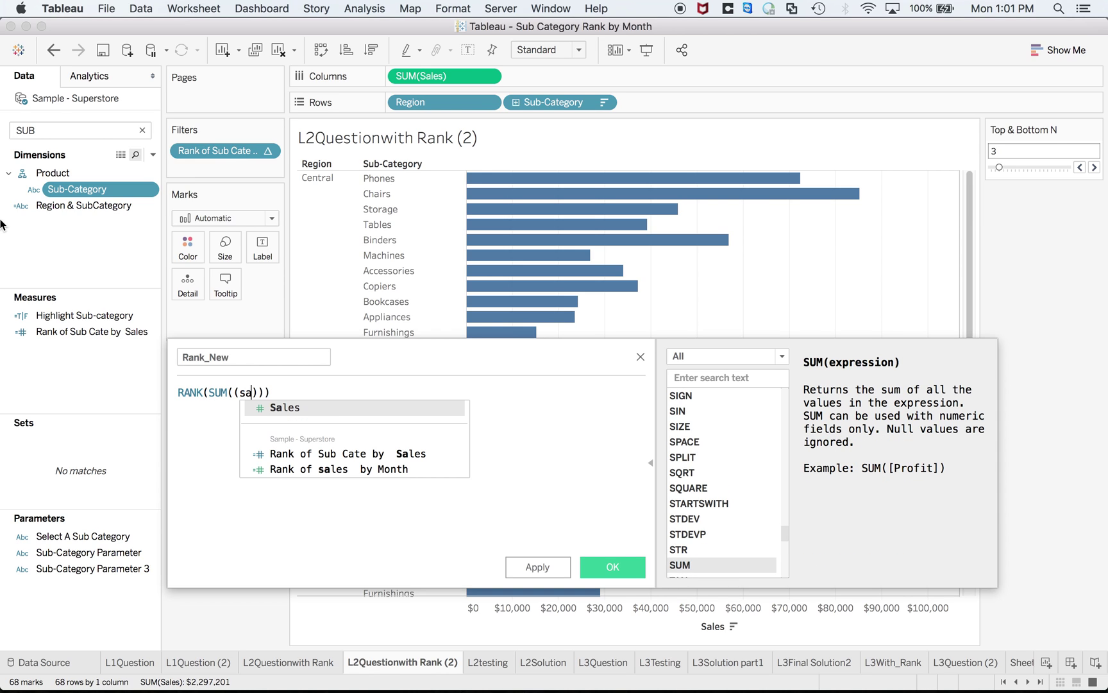
{"action": "key", "text": "Return"}
{"action": "left_click", "coordinate": [230, 355]}
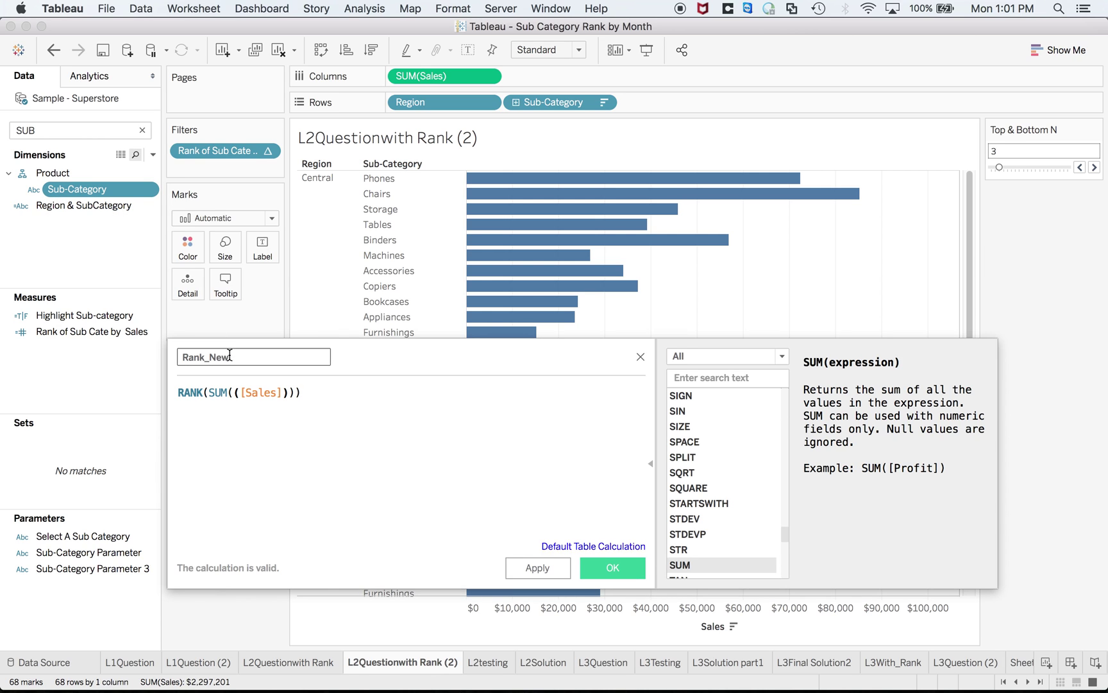
{"action": "left_click", "coordinate": [626, 571]}
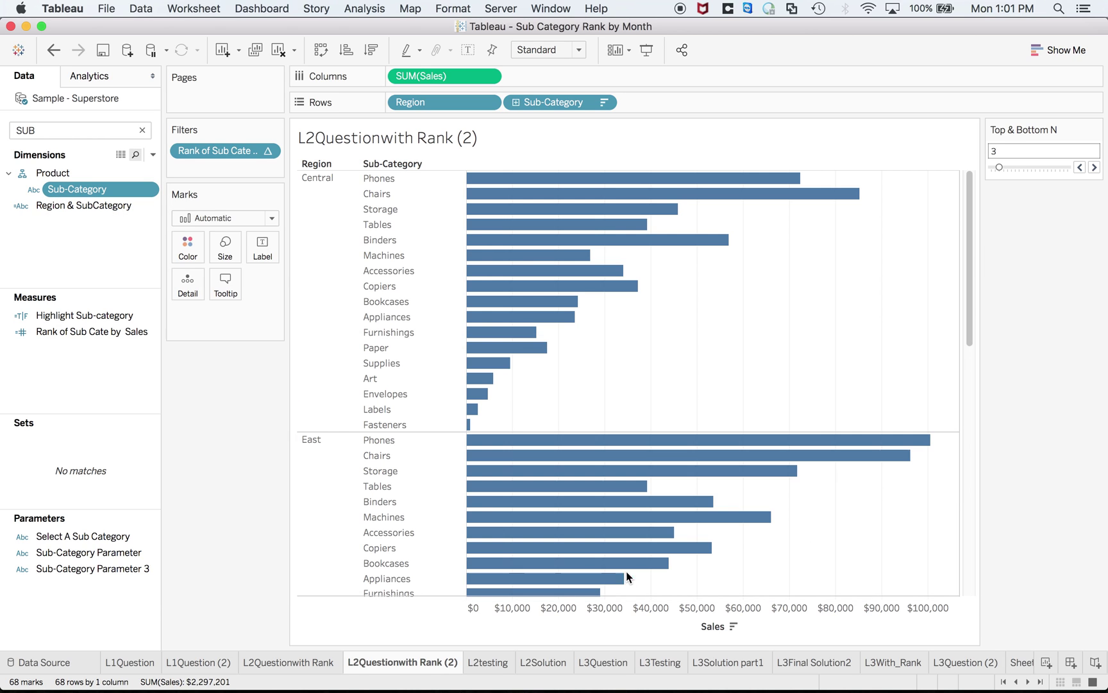
Search the fields for 'rank' and convert Rank_New to a discrete field.
{"action": "left_click", "coordinate": [29, 130]}
{"action": "key", "text": "BackSpace"}
{"action": "key", "text": "BackSpace"}
{"action": "key", "text": "BackSpace"}
{"action": "type", "text": "rank"}
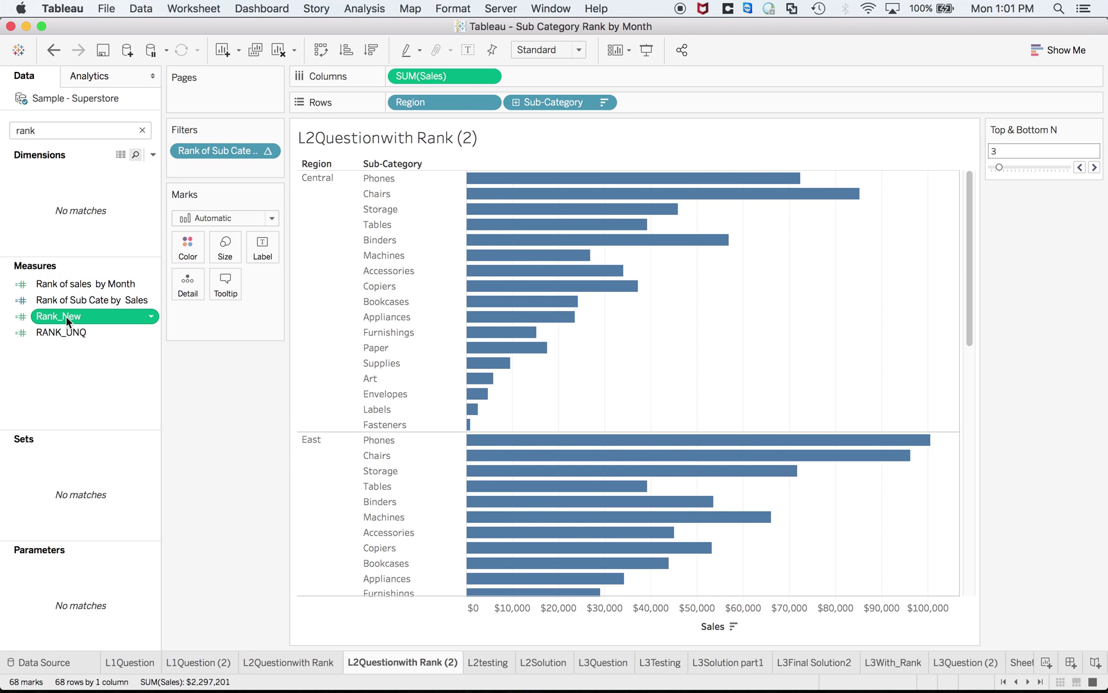
{"action": "right_click", "coordinate": [66, 316]}
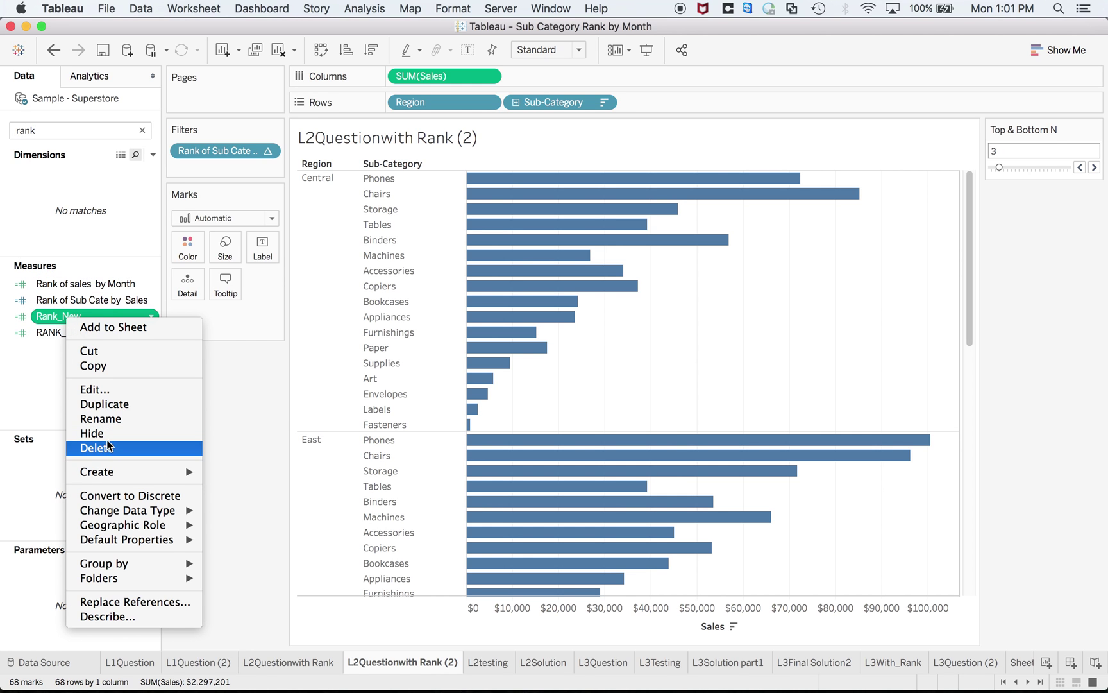
{"action": "left_click", "coordinate": [110, 497]}
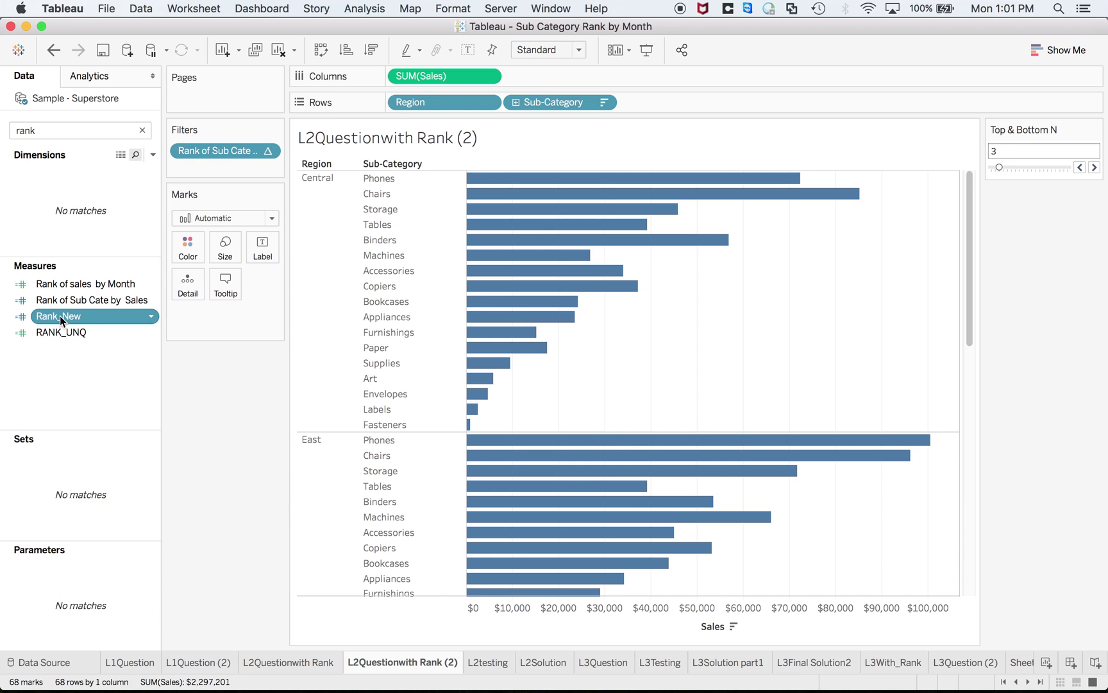
Place Rank_New on Rows between Region and Sub-Category to number each row by sales.
{"action": "left_click_drag", "start_coordinate": [60, 315], "coordinate": [504, 106]}
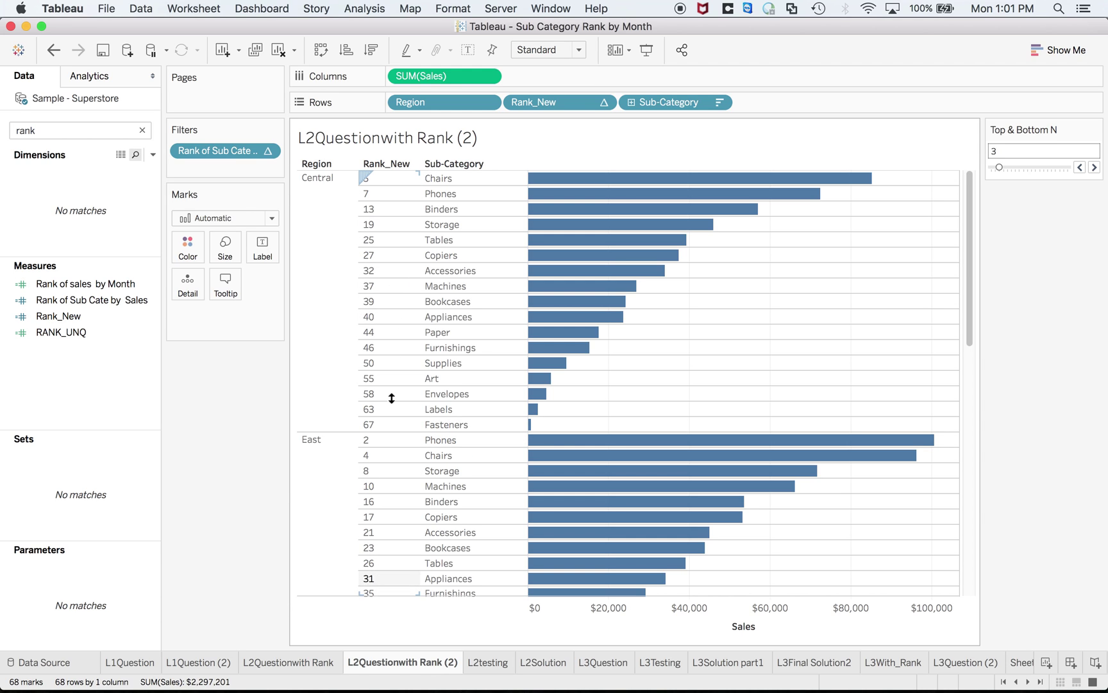
{"action": "scroll", "coordinate": [393, 486], "scroll_direction": "down", "scroll_amount": 10}
{"action": "scroll", "coordinate": [393, 486], "scroll_direction": "down", "scroll_amount": 5}
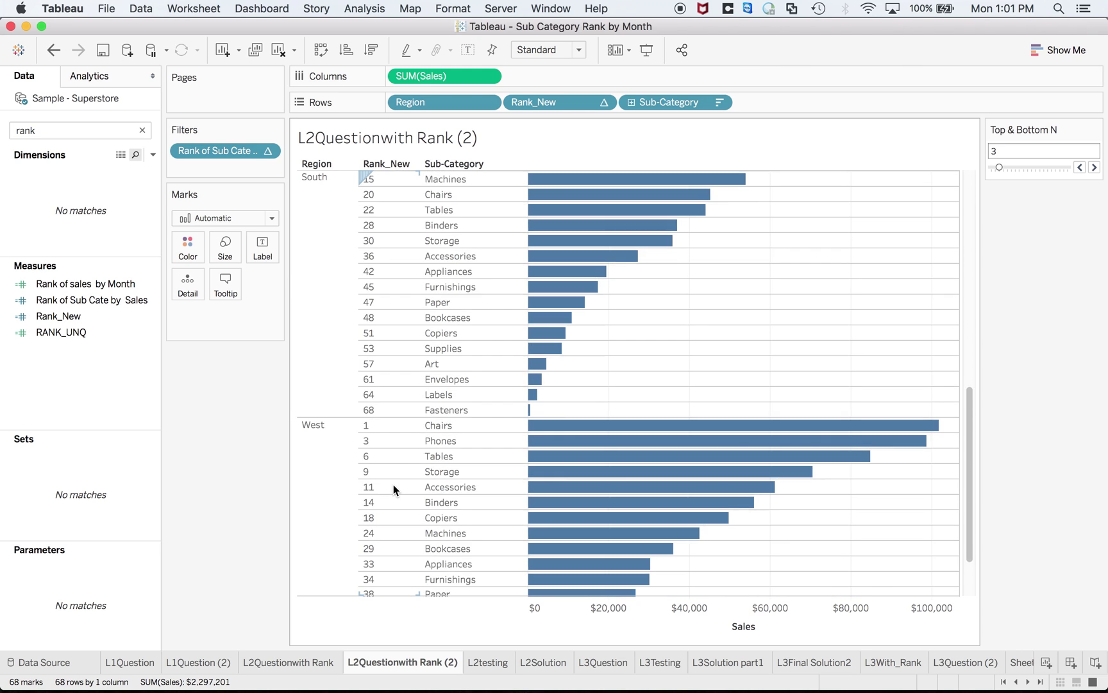
{"action": "scroll", "coordinate": [393, 486], "scroll_direction": "up", "scroll_amount": 15}
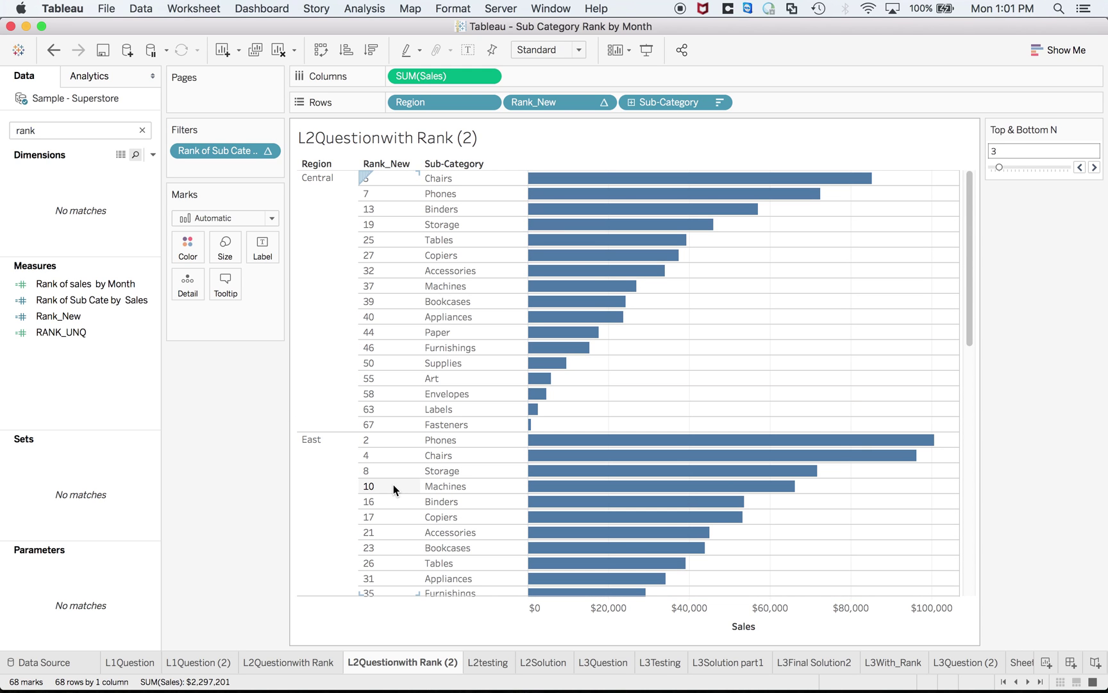
Compute Rank_New along Specific Dimensions with Region unchecked, so ranks restart per region.
{"action": "left_click", "coordinate": [606, 106]}
{"action": "mouse_move", "coordinate": [595, 339]}
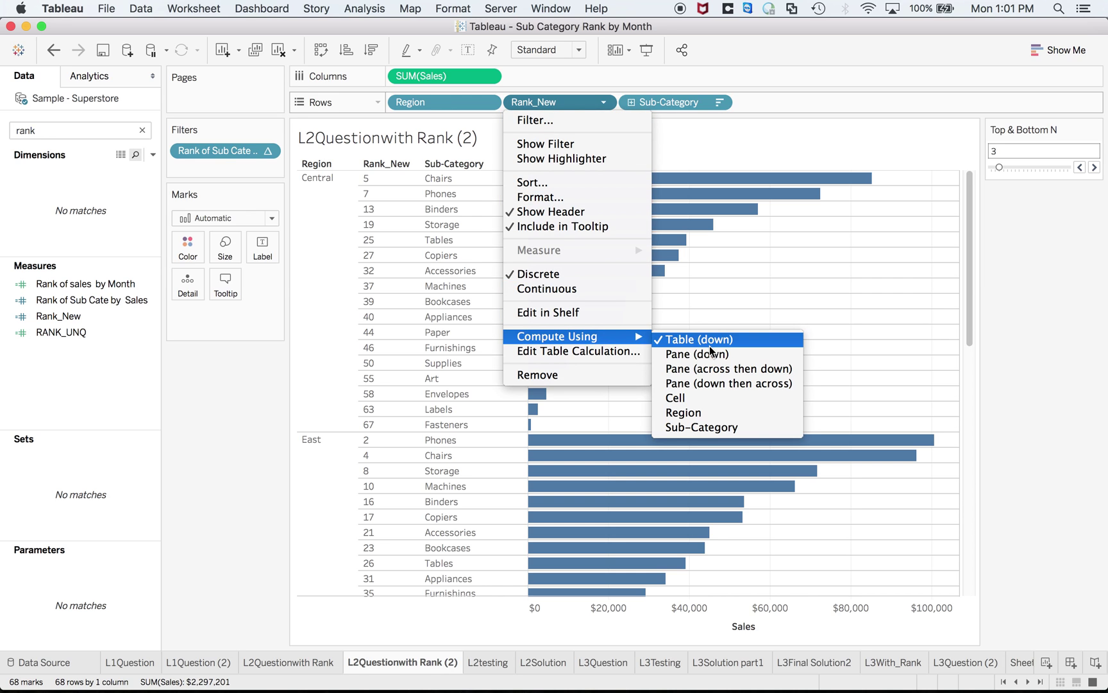
{"action": "left_click", "coordinate": [618, 352]}
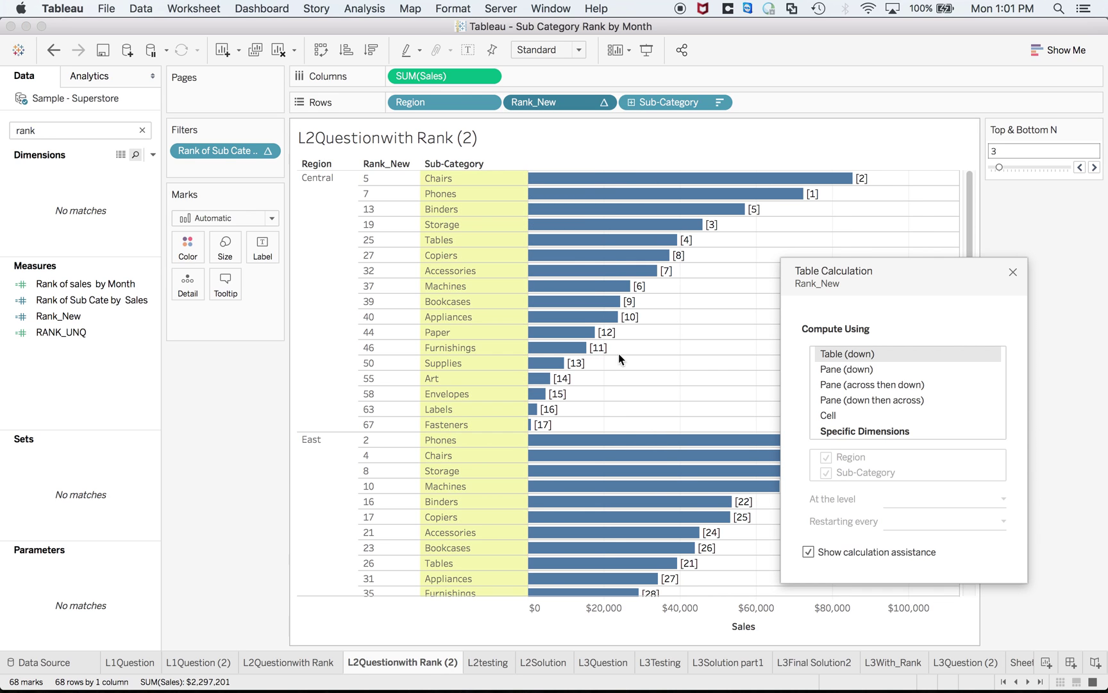
{"action": "left_click", "coordinate": [827, 433]}
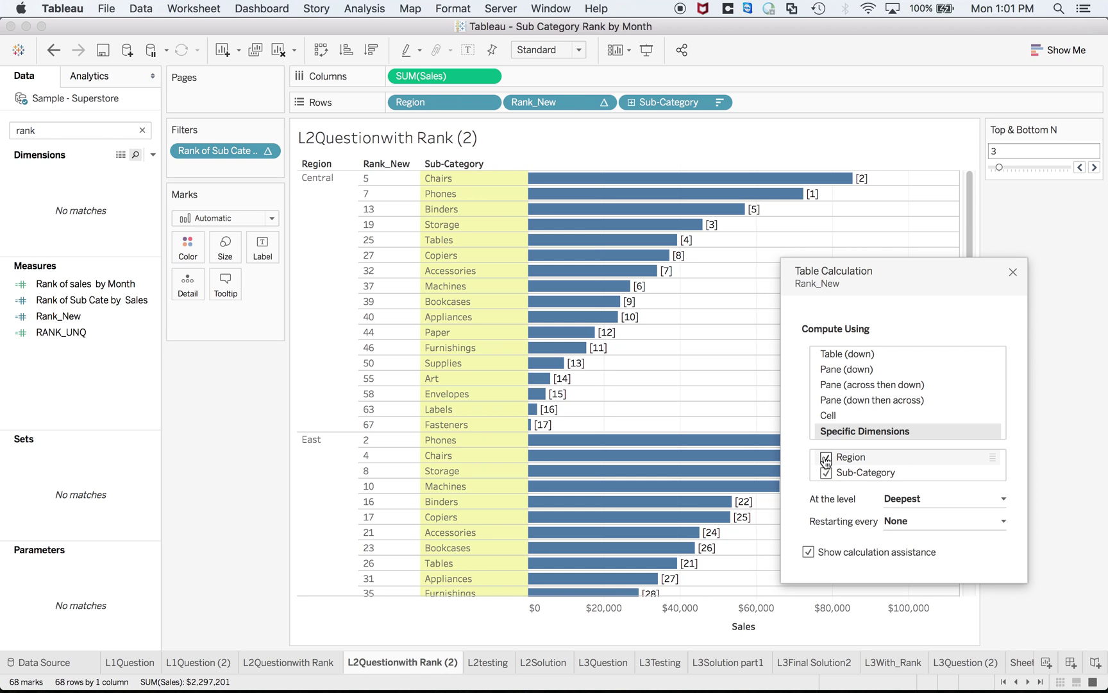
{"action": "left_click", "coordinate": [826, 457]}
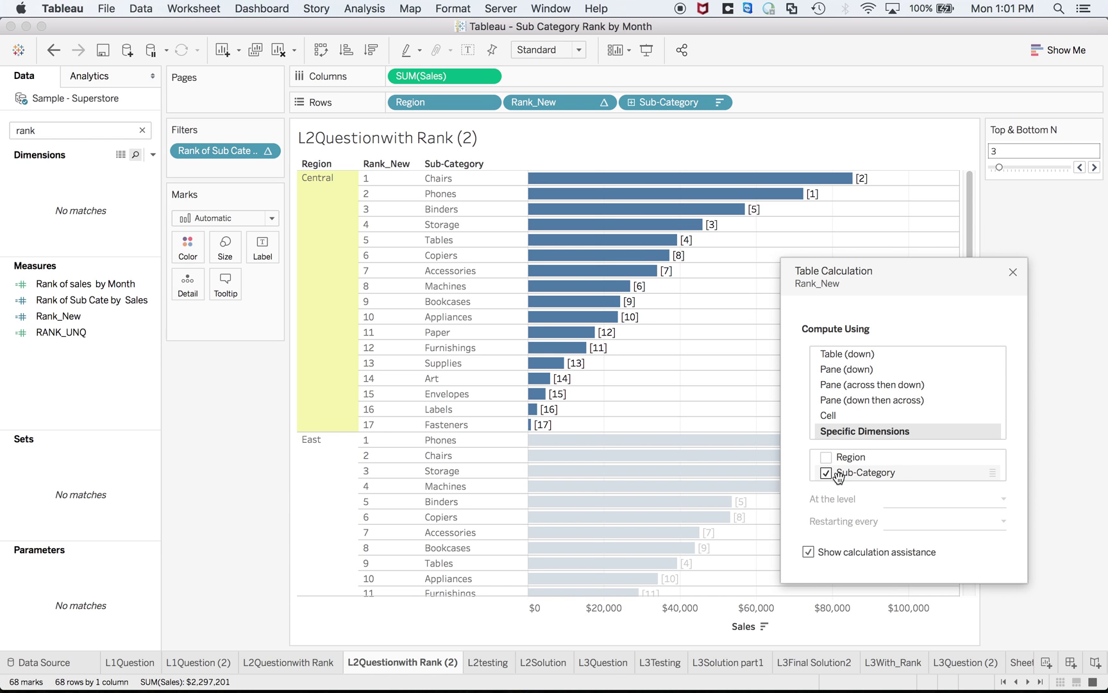
{"action": "left_click", "coordinate": [1013, 272]}
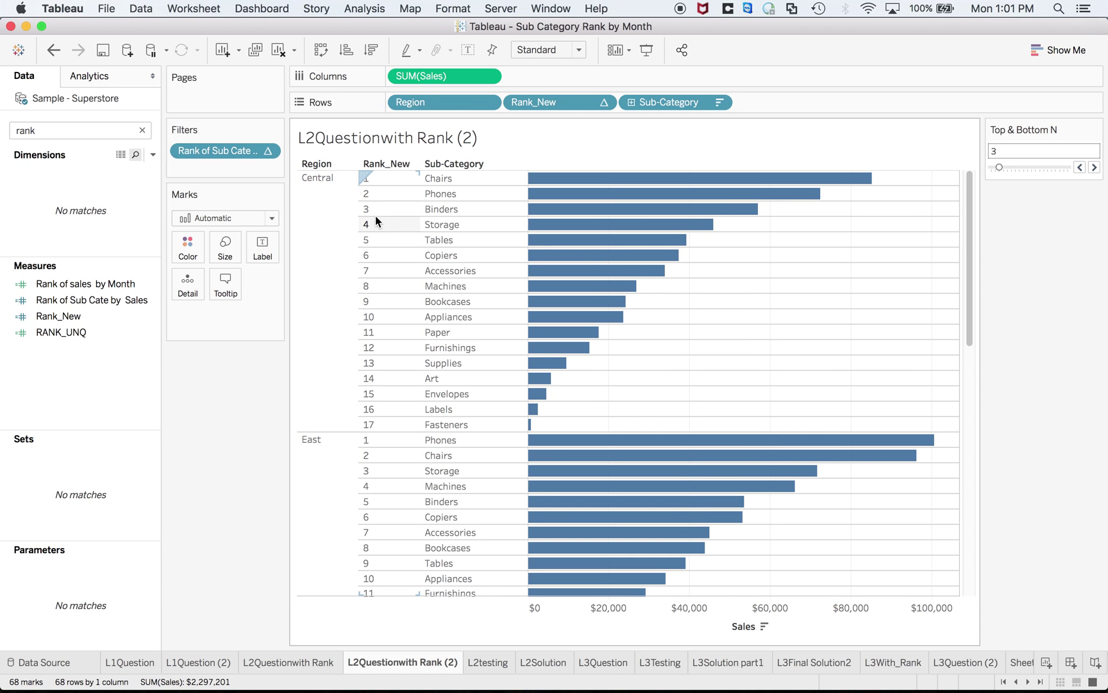
{"action": "scroll", "coordinate": [363, 506], "scroll_direction": "down", "scroll_amount": 15}
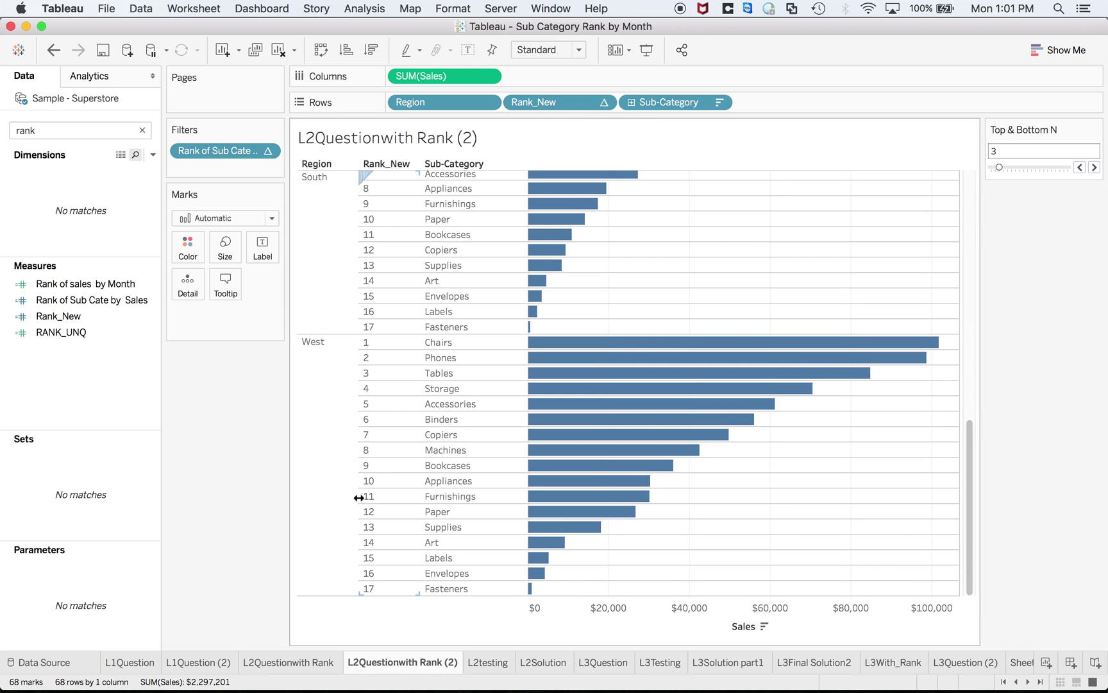
{"action": "scroll", "coordinate": [361, 502], "scroll_direction": "up", "scroll_amount": 15}
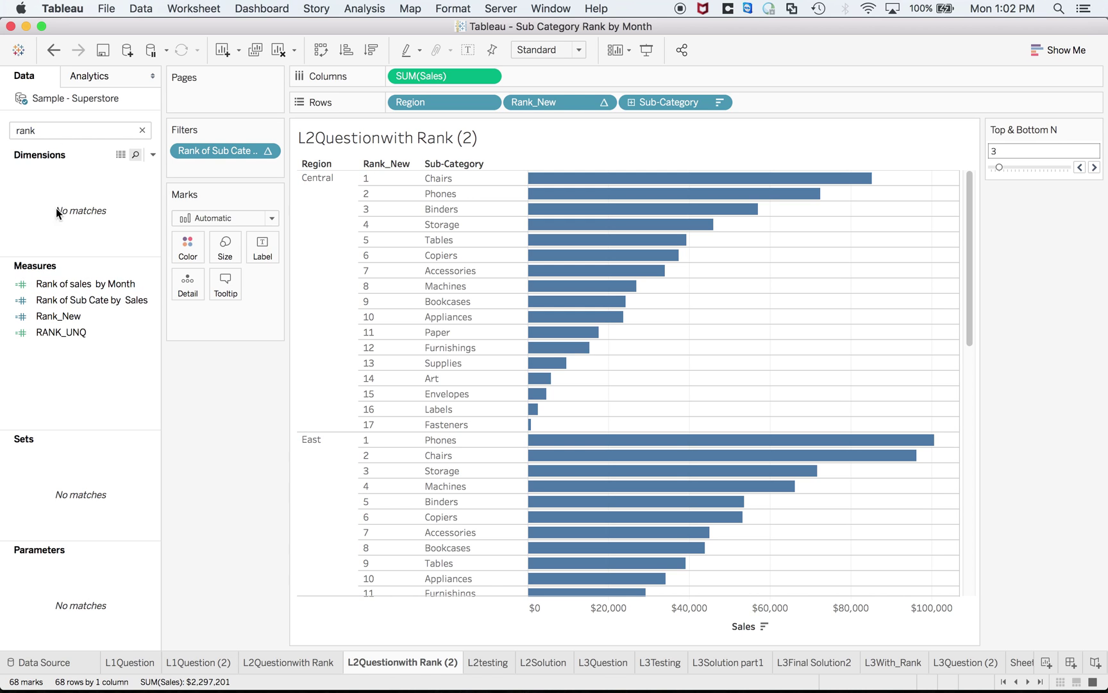
Clear the field search and check Top & Bottom N: integer 1 to 20, step 1, value 3.
{"action": "left_click", "coordinate": [31, 131]}
{"action": "key", "text": "BackSpace"}
{"action": "key", "text": "BackSpace"}
{"action": "key", "text": "BackSpace"}
{"action": "key", "text": "BackSpace"}
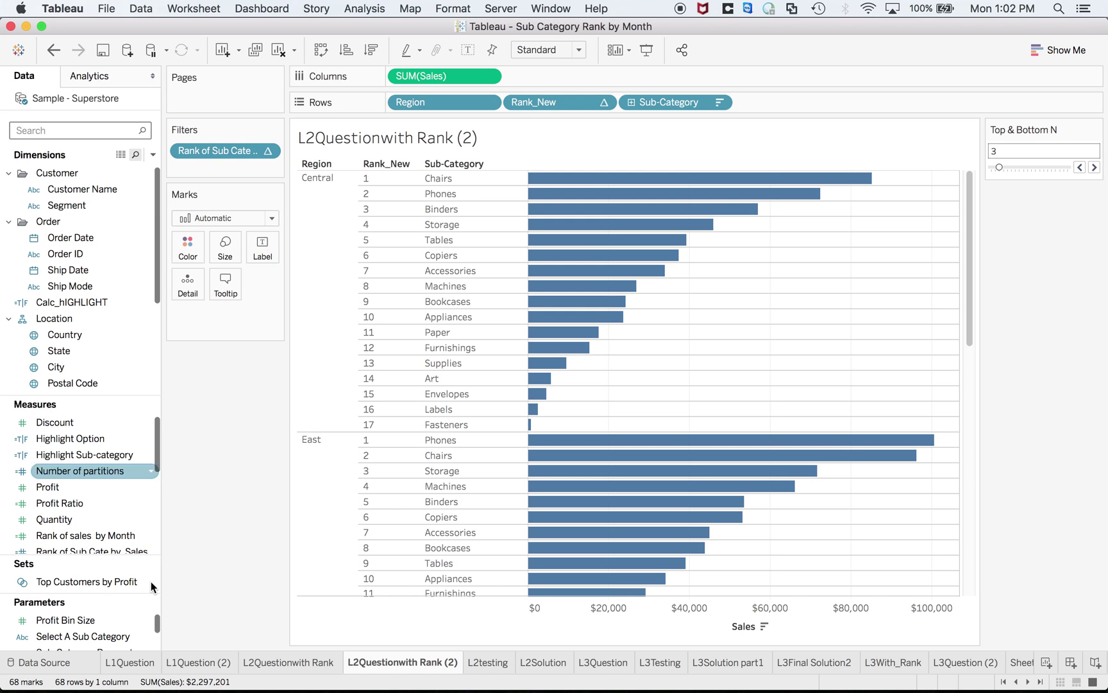
{"action": "scroll", "coordinate": [131, 628], "scroll_direction": "down", "scroll_amount": 2}
{"action": "left_click", "coordinate": [131, 634]}
{"action": "right_click", "coordinate": [121, 630]}
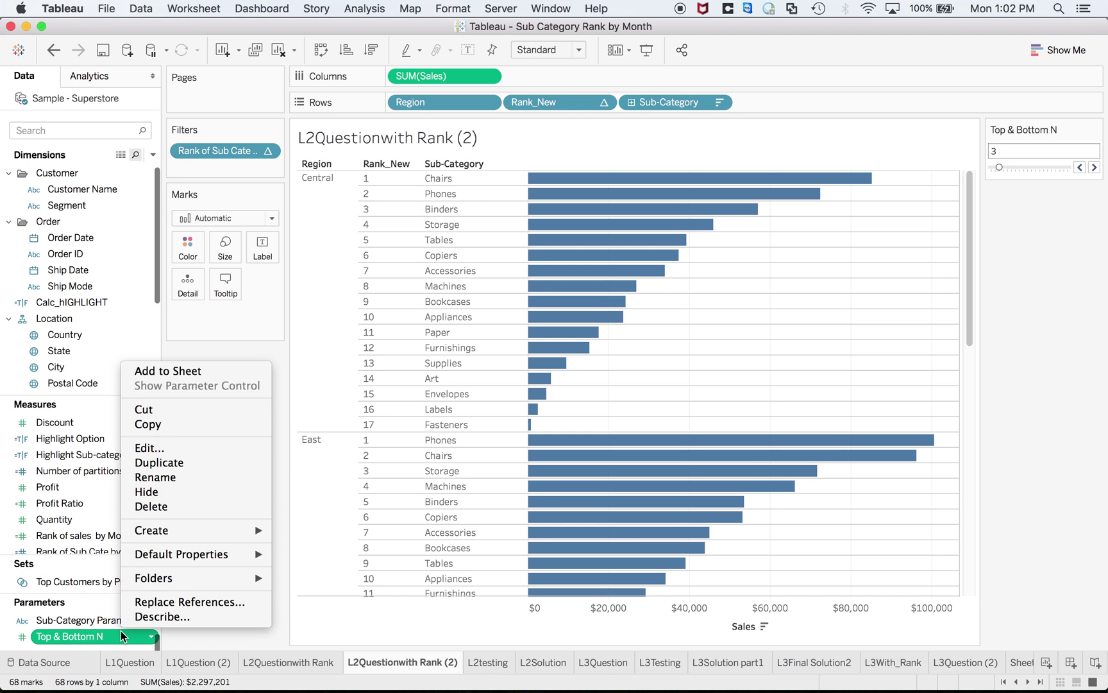
{"action": "left_click", "coordinate": [170, 447]}
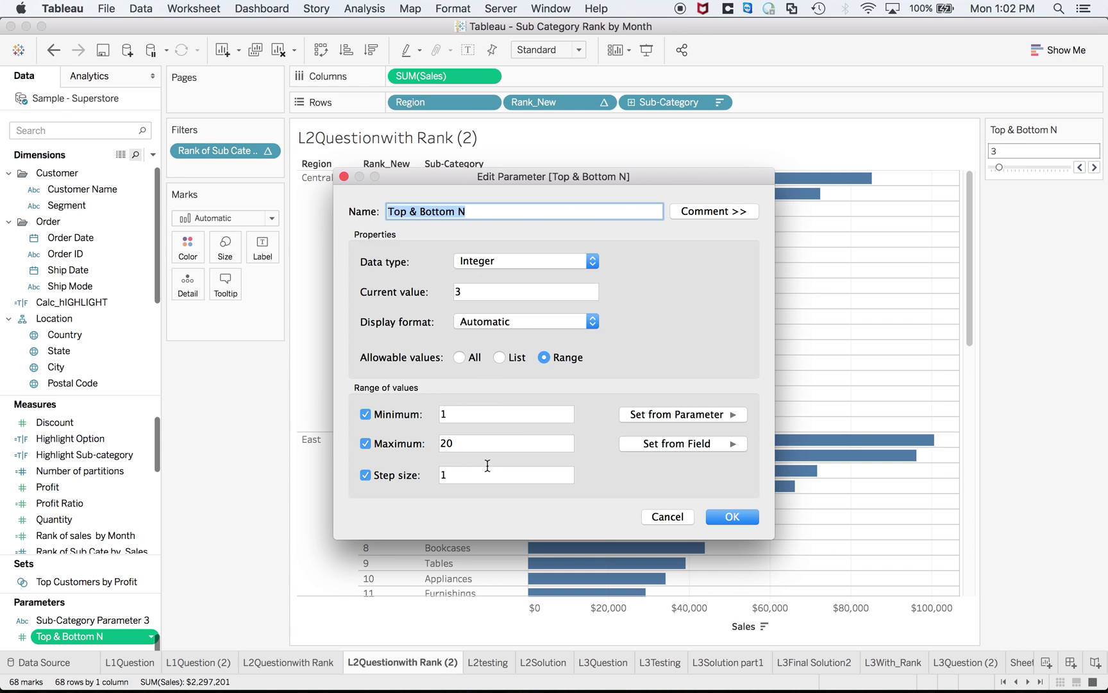
{"action": "left_click", "coordinate": [732, 517]}
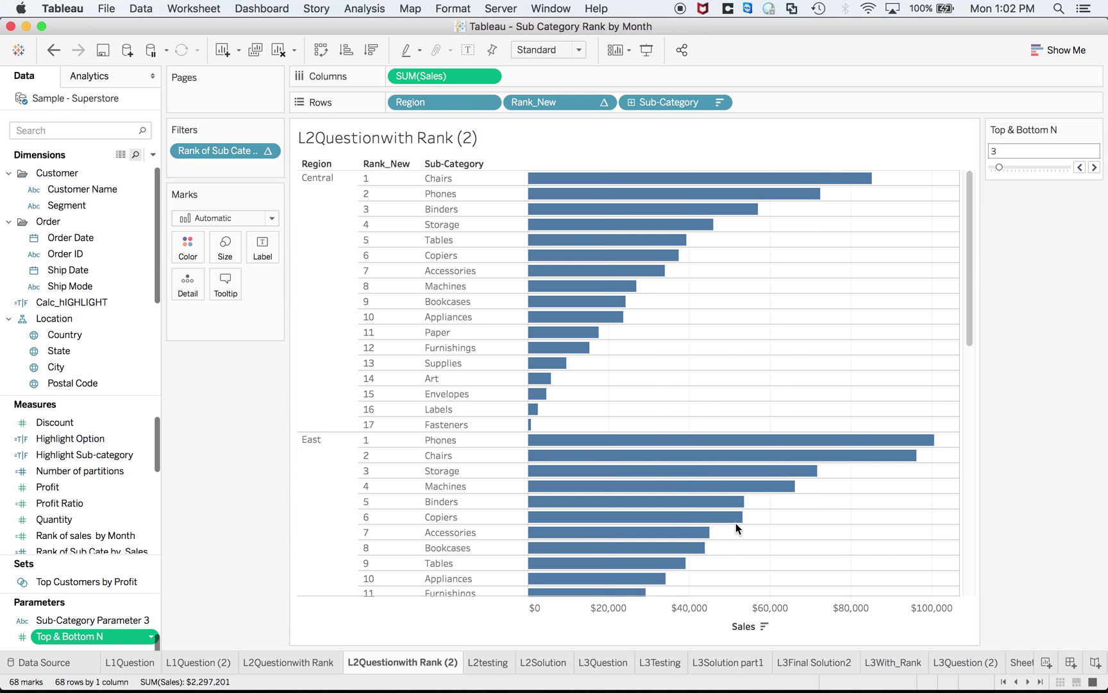
{"action": "right_click", "coordinate": [121, 638]}
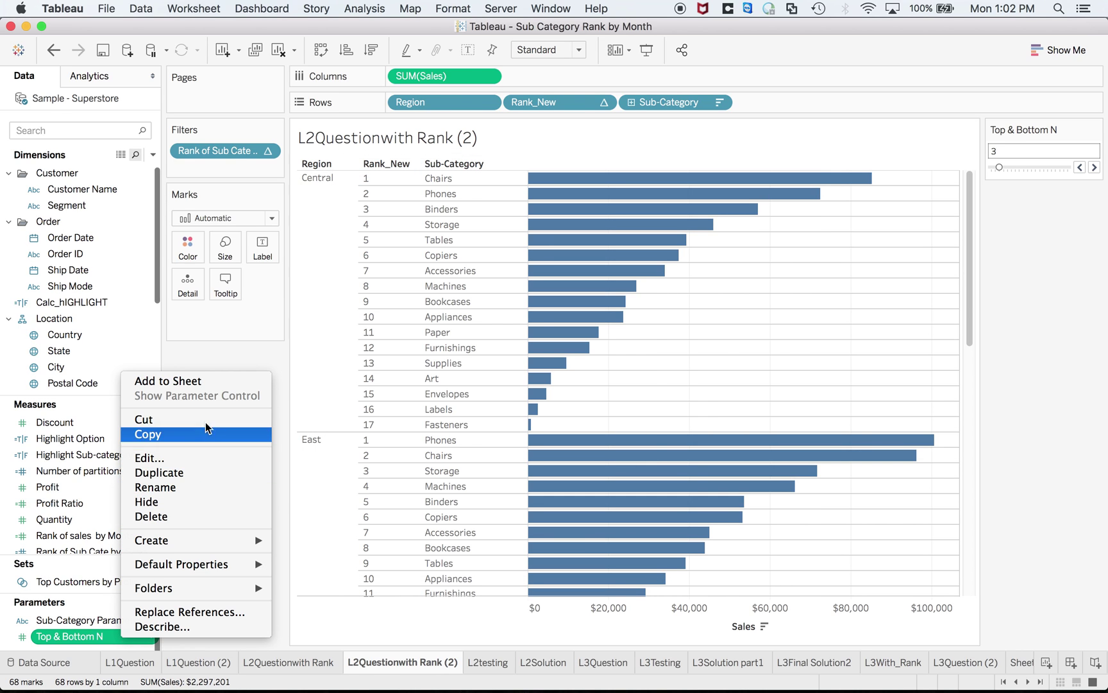
{"action": "left_click", "coordinate": [1049, 266]}
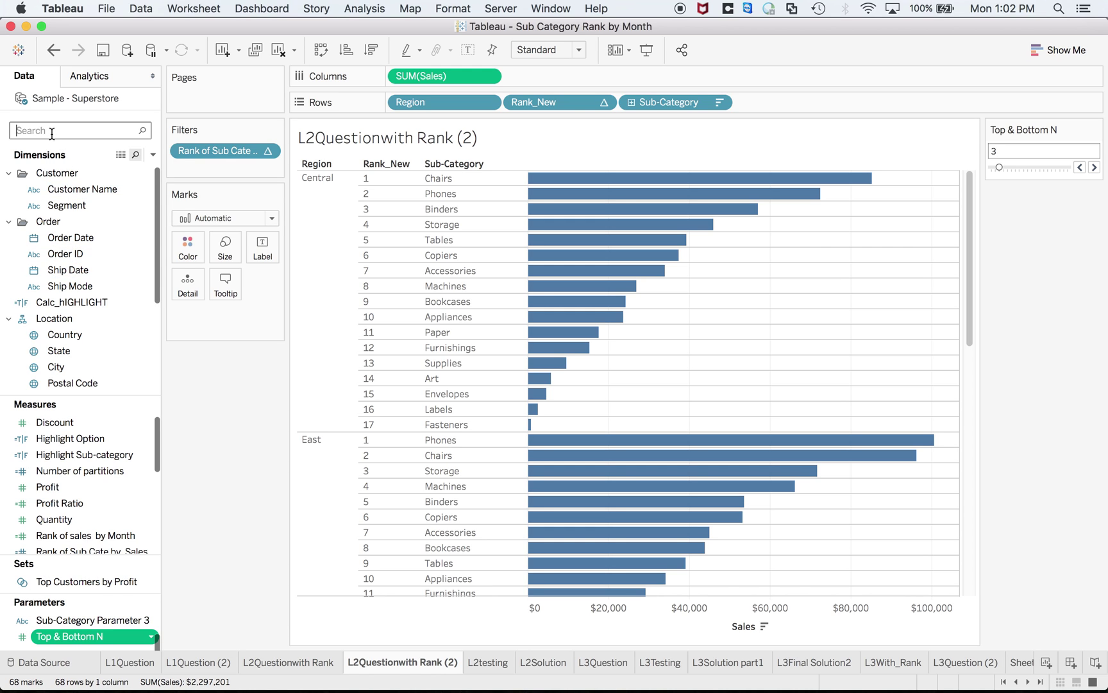
Find the Number of partitions field by searching 'nu' and check its SIZE() formula.
{"action": "left_click", "coordinate": [56, 205]}
{"action": "right_click", "coordinate": [56, 205]}
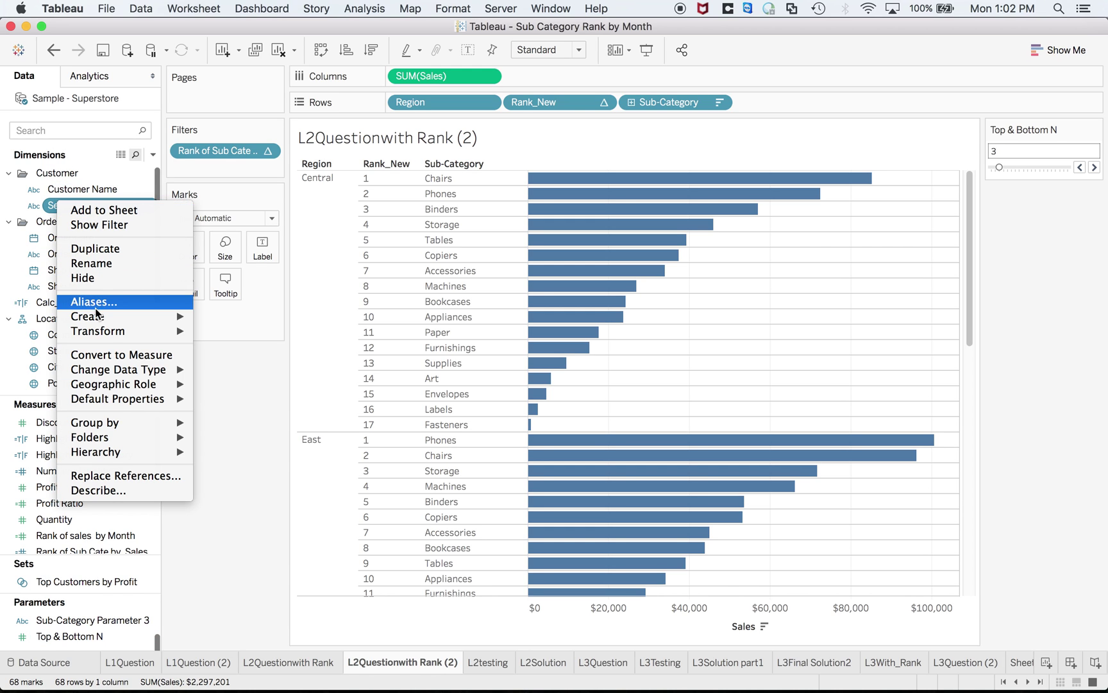
{"action": "left_click", "coordinate": [55, 190]}
{"action": "left_click", "coordinate": [36, 129]}
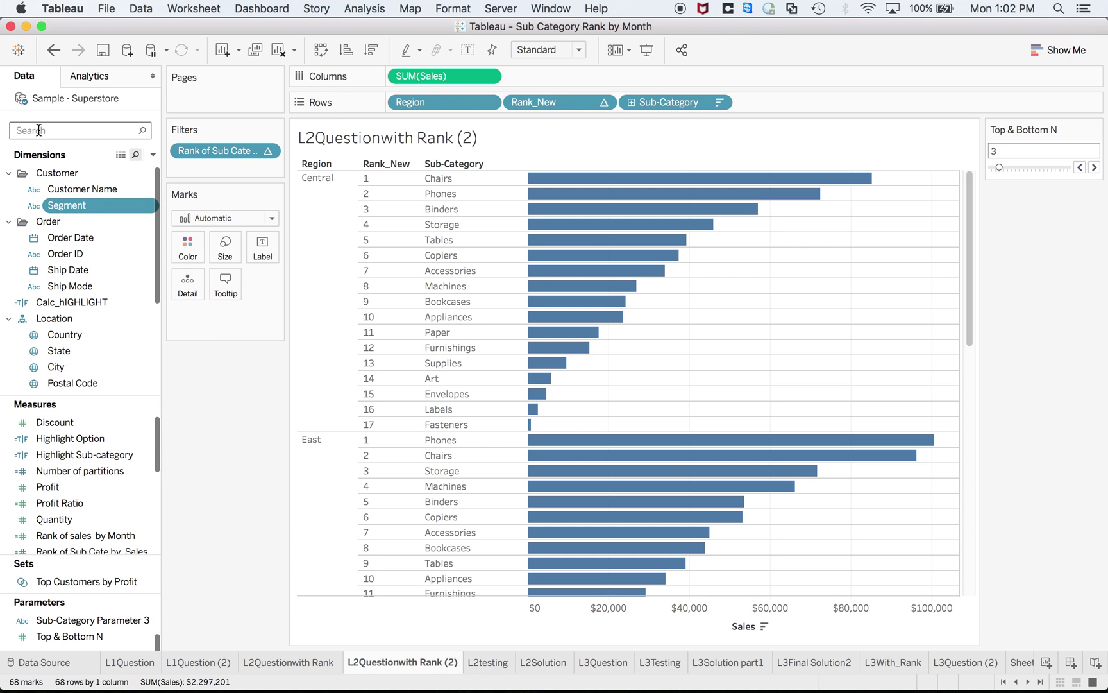
{"action": "type", "text": "n"}
{"action": "key", "text": "BackSpace"}
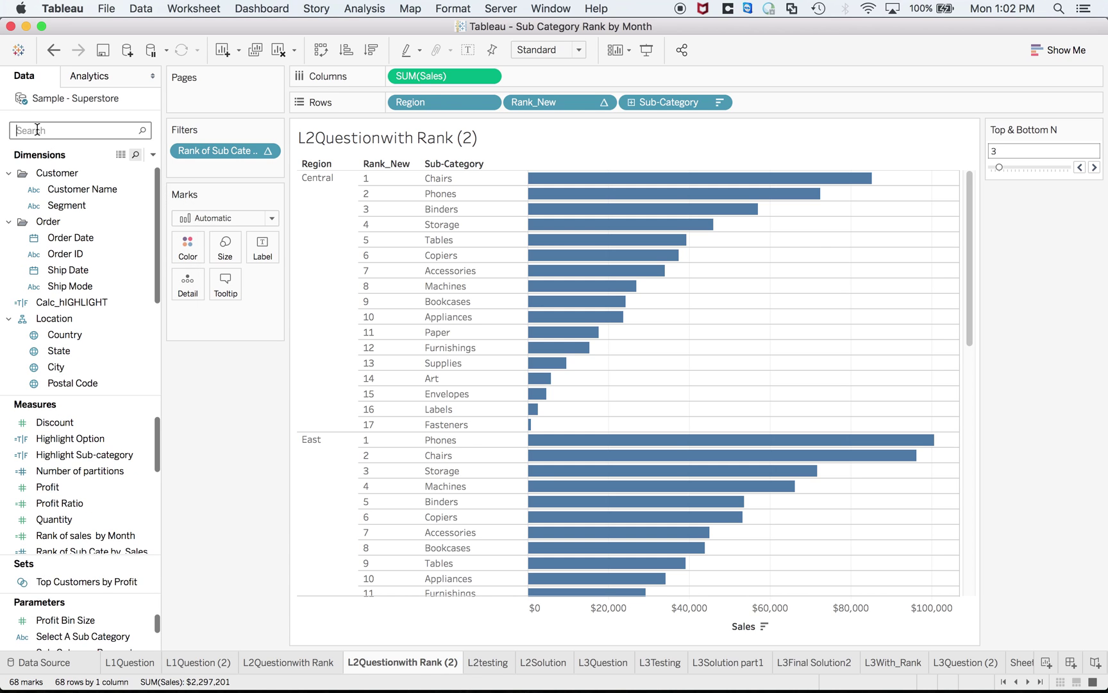
{"action": "type", "text": "nu"}
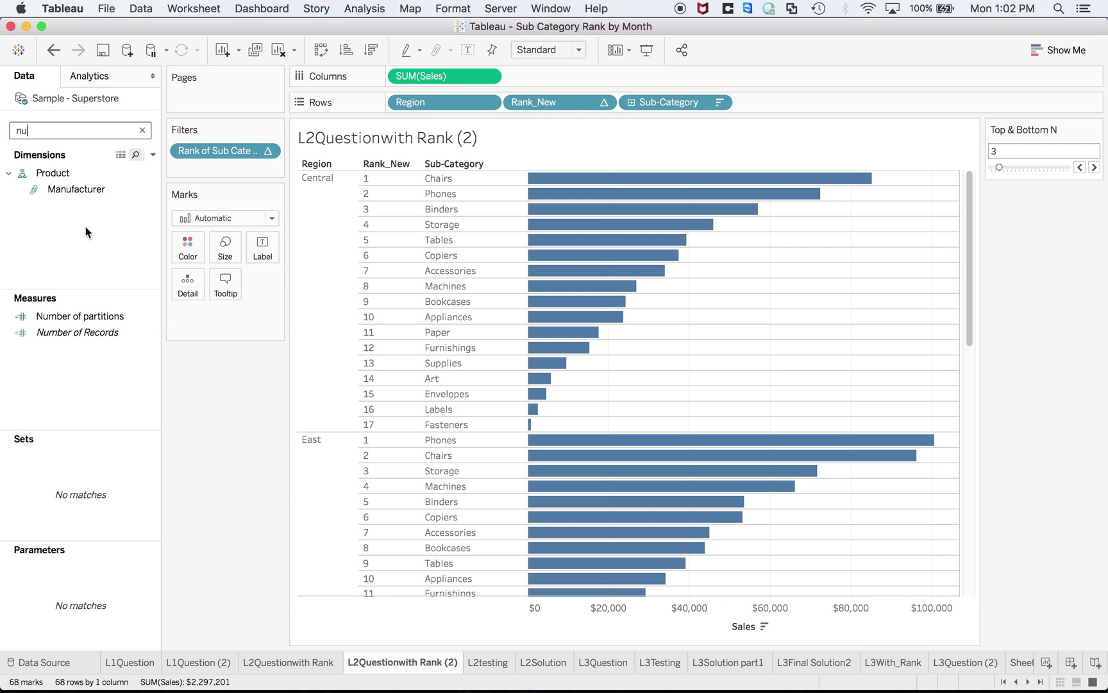
{"action": "left_click", "coordinate": [73, 320]}
{"action": "right_click", "coordinate": [73, 321]}
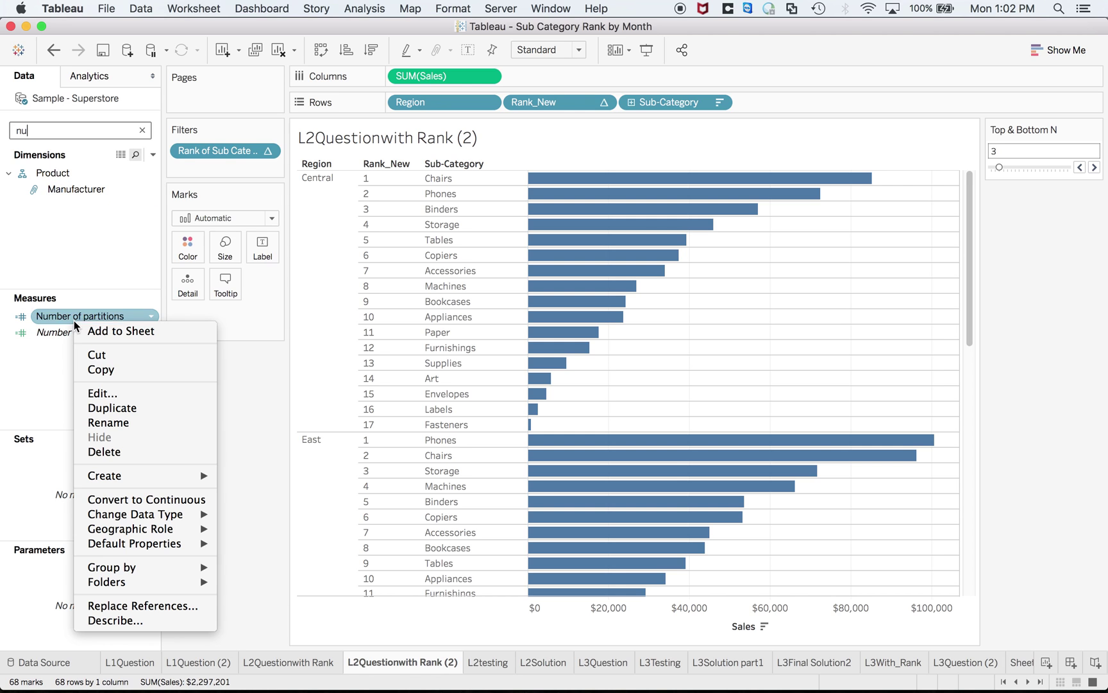
{"action": "left_click", "coordinate": [101, 394]}
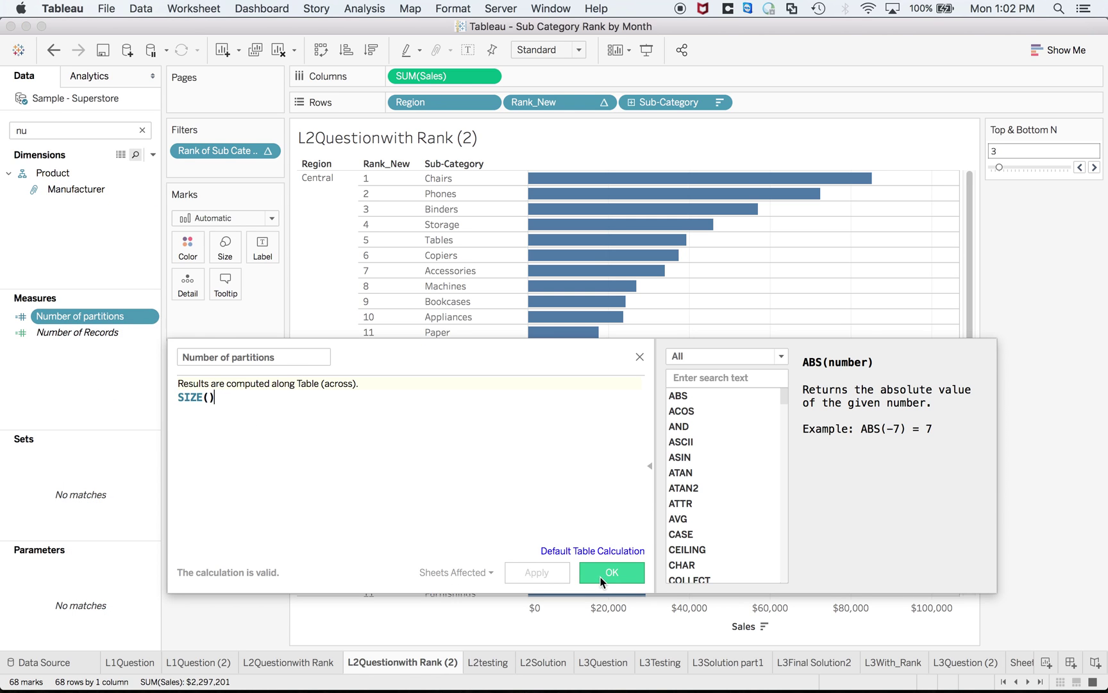
{"action": "left_click", "coordinate": [601, 574]}
Add Number of partitions to Rows, computed along Sub-Category so each row reads 17.
{"action": "left_click_drag", "start_coordinate": [62, 318], "coordinate": [794, 101]}
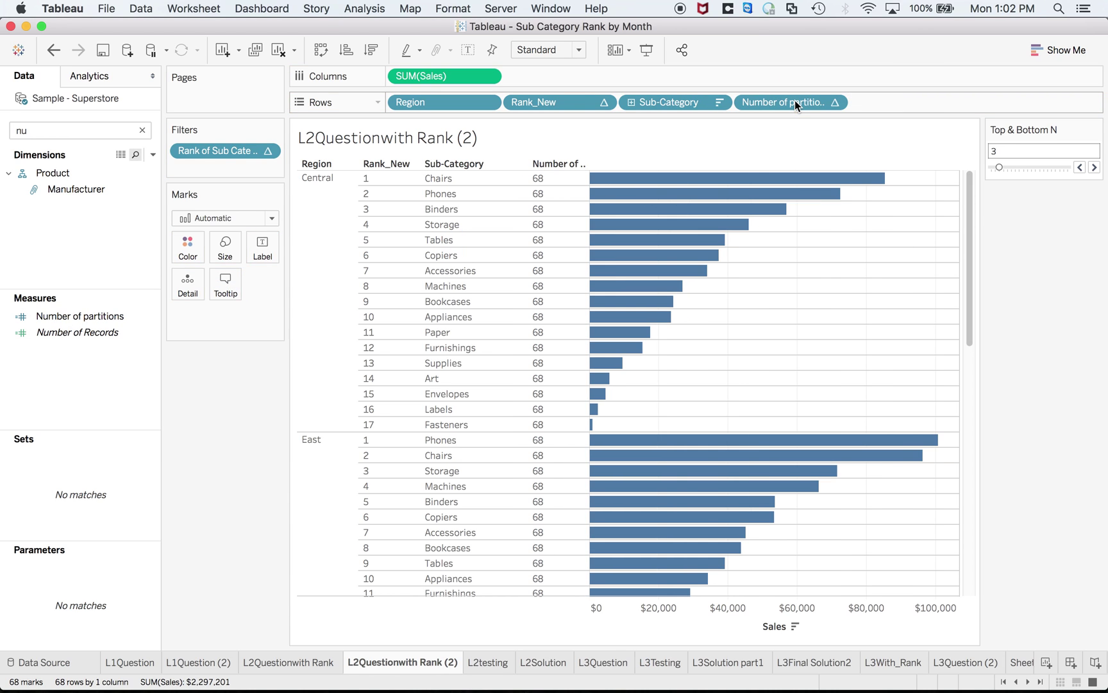
{"action": "left_click", "coordinate": [834, 105]}
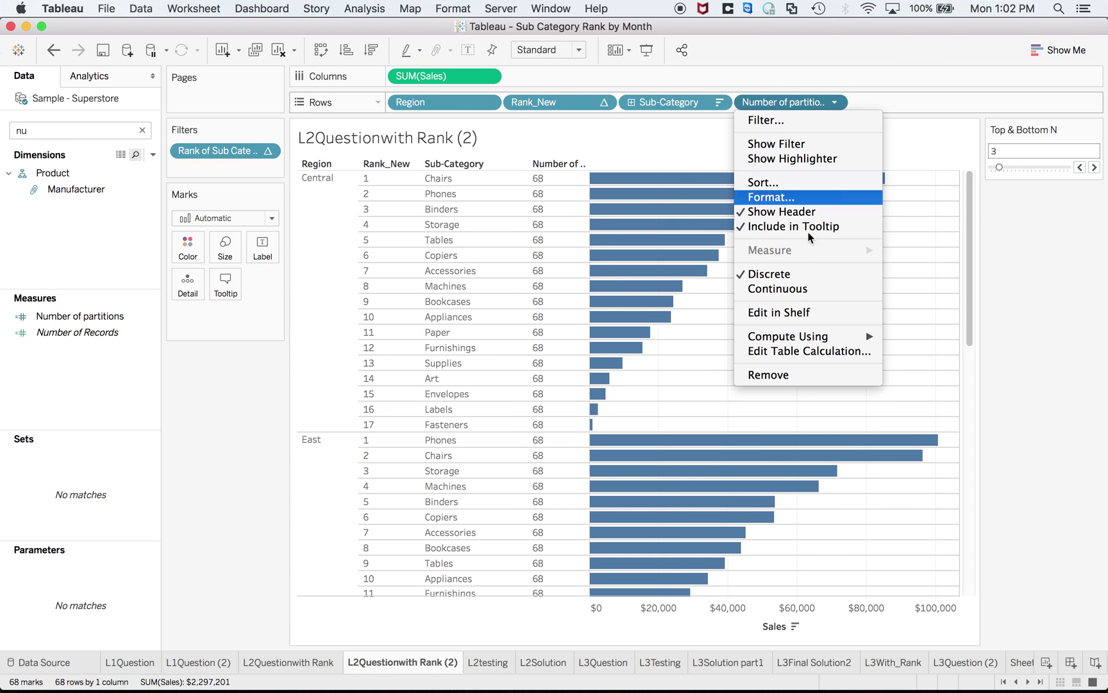
{"action": "left_click", "coordinate": [790, 105]}
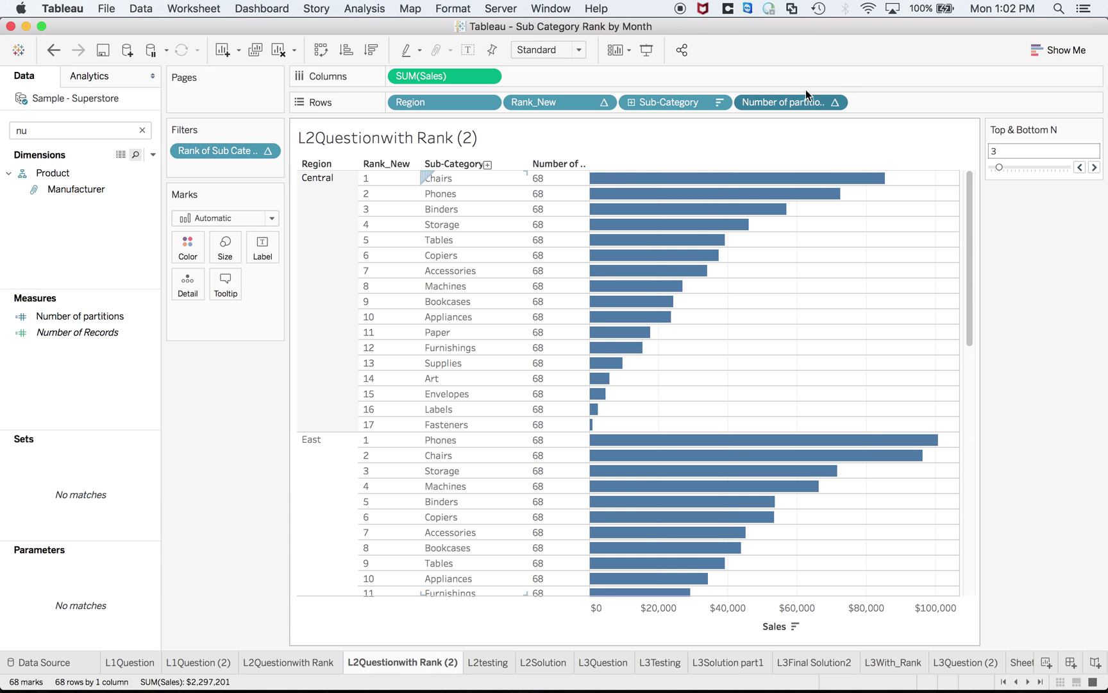
{"action": "left_click", "coordinate": [834, 104]}
{"action": "mouse_move", "coordinate": [805, 338]}
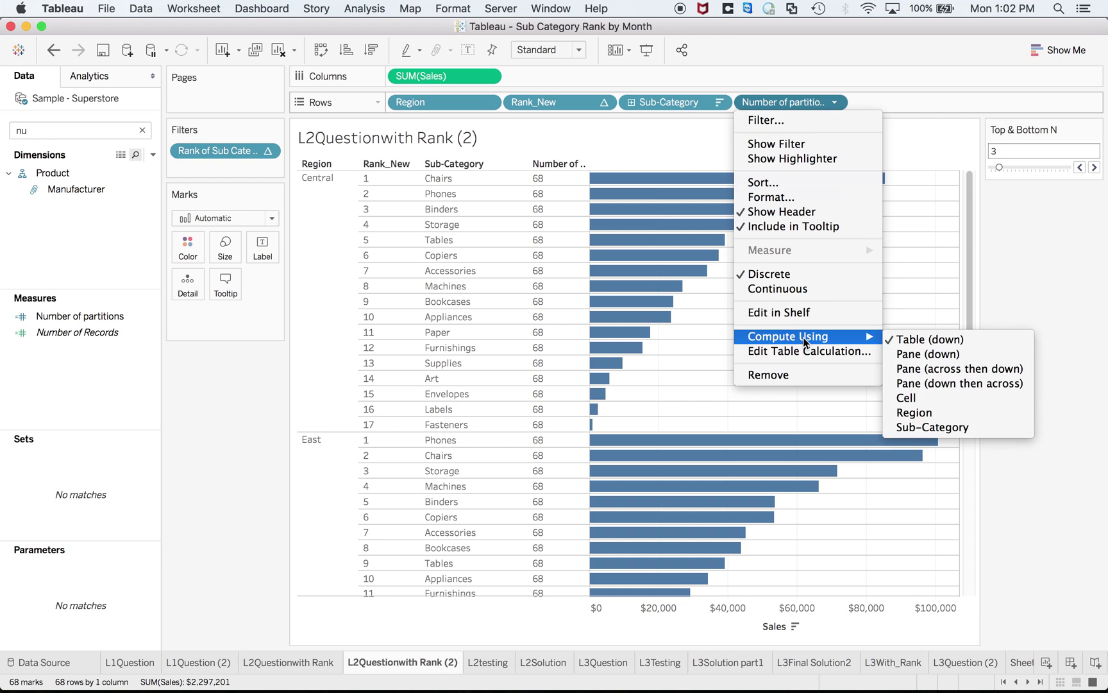
{"action": "left_click", "coordinate": [923, 428]}
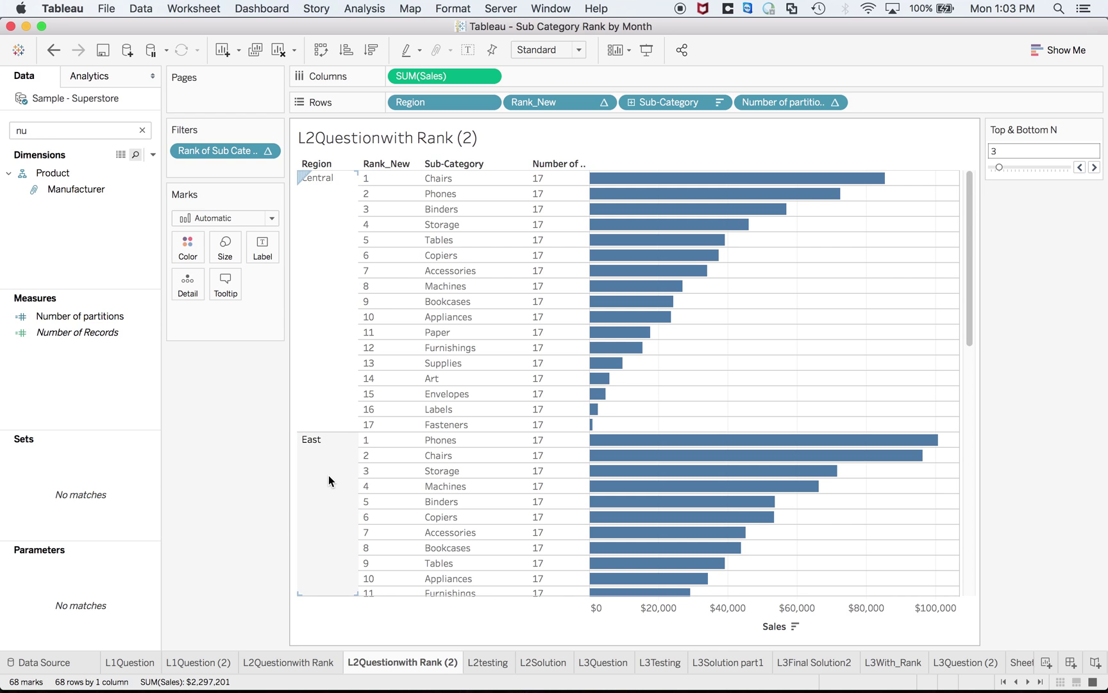
{"action": "scroll", "coordinate": [329, 476], "scroll_direction": "down", "scroll_amount": 5}
{"action": "scroll", "coordinate": [328, 480], "scroll_direction": "up", "scroll_amount": 5}
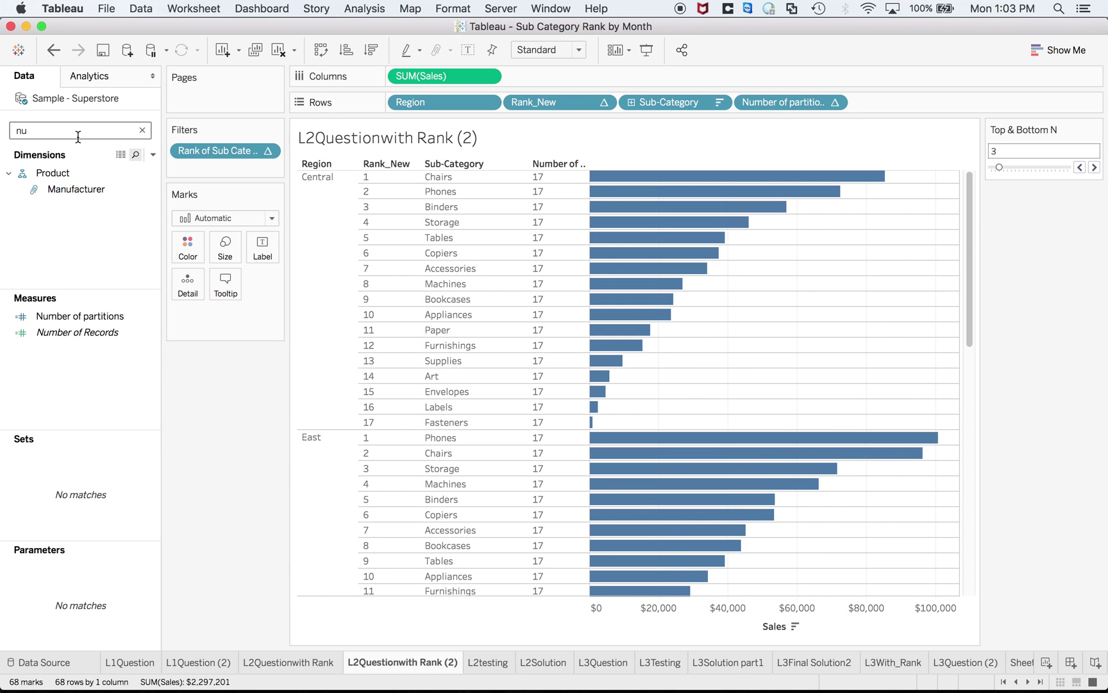
Create a calculated field from Manufacturer with the formula [Rank_New] < [Top & Bottom N].
{"action": "left_click", "coordinate": [35, 132]}
{"action": "right_click", "coordinate": [75, 193]}
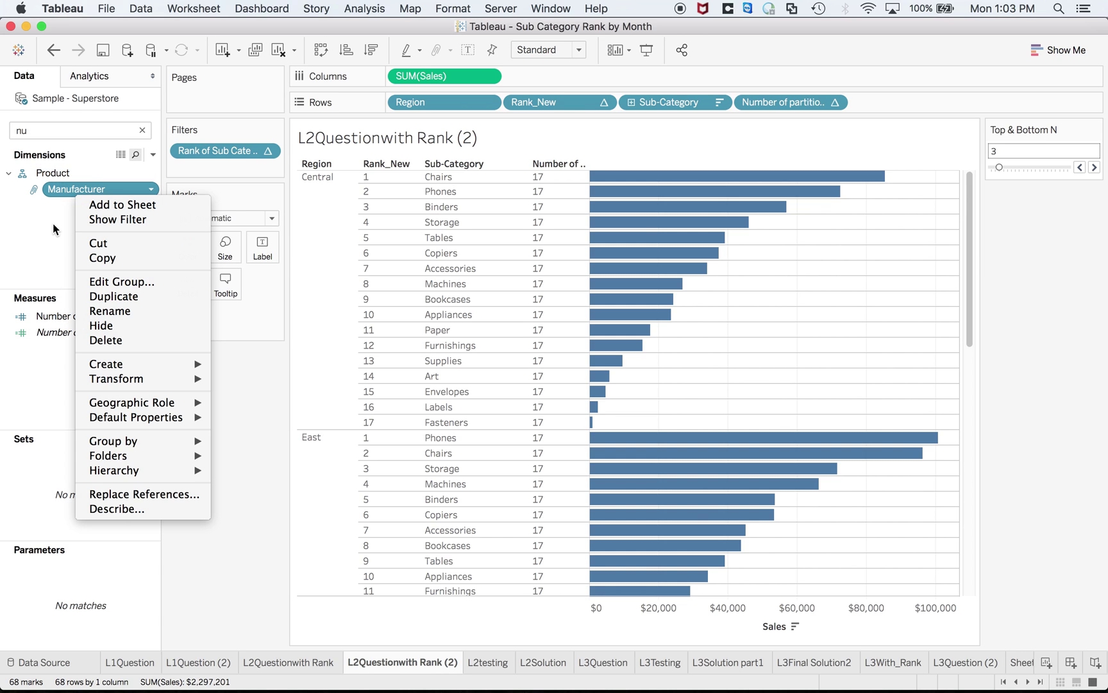
{"action": "left_click", "coordinate": [53, 223]}
{"action": "right_click", "coordinate": [67, 189]}
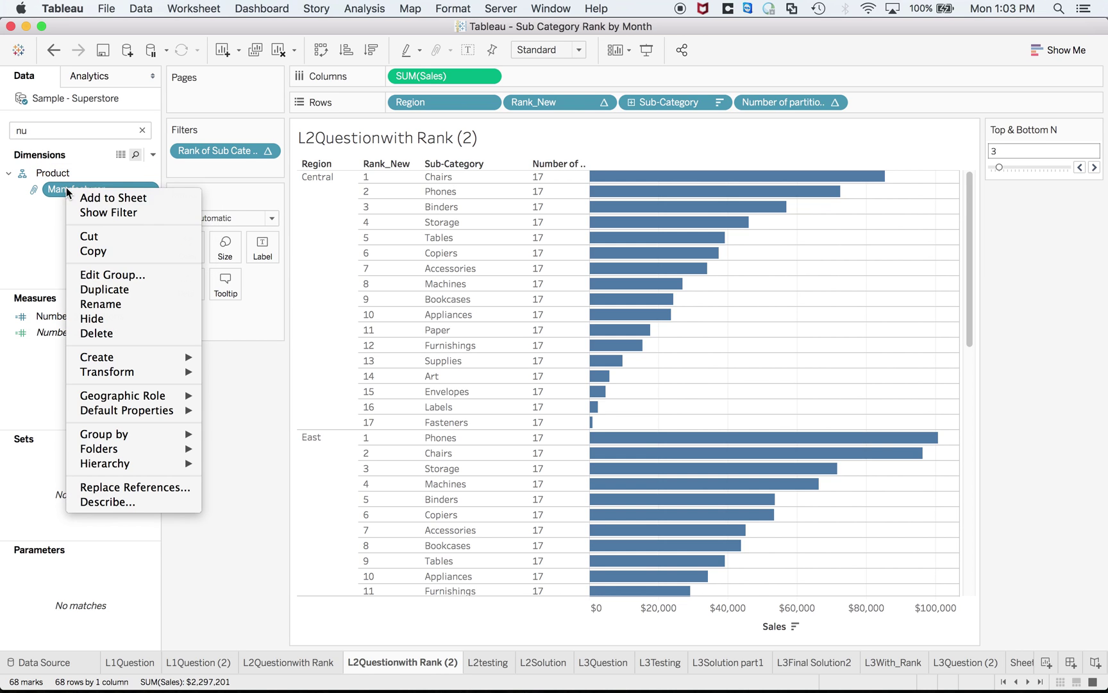
{"action": "mouse_move", "coordinate": [170, 359]}
{"action": "left_click", "coordinate": [237, 358]}
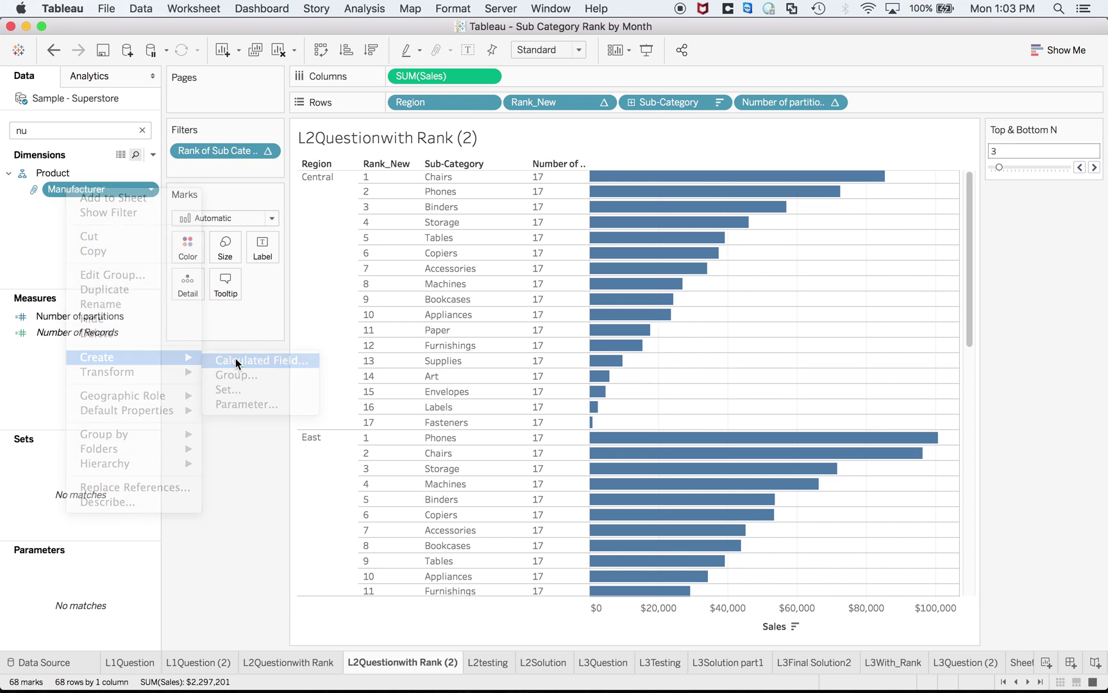
{"action": "left_click", "coordinate": [269, 396]}
{"action": "left_click_drag", "start_coordinate": [268, 396], "coordinate": [159, 393]}
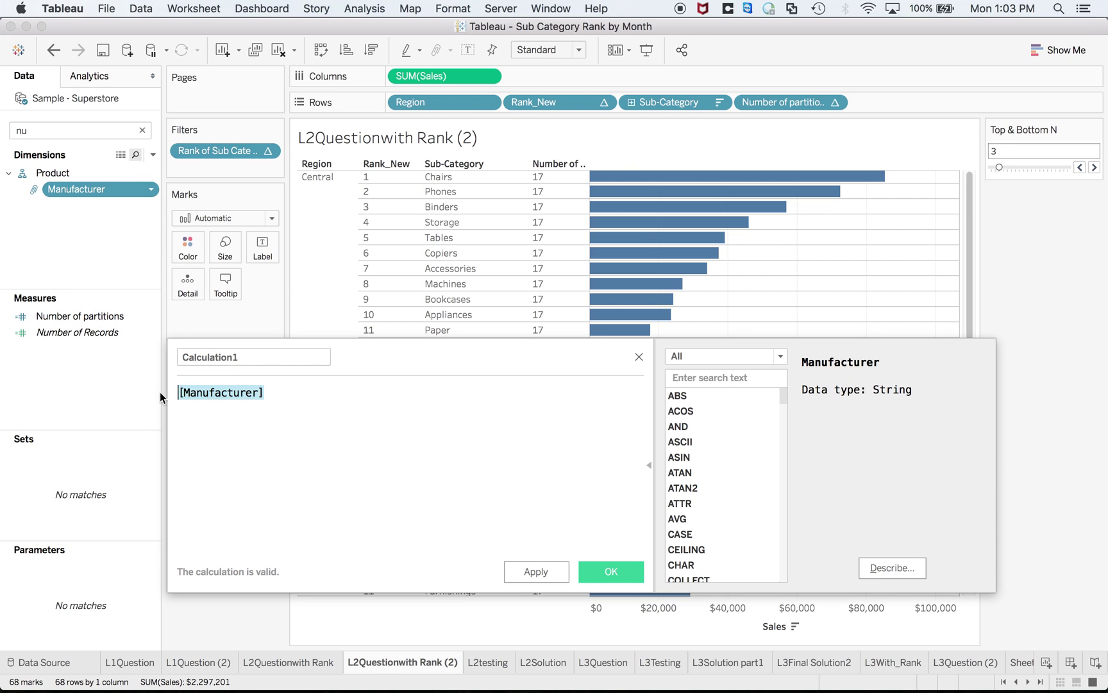
{"action": "type", "text": "ran"}
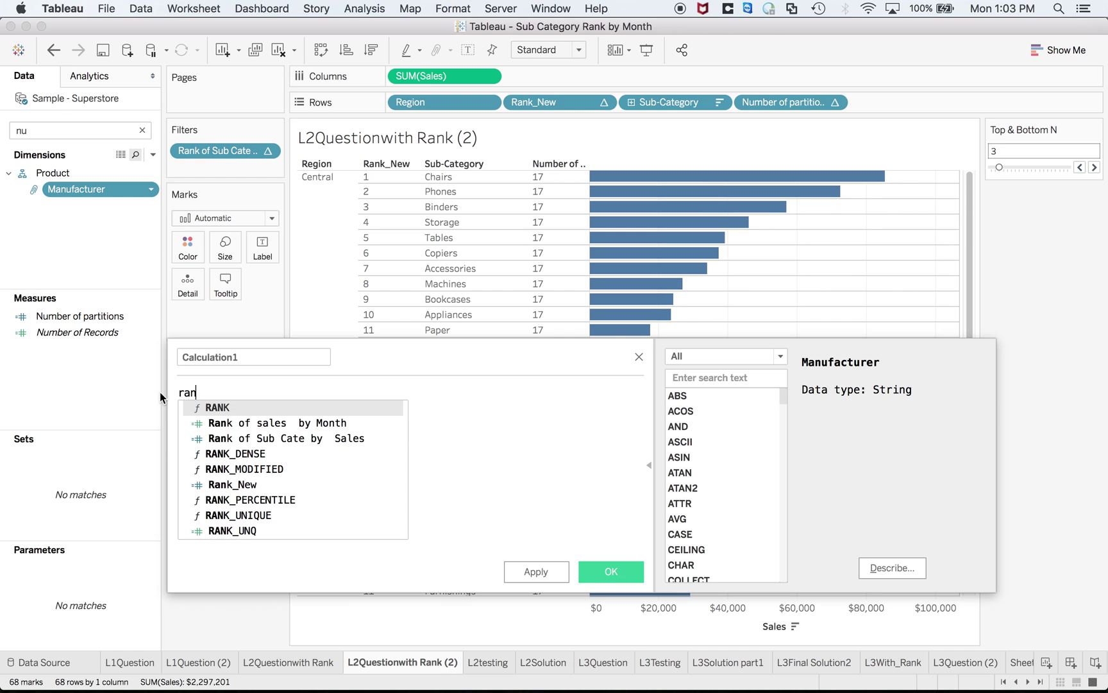
{"action": "type", "text": "k_n"}
{"action": "key", "text": "Return"}
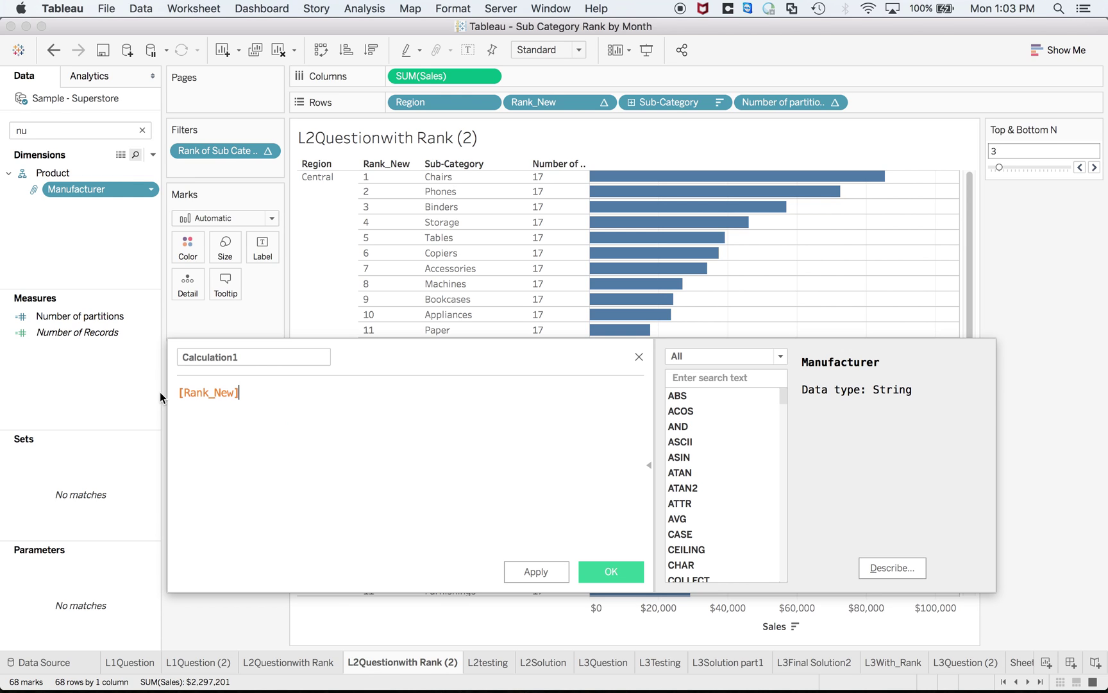
{"action": "type", "text": "< top"}
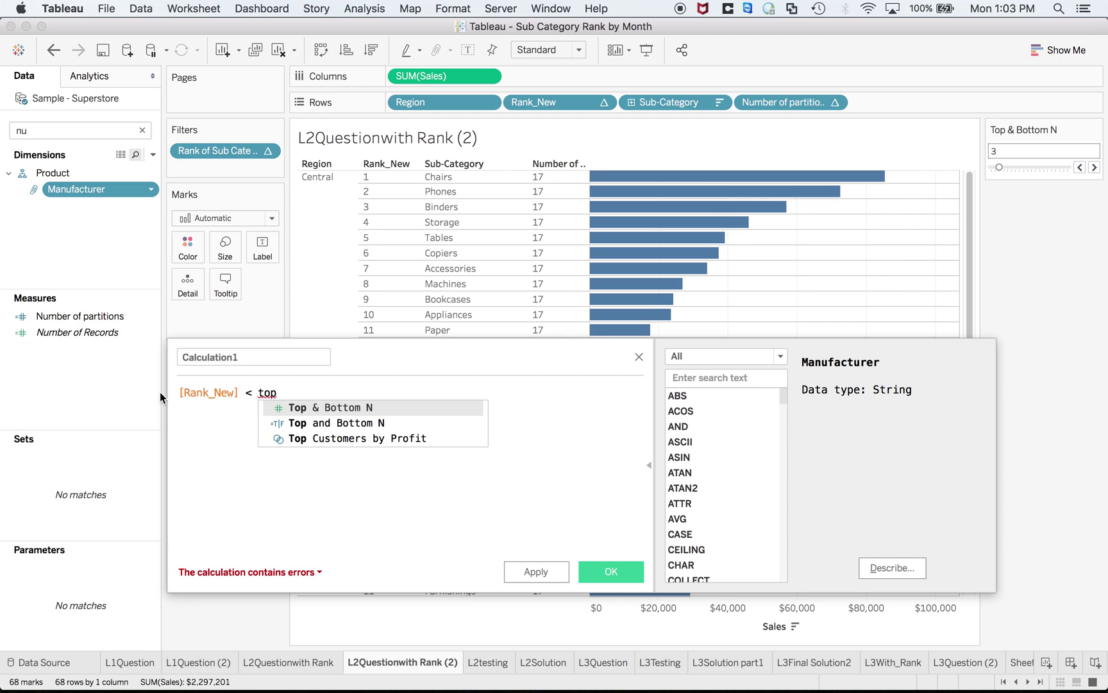
{"action": "key", "text": "Return"}
Name the calculation 'Top N Test' and save it.
{"action": "left_click", "coordinate": [253, 357]}
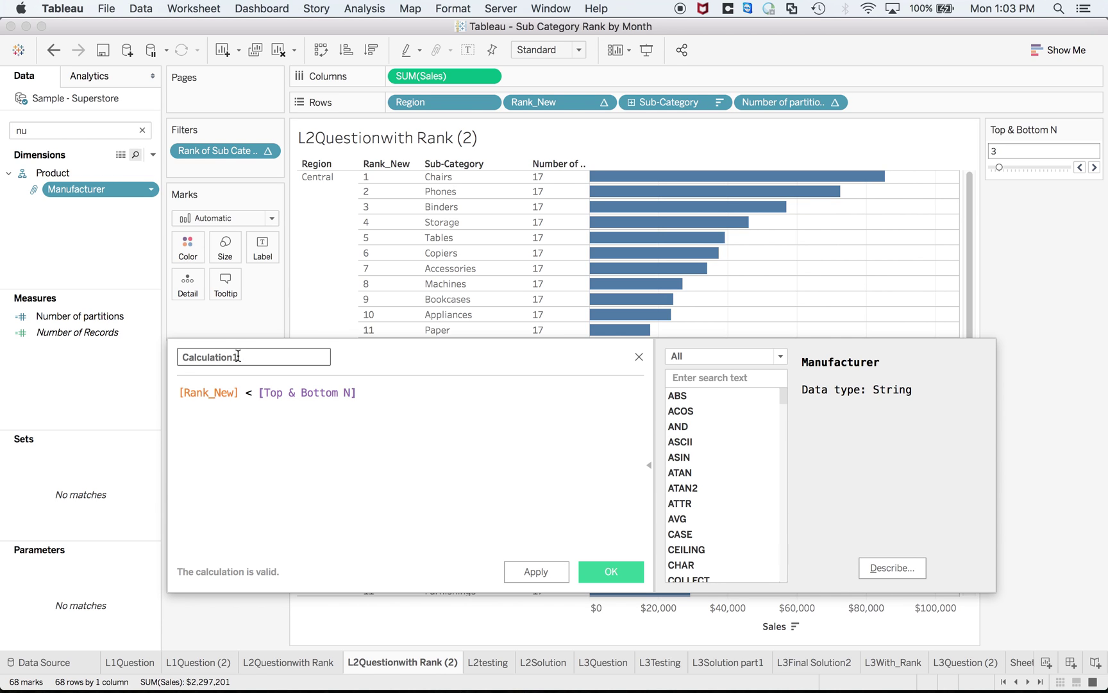
{"action": "left_click_drag", "start_coordinate": [254, 357], "coordinate": [154, 352]}
{"action": "type", "text": "Top N Test"}
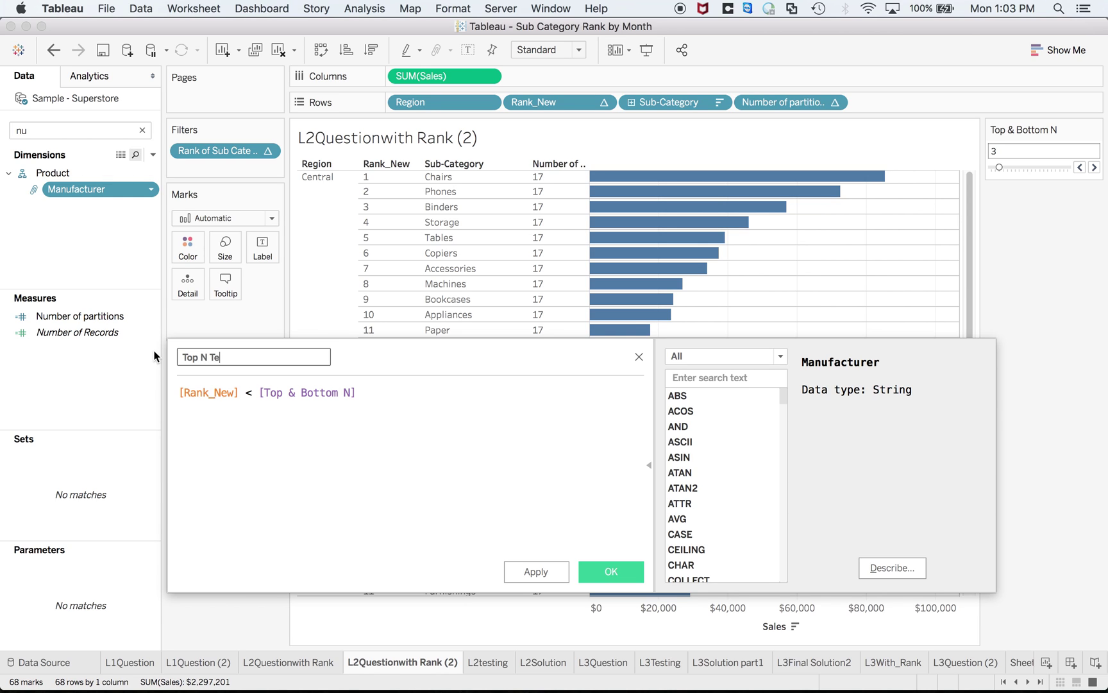
{"action": "left_click", "coordinate": [598, 571]}
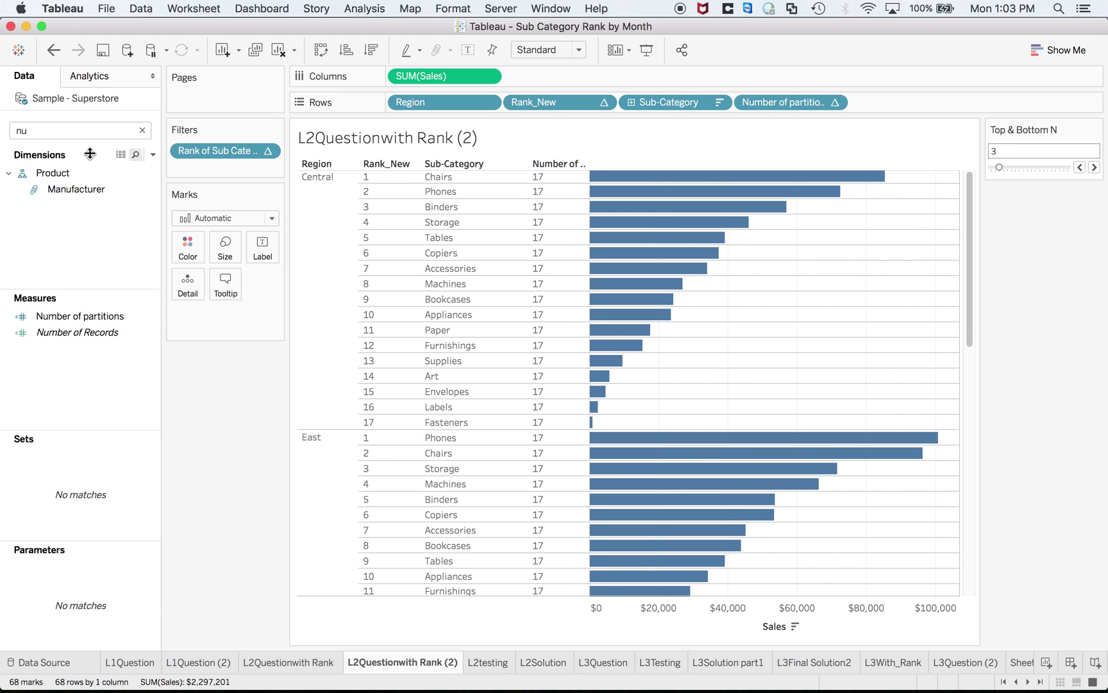
Search the field list for 'rank', then clear the search.
{"action": "left_click", "coordinate": [52, 133]}
{"action": "key", "text": "BackSpace"}
{"action": "key", "text": "BackSpace"}
{"action": "type", "text": "rank"}
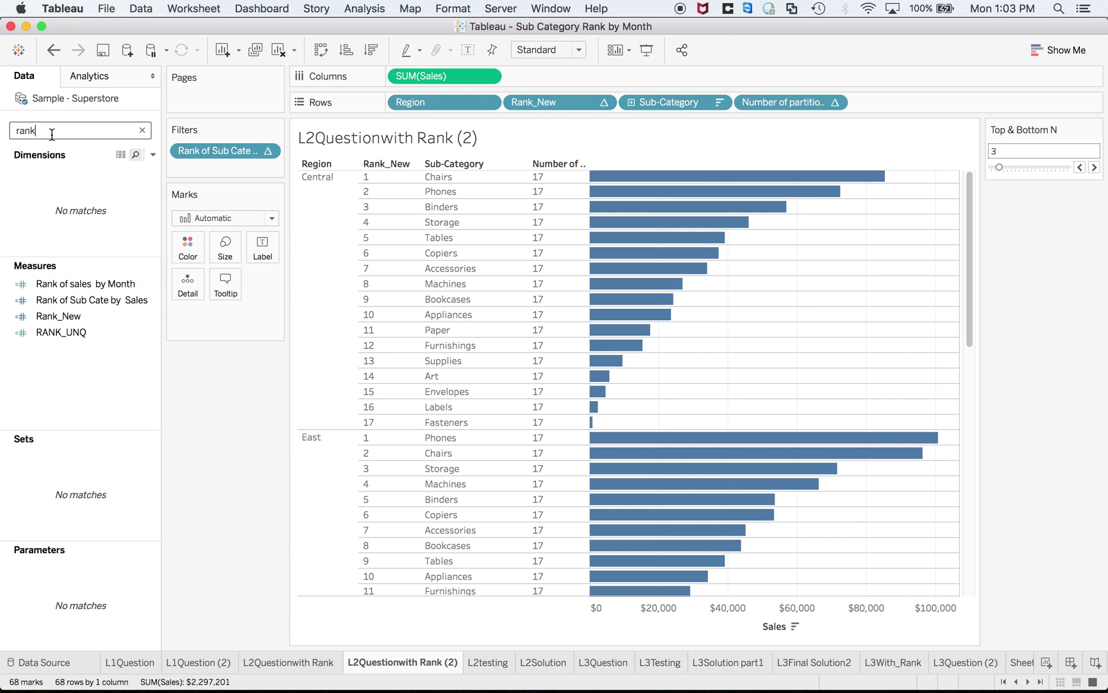
{"action": "key", "text": "BackSpace"}
{"action": "type", "text": "_"}
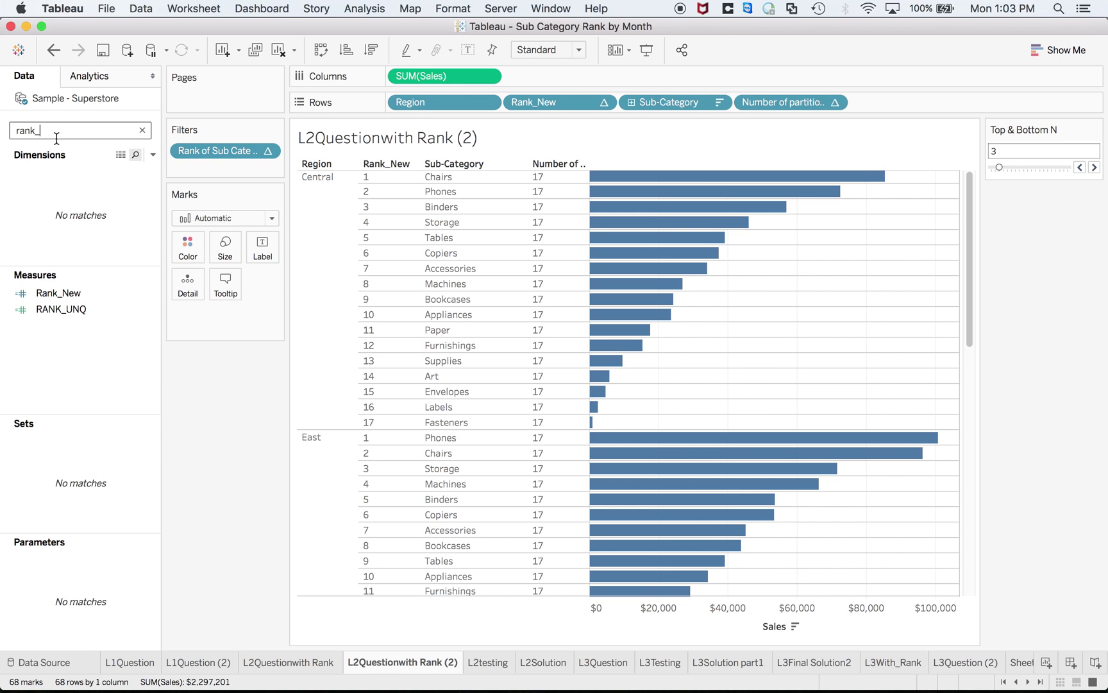
{"action": "key", "text": "BackSpace"}
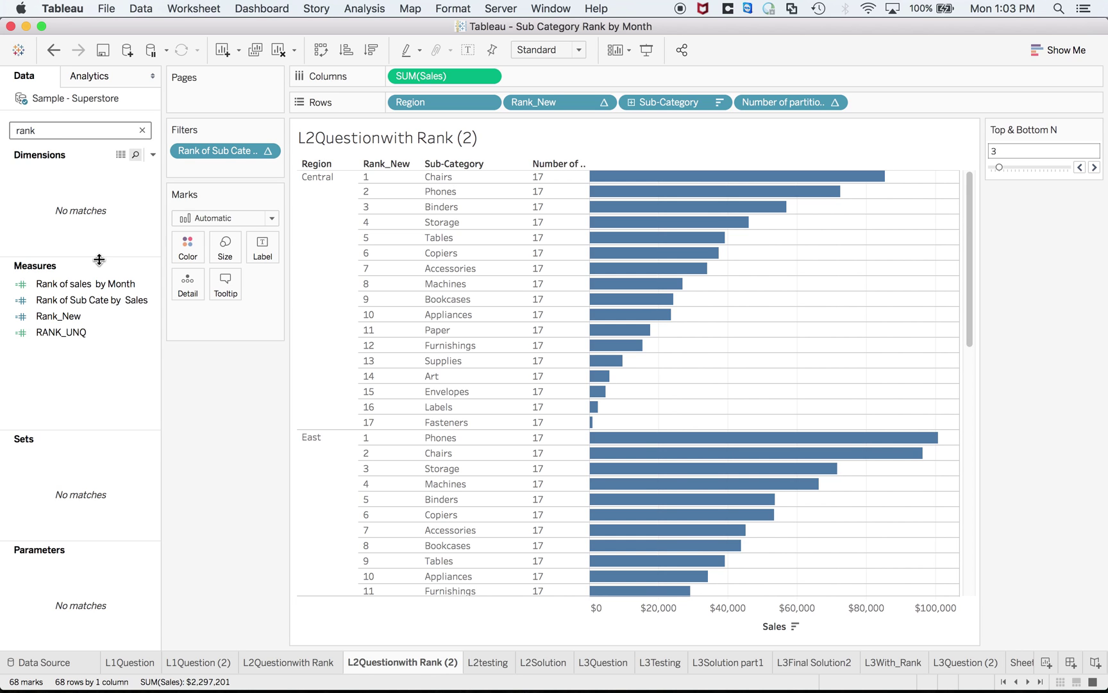
{"action": "key", "text": "BackSpace"}
{"action": "key", "text": "BackSpace"}
{"action": "key", "text": "BackSpace"}
{"action": "key", "text": "BackSpace"}
Filter the view to Top N Test = True.
{"action": "type", "text": "test"}
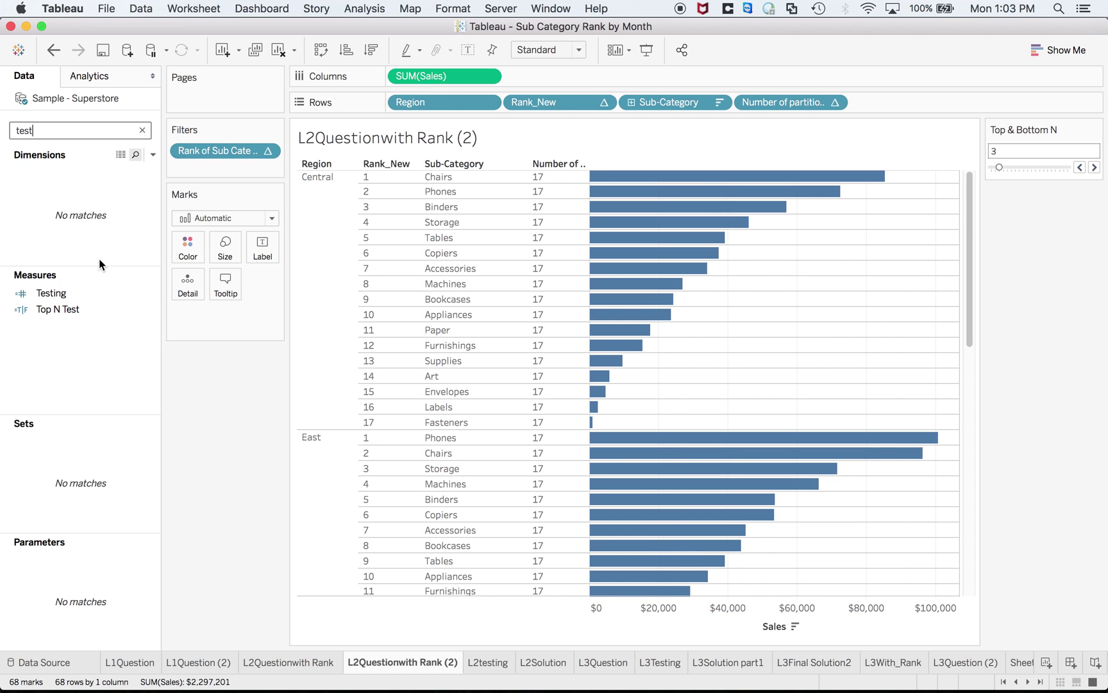
{"action": "left_click_drag", "start_coordinate": [77, 308], "coordinate": [214, 166]}
{"action": "left_click", "coordinate": [418, 240]}
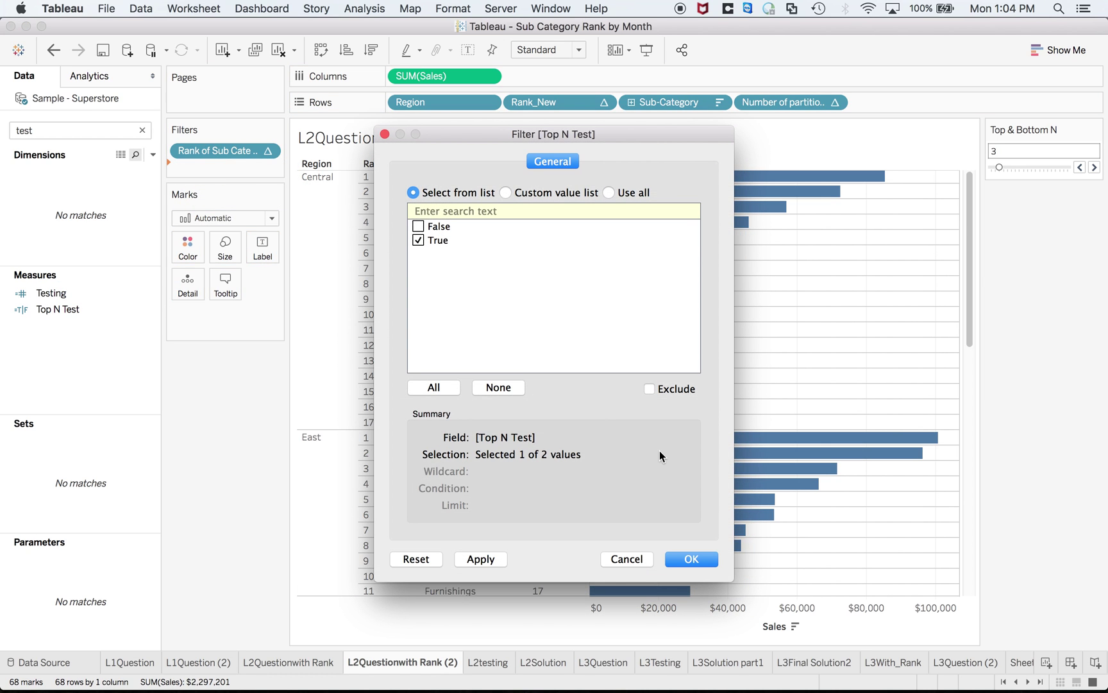
{"action": "left_click", "coordinate": [706, 559]}
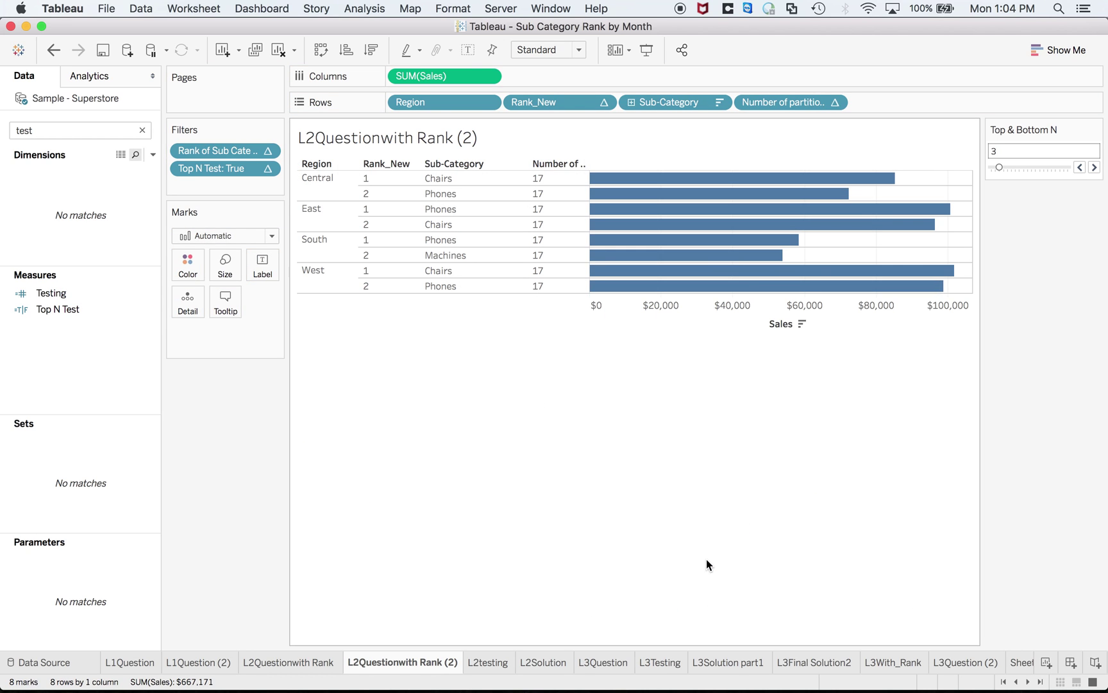
Change the Top N Test formula from < to <= so rank 3 is included.
{"action": "right_click", "coordinate": [81, 311]}
{"action": "left_click", "coordinate": [110, 382]}
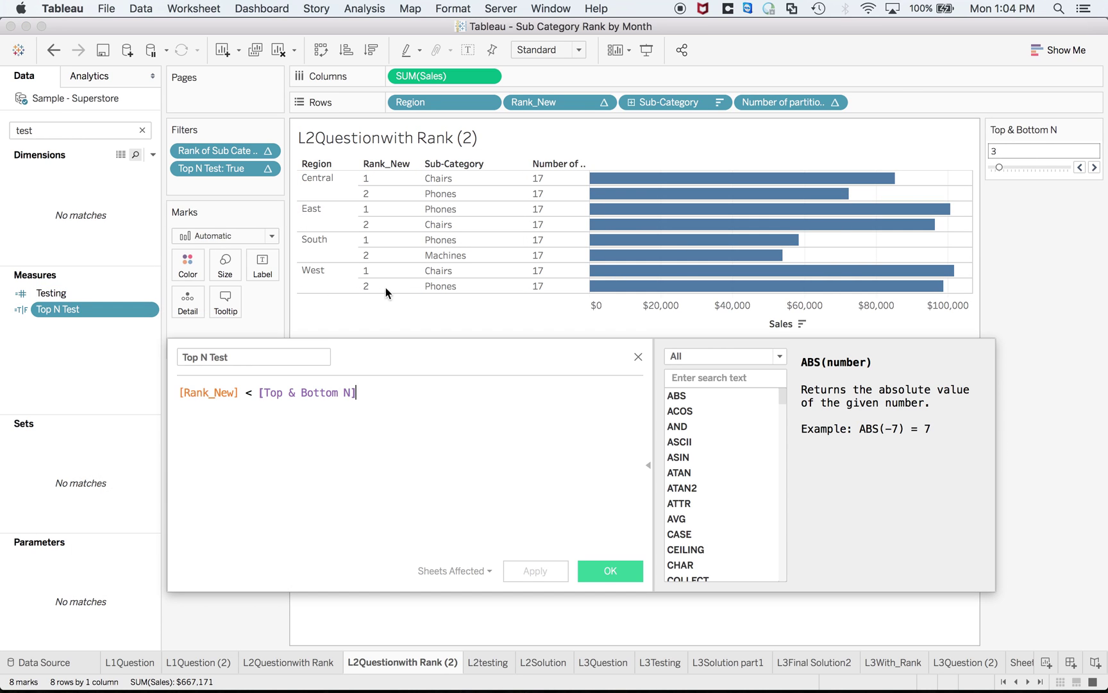
{"action": "left_click", "coordinate": [257, 396]}
{"action": "type", "text": "="}
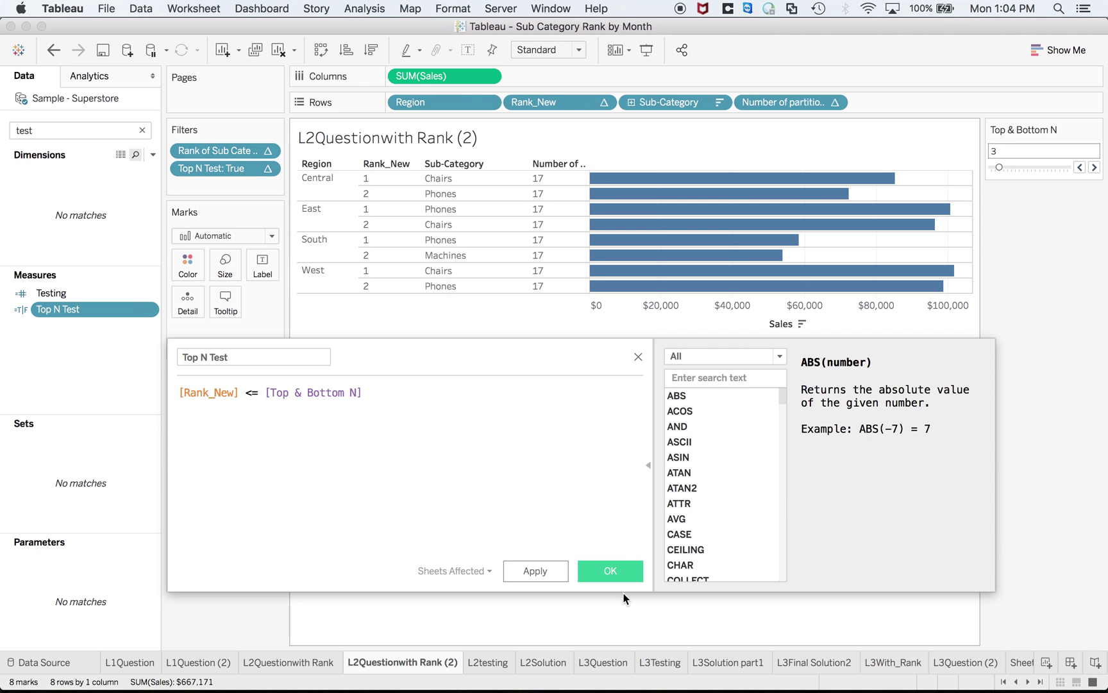
{"action": "left_click", "coordinate": [623, 571]}
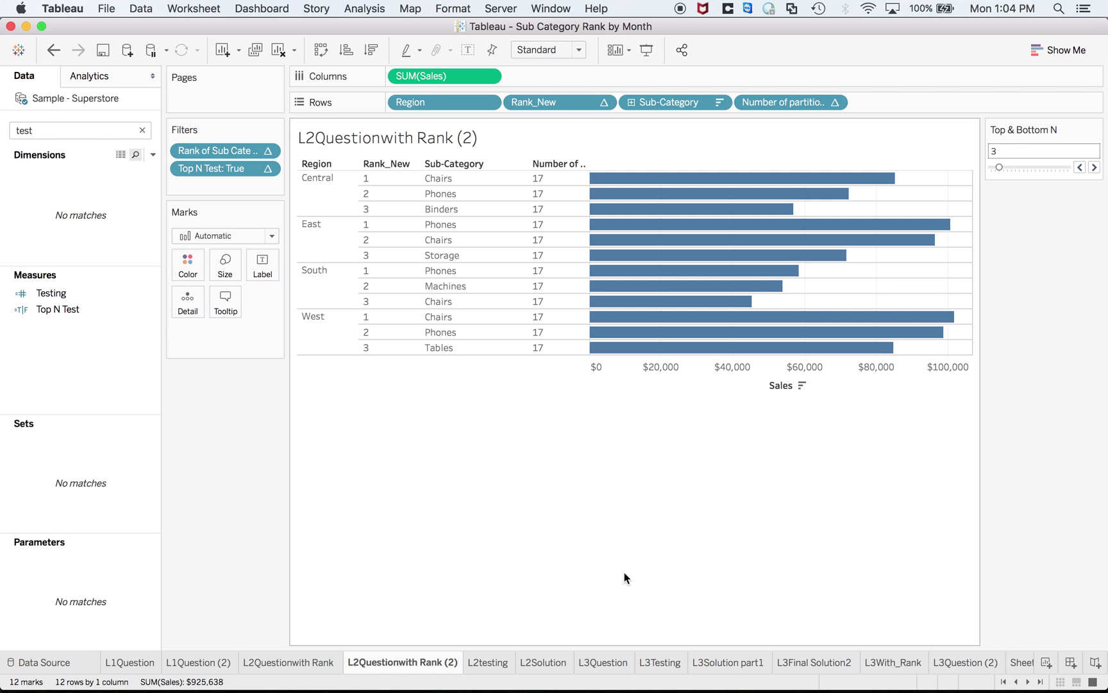
Reopen the Top N Test formula and append 'or' after [Top & Bottom N].
{"action": "left_click", "coordinate": [86, 311]}
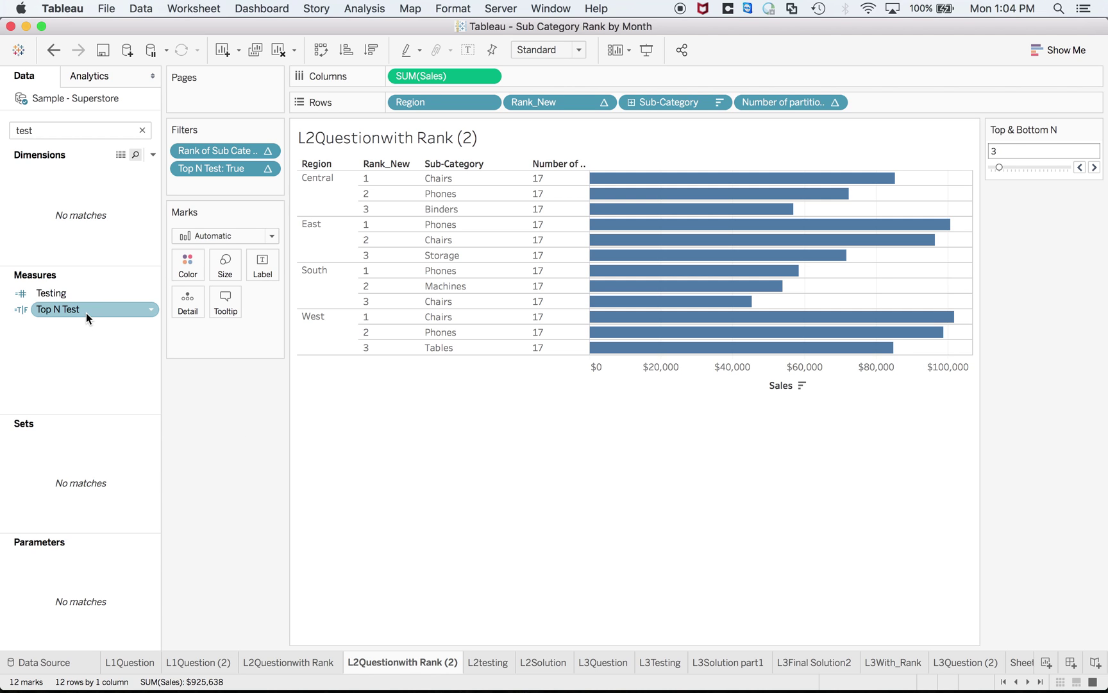
{"action": "right_click", "coordinate": [85, 311]}
{"action": "left_click", "coordinate": [137, 384]}
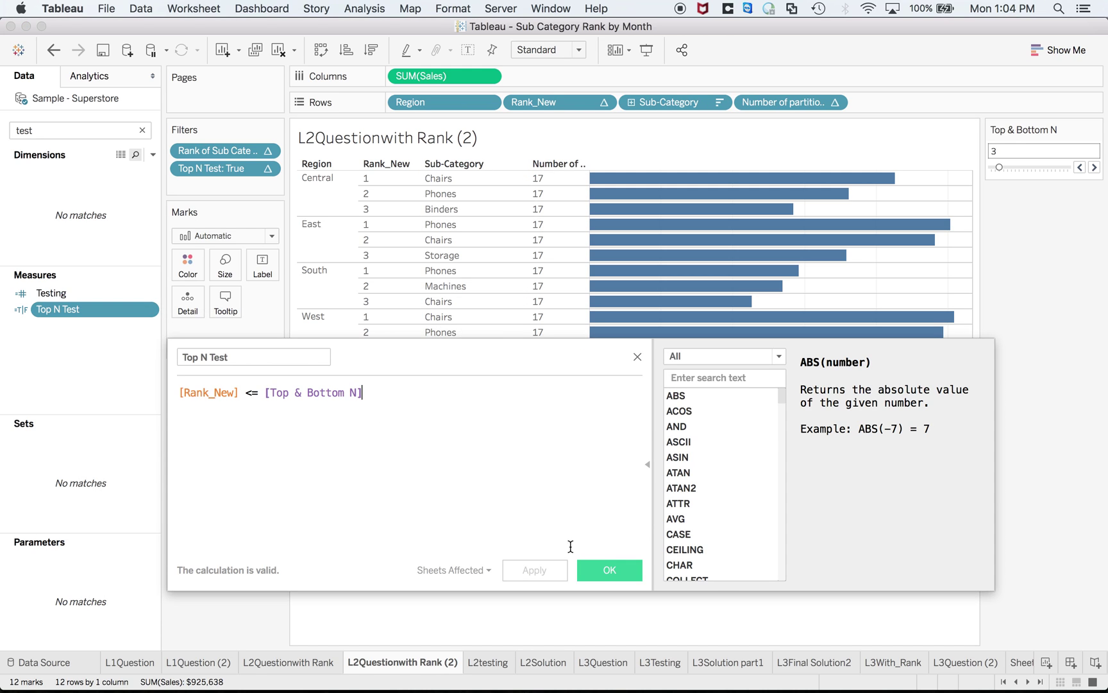
{"action": "type", "text": "or"}
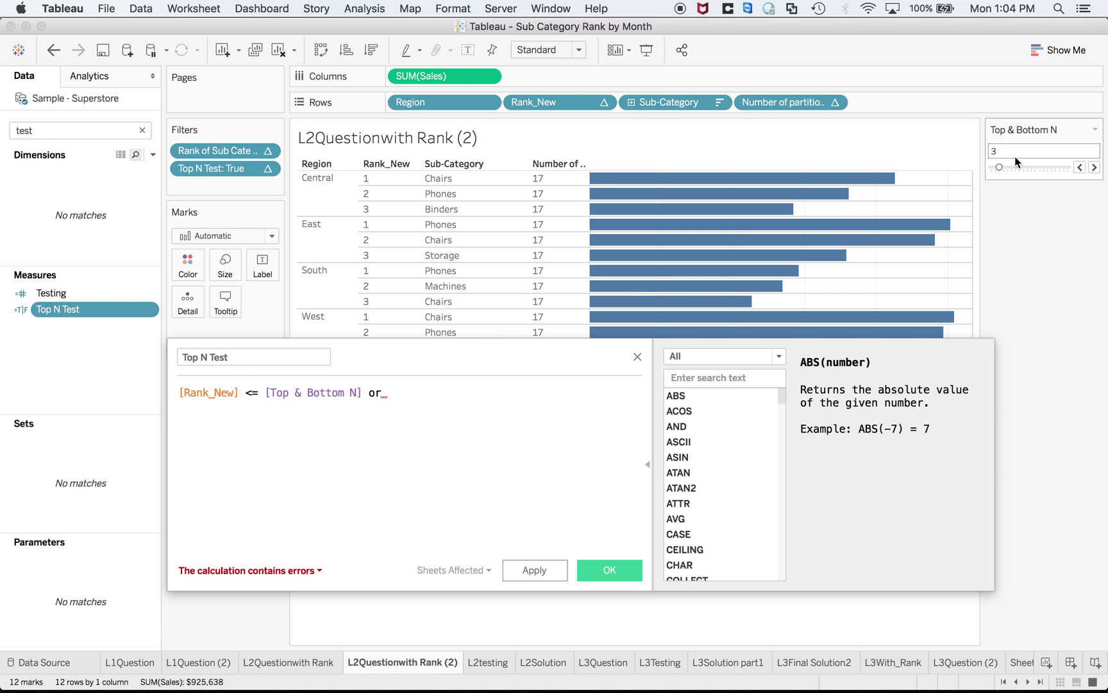
{"action": "left_click", "coordinate": [999, 165]}
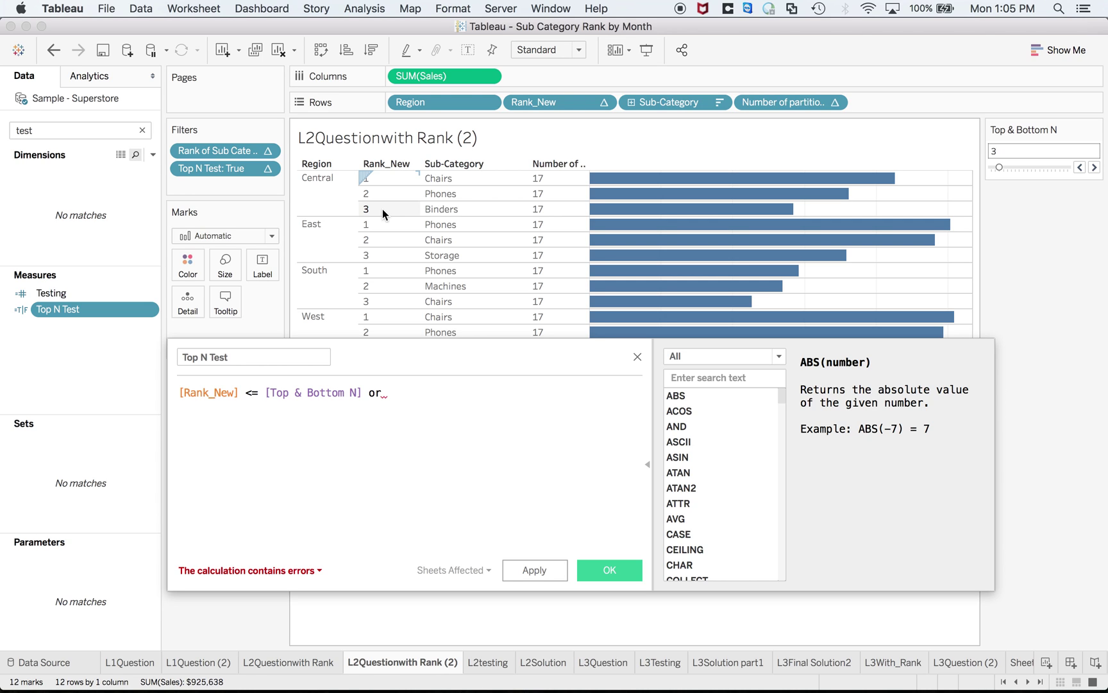
Complete the formula with [Rank_New] > [Number of partitions] - [Top & Bottom N].
{"action": "type", "text": "ran"}
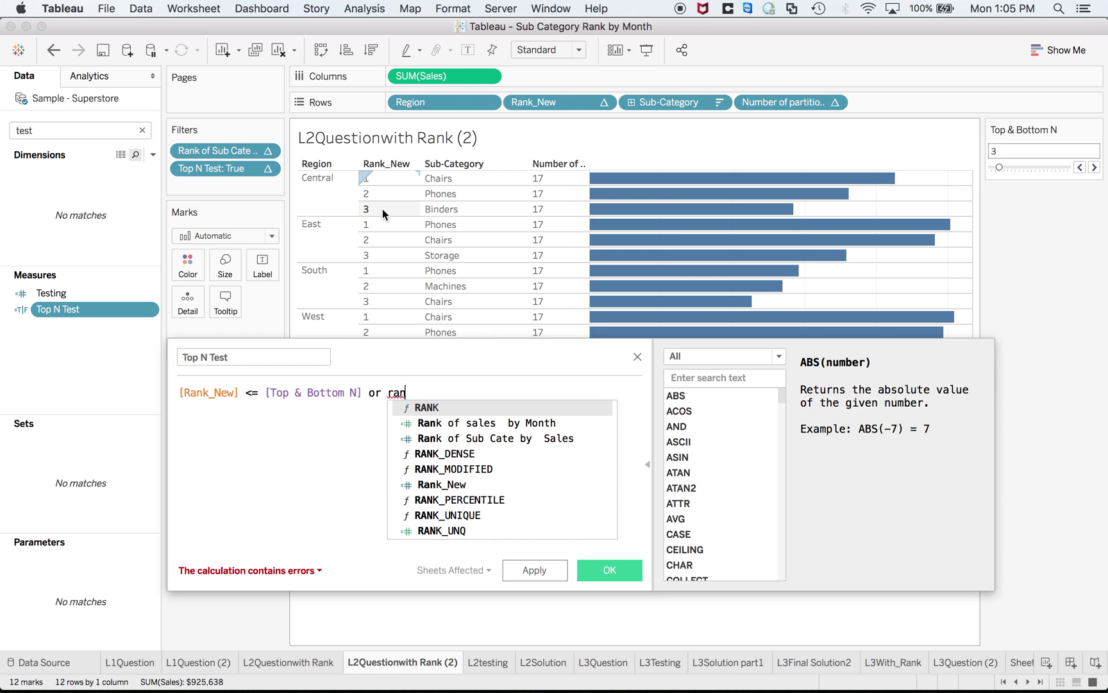
{"action": "type", "text": "k_new"}
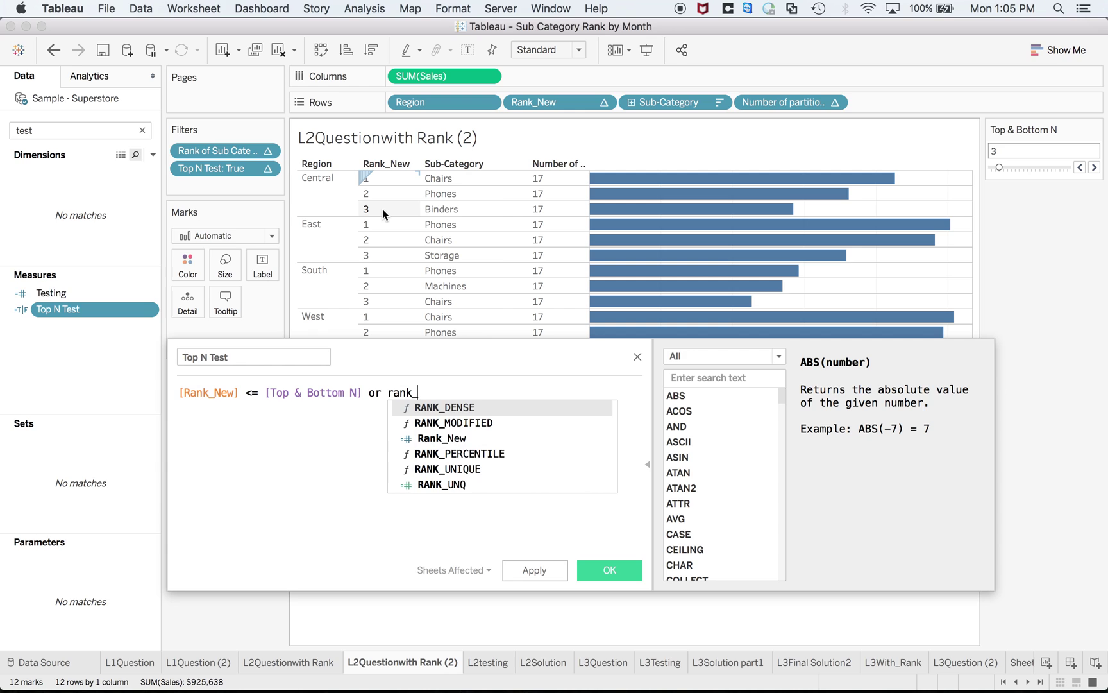
{"action": "key", "text": "Return"}
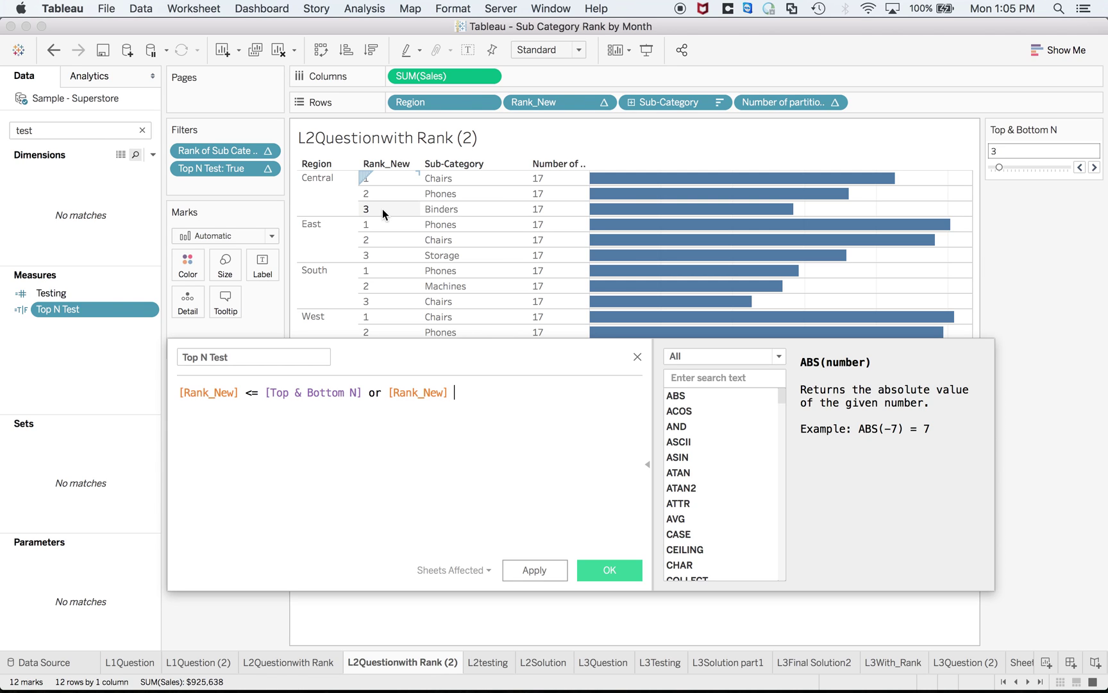
{"action": "type", "text": "> nu"}
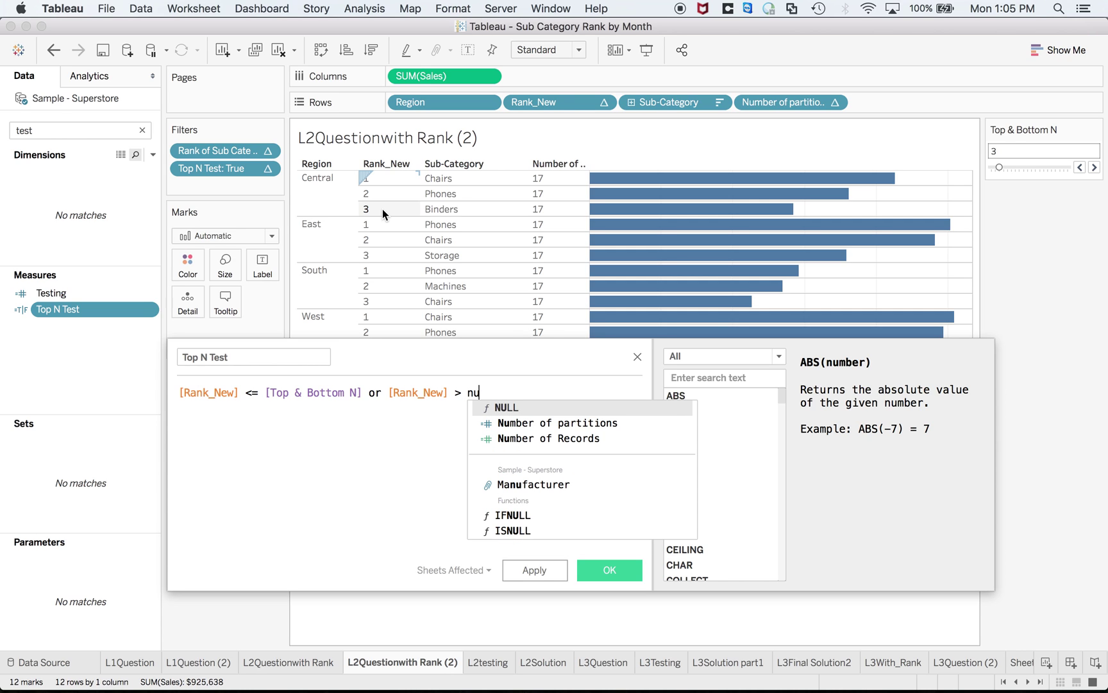
{"action": "key", "text": "Down"}
{"action": "key", "text": "Return"}
{"action": "type", "text": "- "}
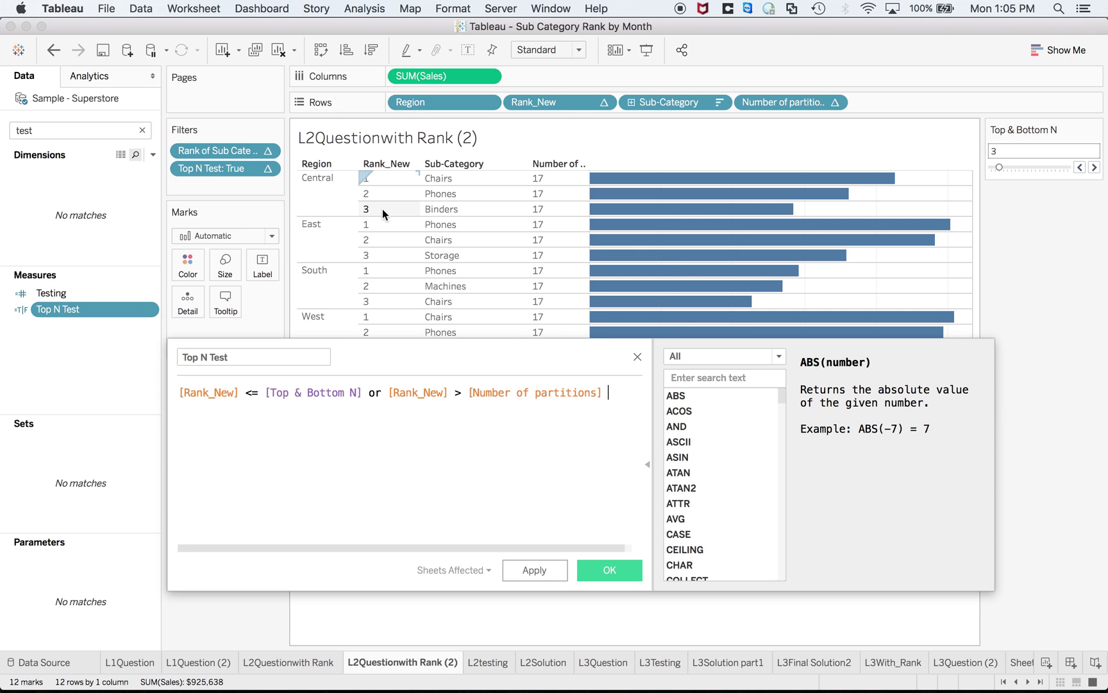
{"action": "type", "text": "top"}
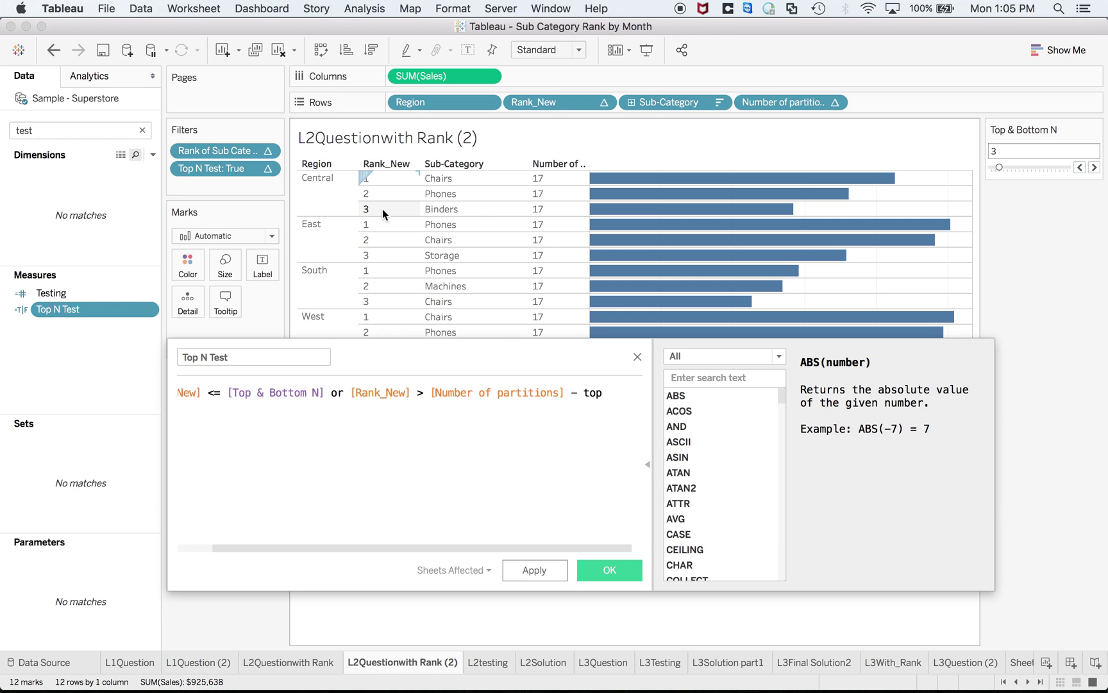
{"action": "key", "text": "BackSpace"}
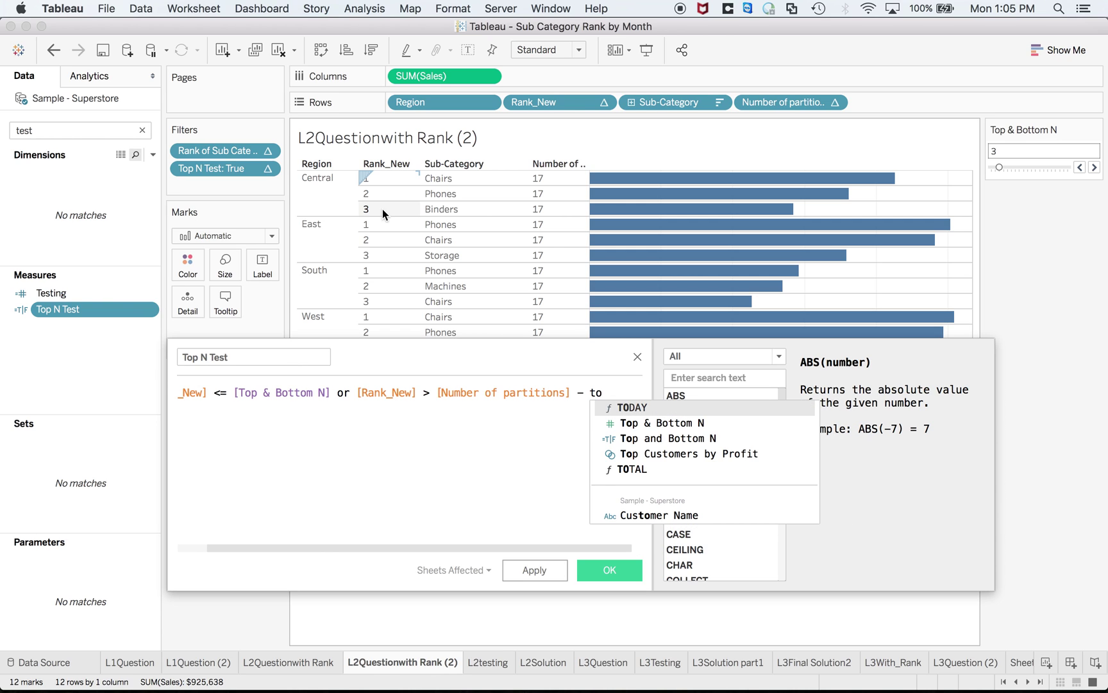
{"action": "key", "text": "Down"}
{"action": "key", "text": "Return"}
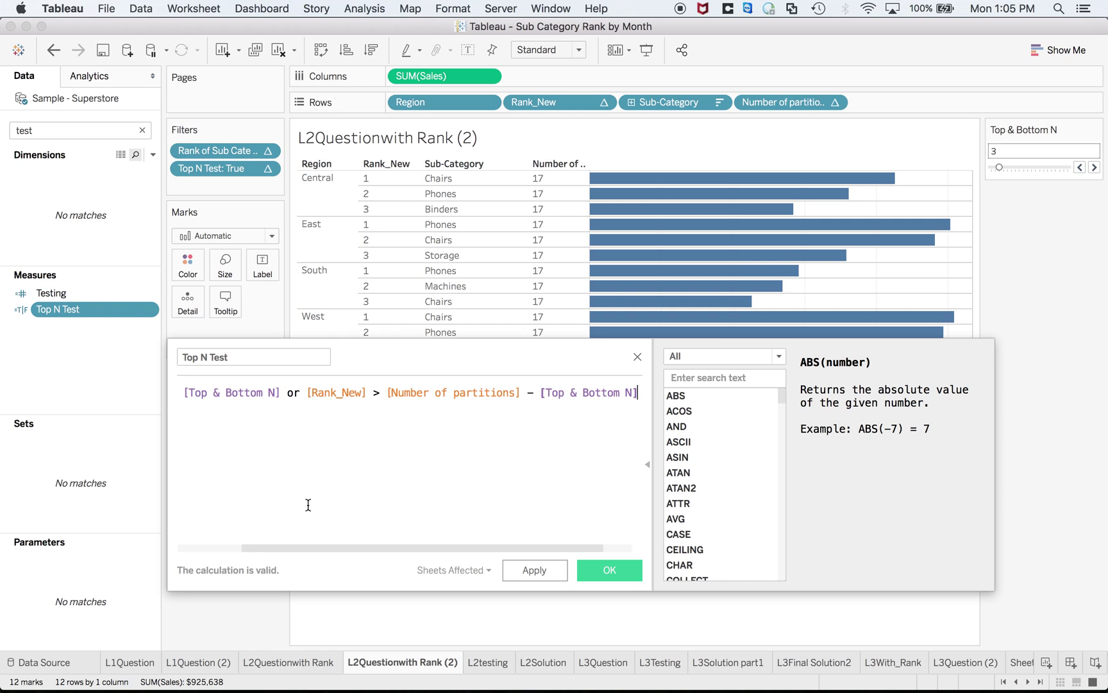
{"action": "left_click_drag", "start_coordinate": [304, 547], "coordinate": [231, 532]}
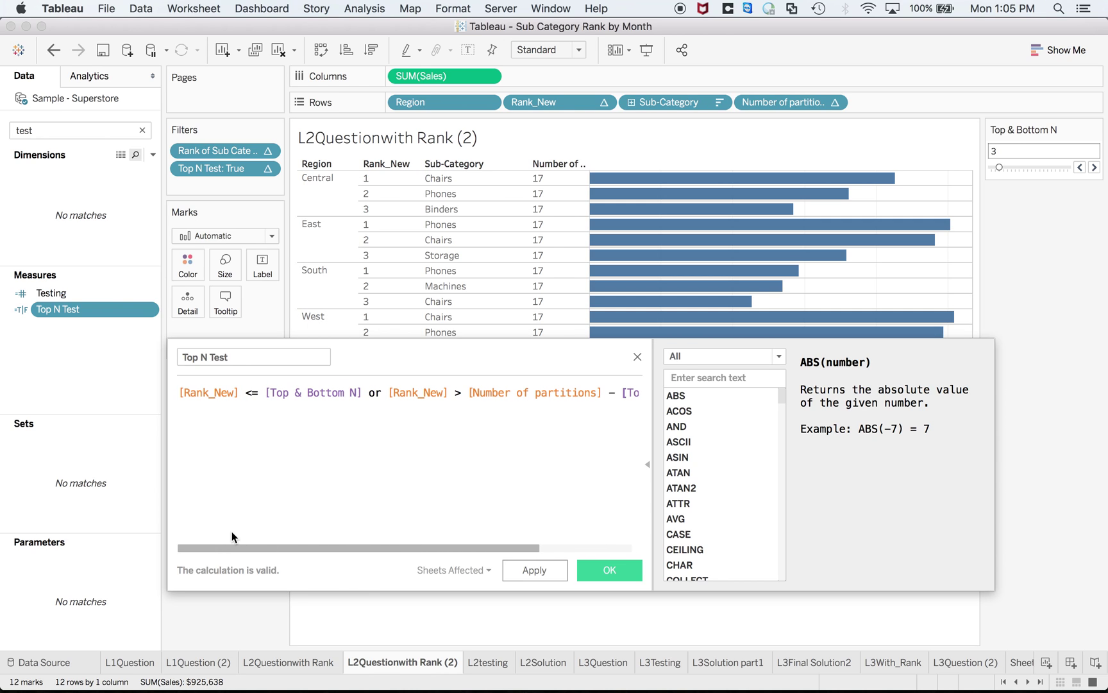
Rename the calculation 'Top N & Bottom Test', replace 'or' with 'and', and save.
{"action": "left_click", "coordinate": [208, 359]}
{"action": "type", "text": "& "}
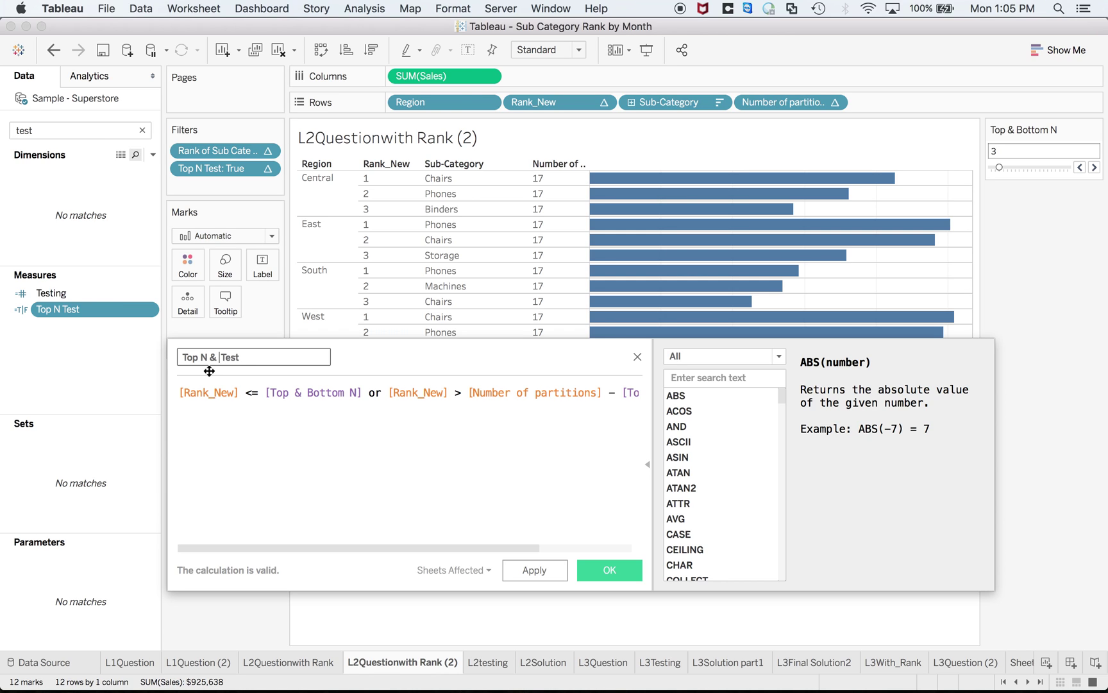
{"action": "type", "text": "Bottom"}
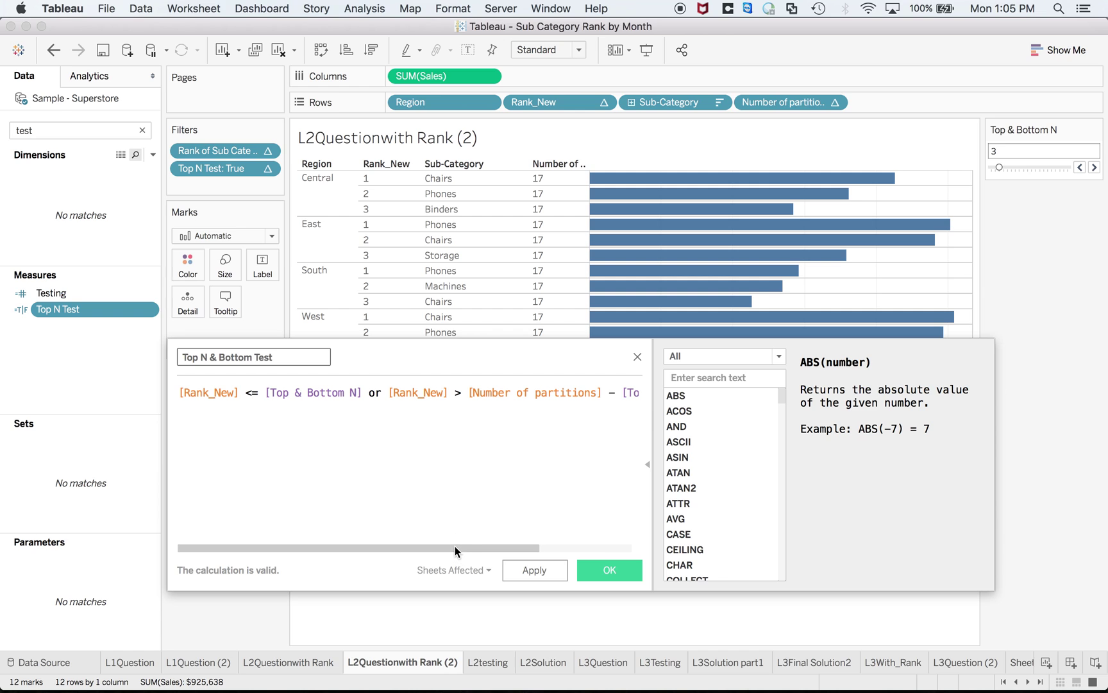
{"action": "mouse_move", "coordinate": [455, 545]}
{"action": "left_mouse_down"}
{"action": "mouse_move", "coordinate": [609, 549]}
{"action": "mouse_move", "coordinate": [452, 548]}
{"action": "left_mouse_up"}
{"action": "left_click", "coordinate": [384, 392]}
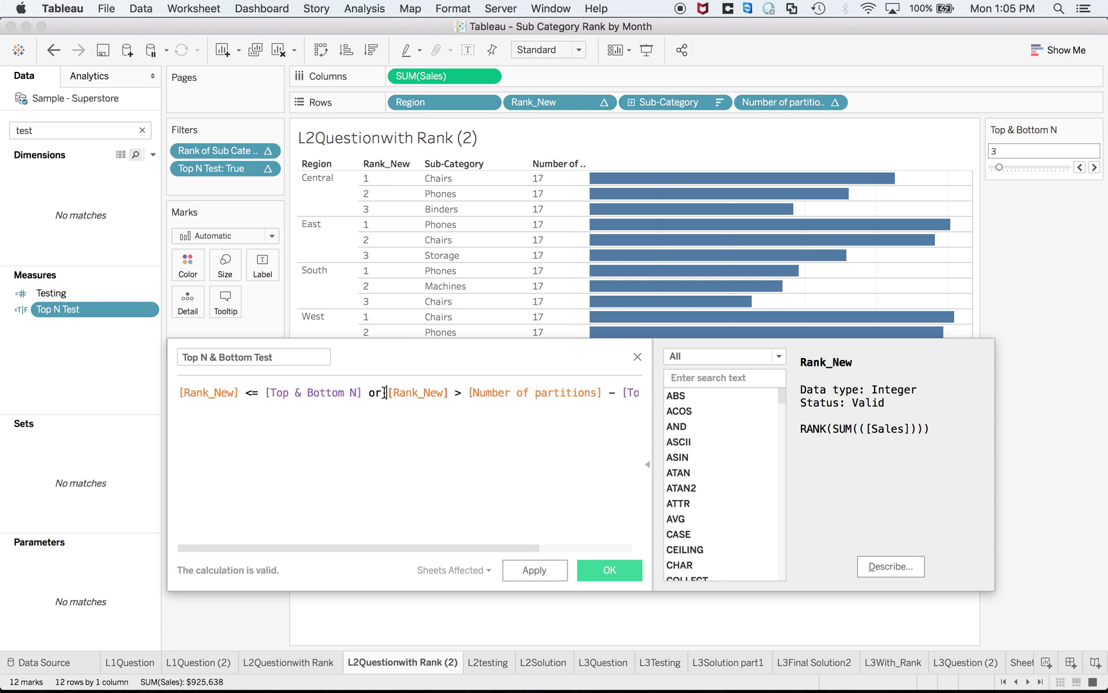
{"action": "key", "text": "BackSpace"}
{"action": "key", "text": "BackSpace"}
{"action": "type", "text": "an"}
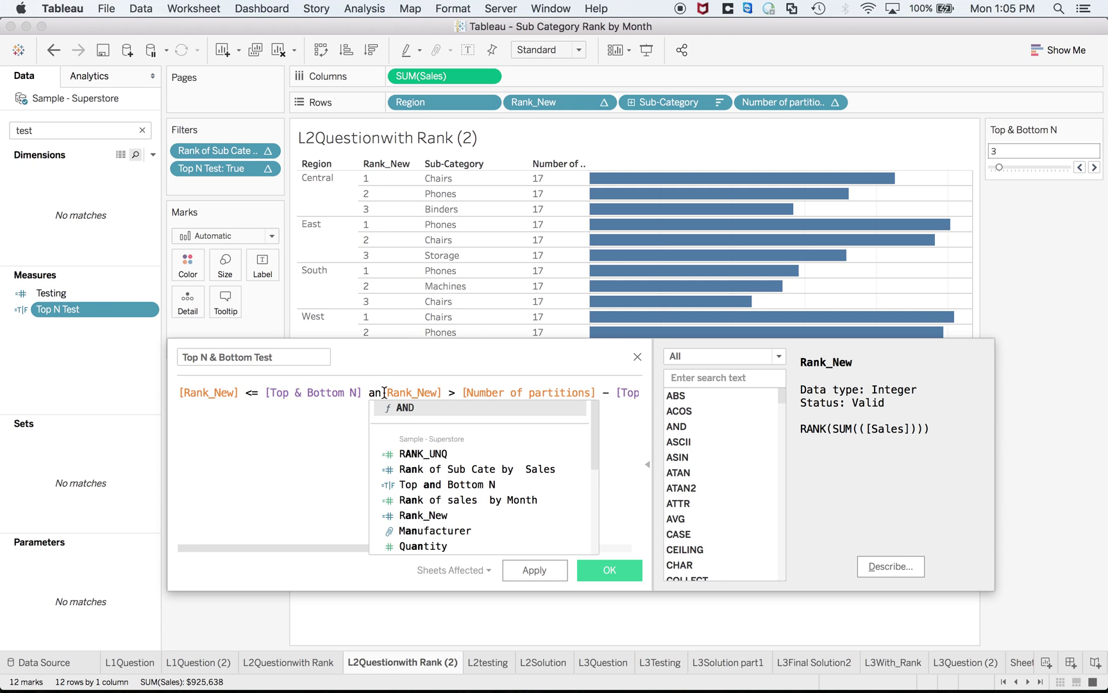
{"action": "type", "text": "d"}
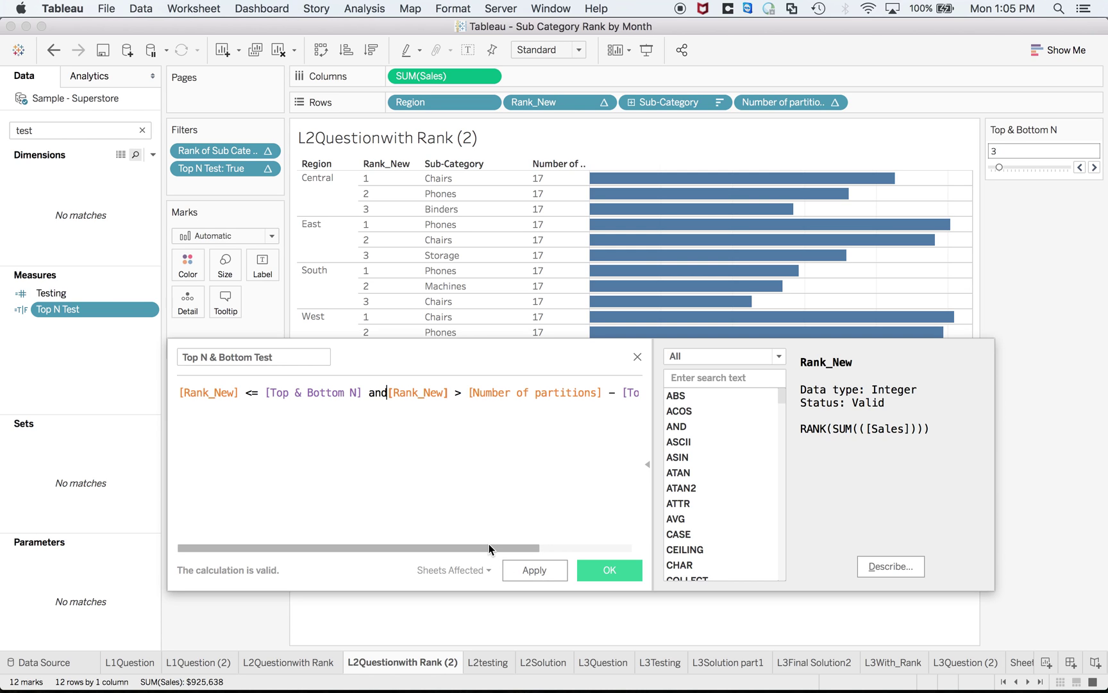
{"action": "left_click", "coordinate": [610, 571]}
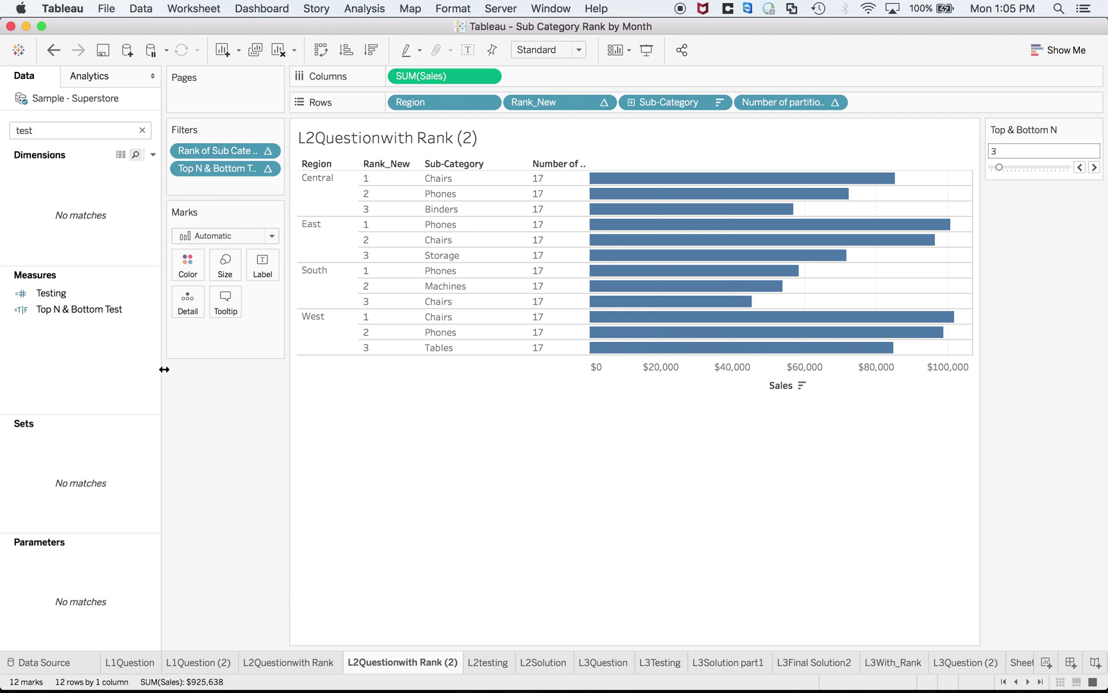
Swap the Top N filter for Top N & Bottom Test, then undo when the view empties.
{"action": "left_click", "coordinate": [267, 169]}
{"action": "left_click", "coordinate": [245, 325]}
{"action": "left_click_drag", "start_coordinate": [80, 310], "coordinate": [206, 164]}
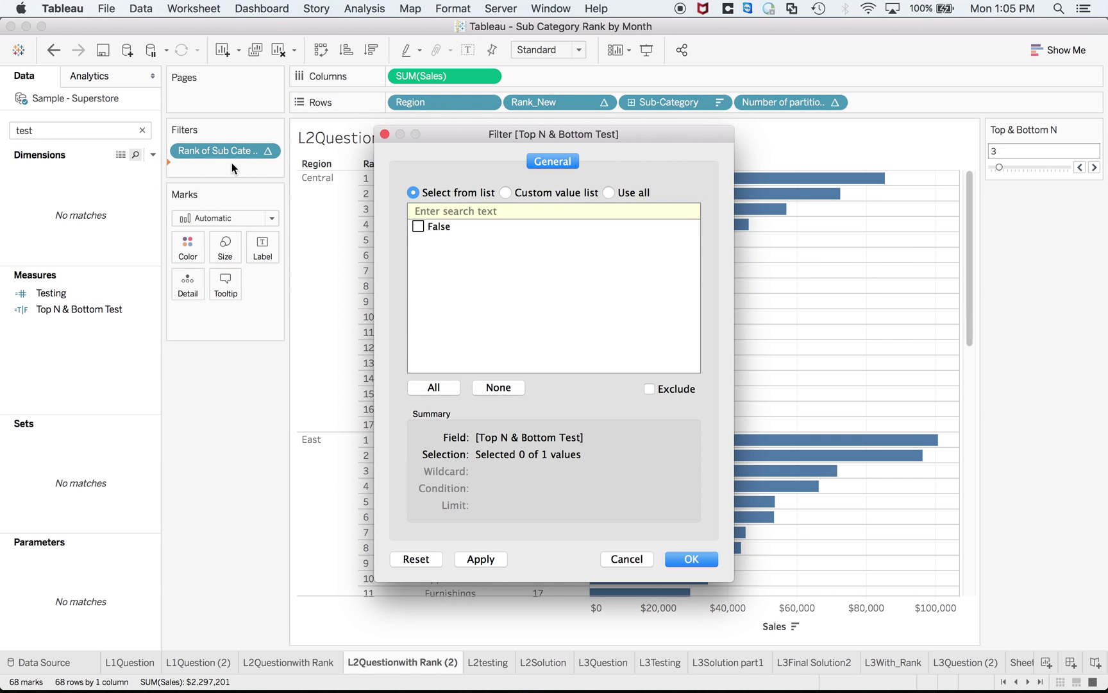
{"action": "left_click", "coordinate": [681, 562]}
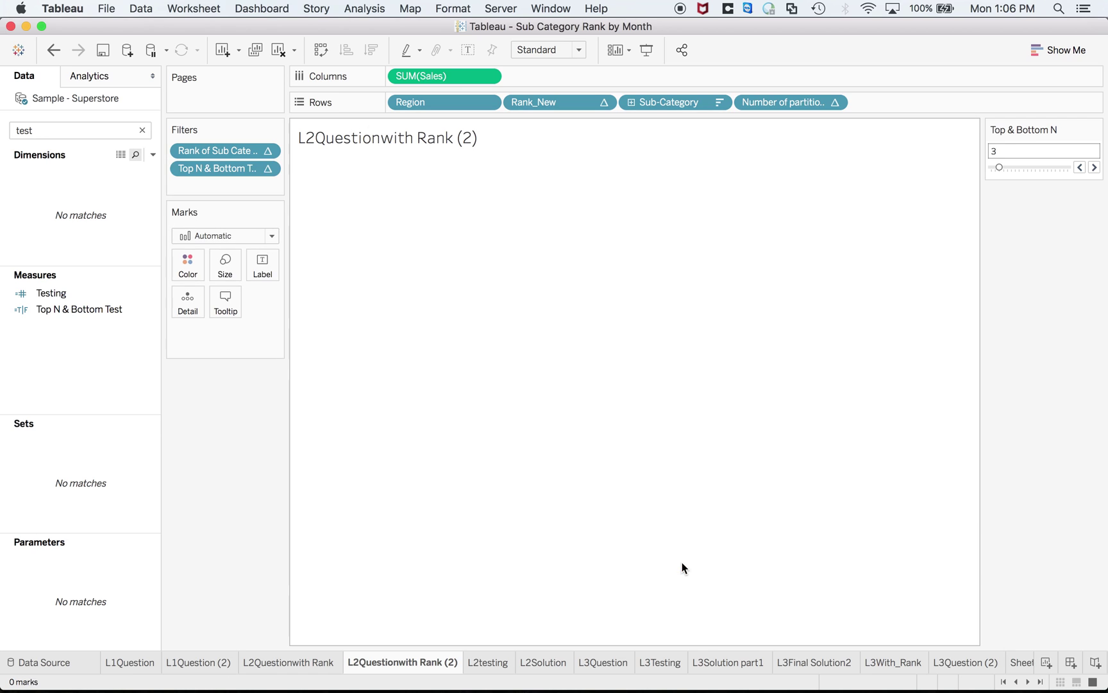
{"action": "key", "text": "super+z"}
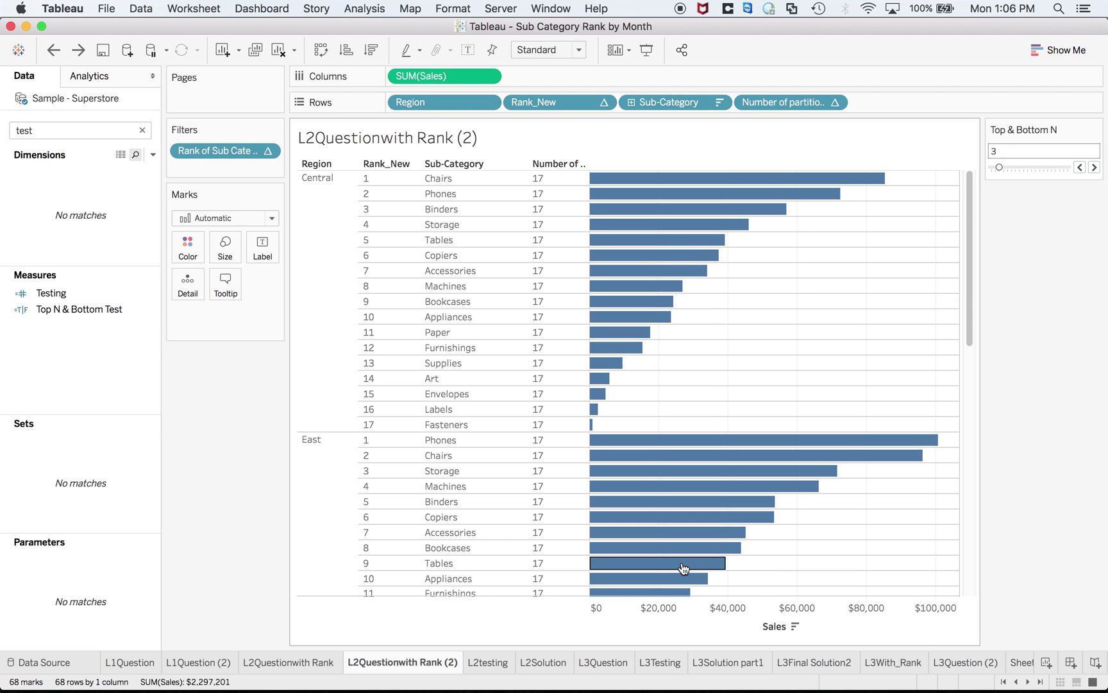
Reopen the Top N & Bottom Test formula and select the 'and' joining its conditions.
{"action": "left_click", "coordinate": [99, 311]}
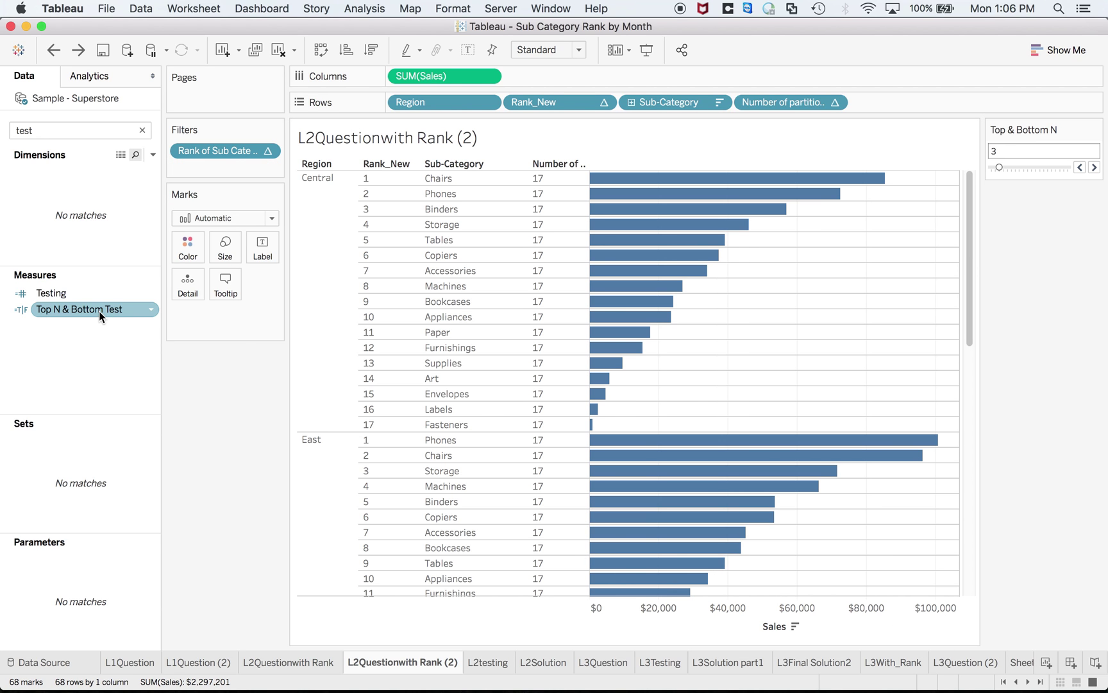
{"action": "right_click", "coordinate": [98, 311]}
{"action": "left_click", "coordinate": [143, 384]}
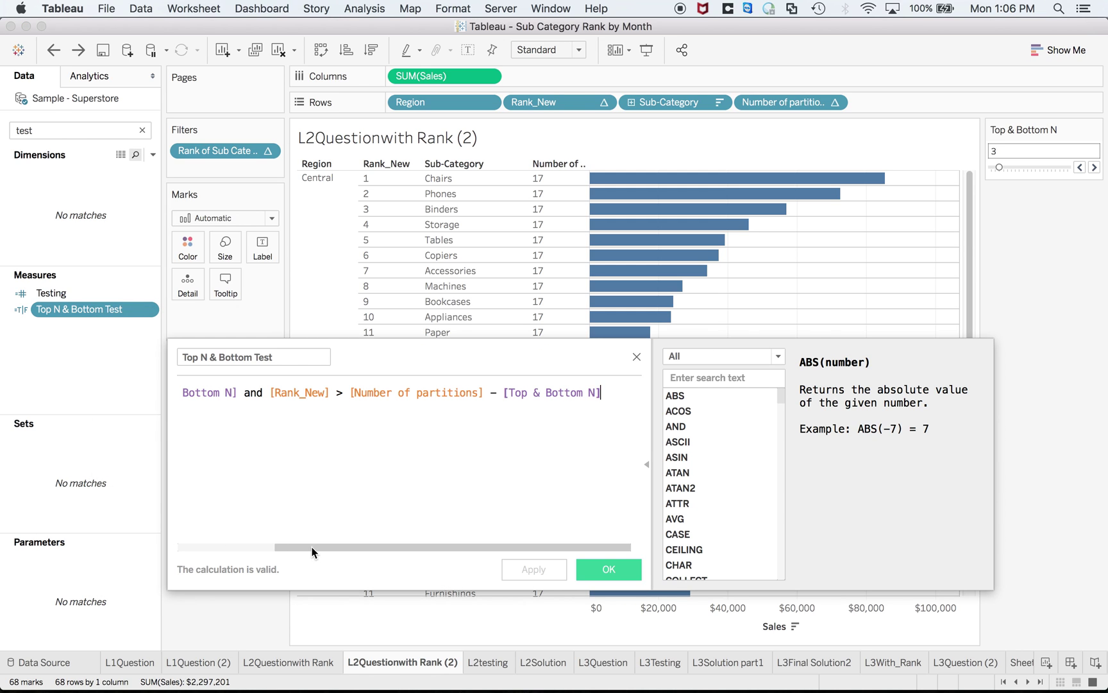
{"action": "left_click_drag", "start_coordinate": [312, 547], "coordinate": [193, 547]}
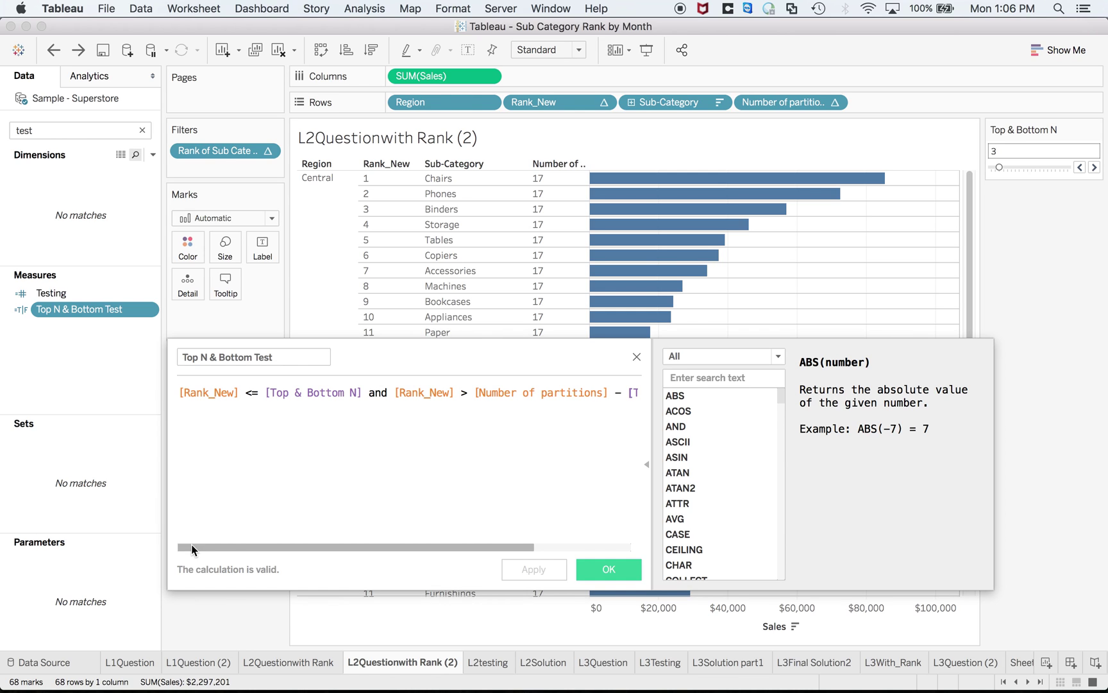
{"action": "left_click_drag", "start_coordinate": [191, 544], "coordinate": [324, 551]}
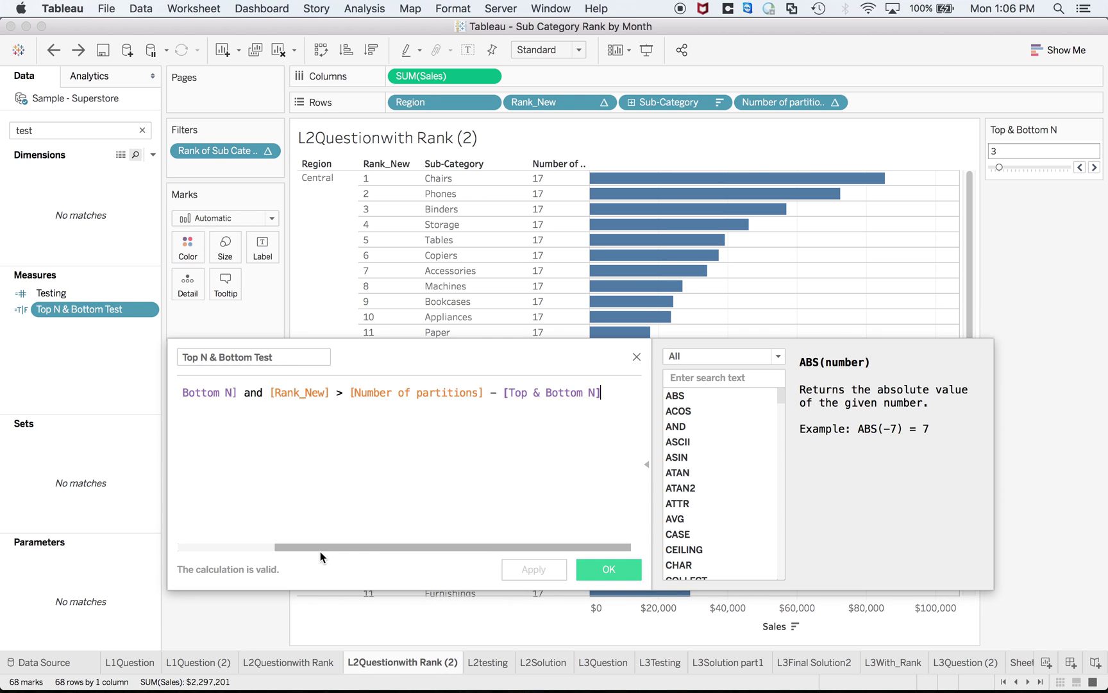
{"action": "mouse_move", "coordinate": [320, 551]}
{"action": "left_mouse_down"}
{"action": "mouse_move", "coordinate": [196, 554]}
{"action": "mouse_move", "coordinate": [331, 557]}
{"action": "left_mouse_up"}
{"action": "left_click_drag", "start_coordinate": [332, 557], "coordinate": [162, 546]}
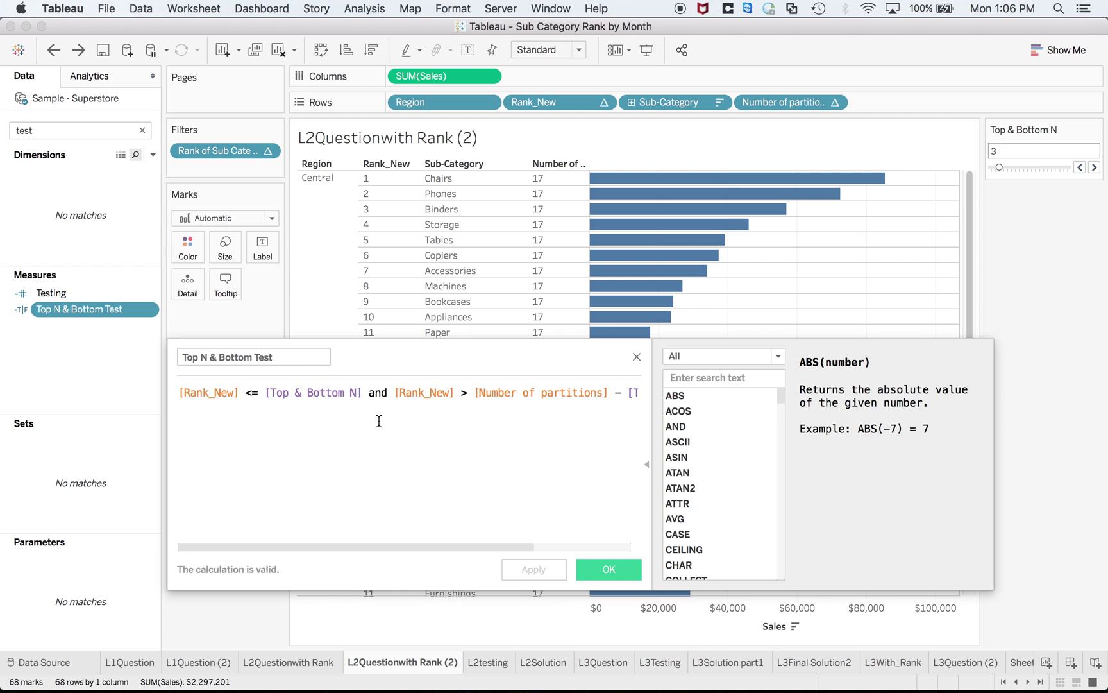
{"action": "double_click", "coordinate": [378, 392]}
Replace 'and' with 'or' in the formula and save the calculation.
{"action": "type", "text": "or"}
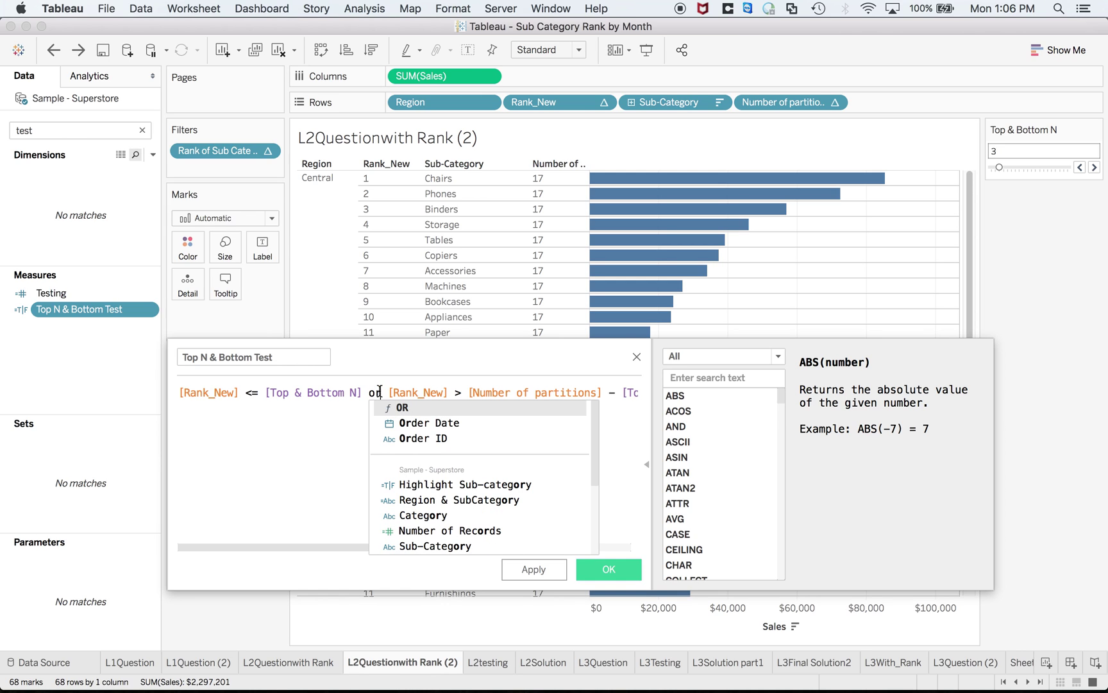
{"action": "left_click", "coordinate": [615, 570]}
{"action": "left_click", "coordinate": [615, 570]}
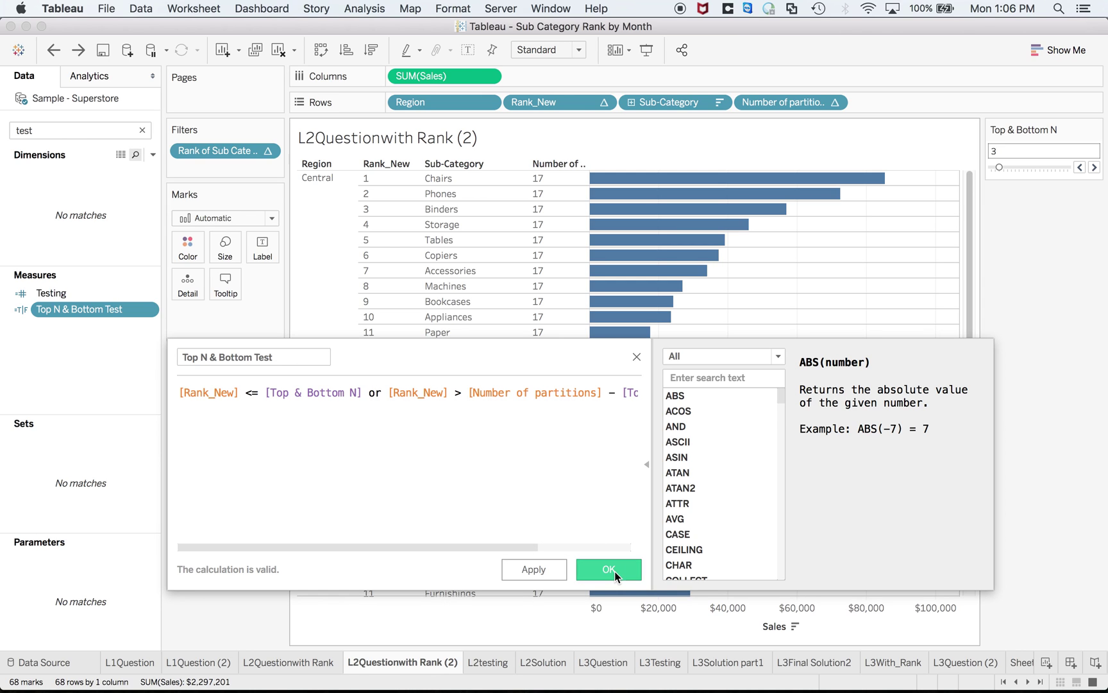
Filter the view to Top N & Bottom Test = True.
{"action": "left_click_drag", "start_coordinate": [94, 312], "coordinate": [197, 164]}
{"action": "left_click", "coordinate": [411, 241]}
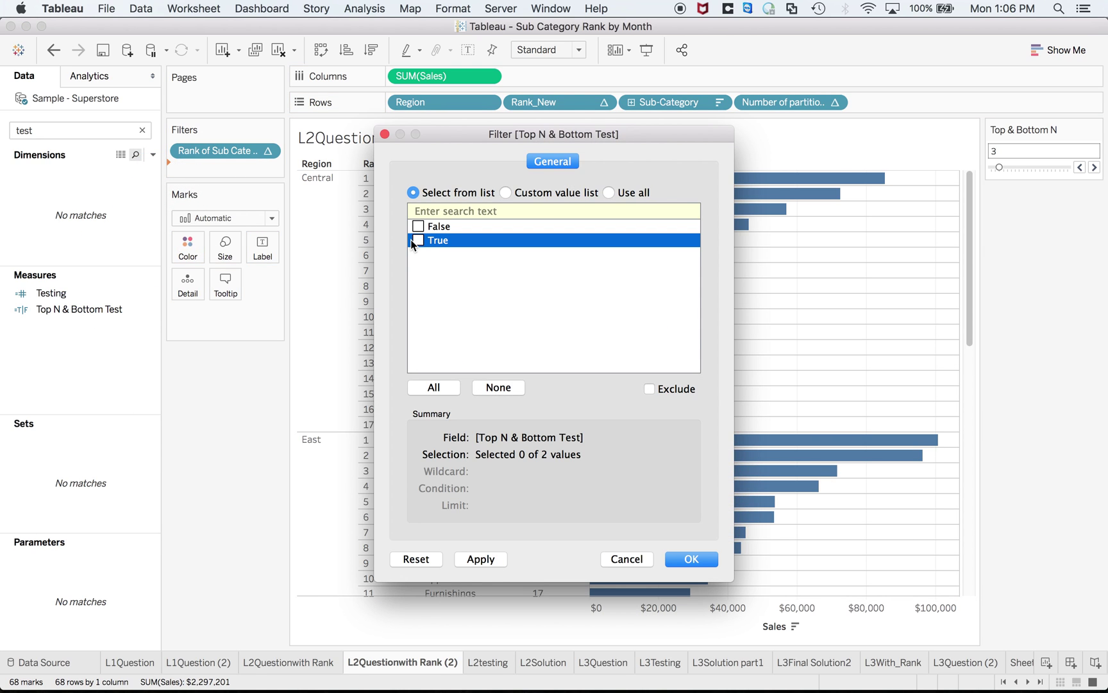
{"action": "left_click", "coordinate": [417, 241]}
{"action": "left_click", "coordinate": [702, 559]}
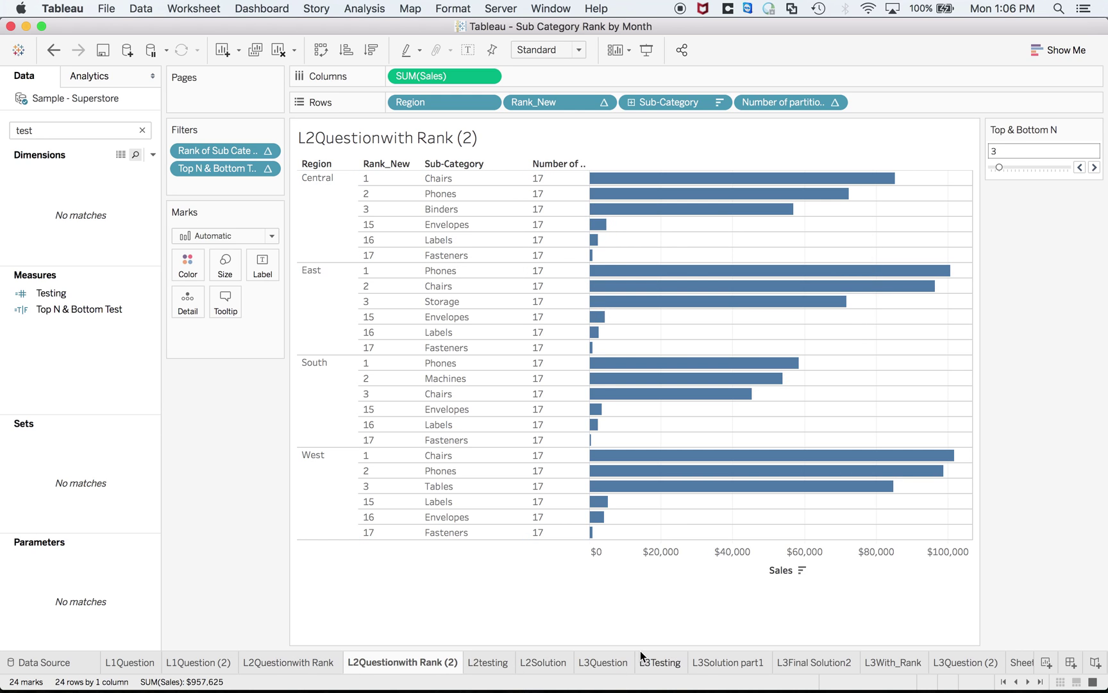
View the L3Solution part1 and L3Final Solution2 sheets, highlighting Chairs in orange.
{"action": "mouse_move", "coordinate": [663, 660]}
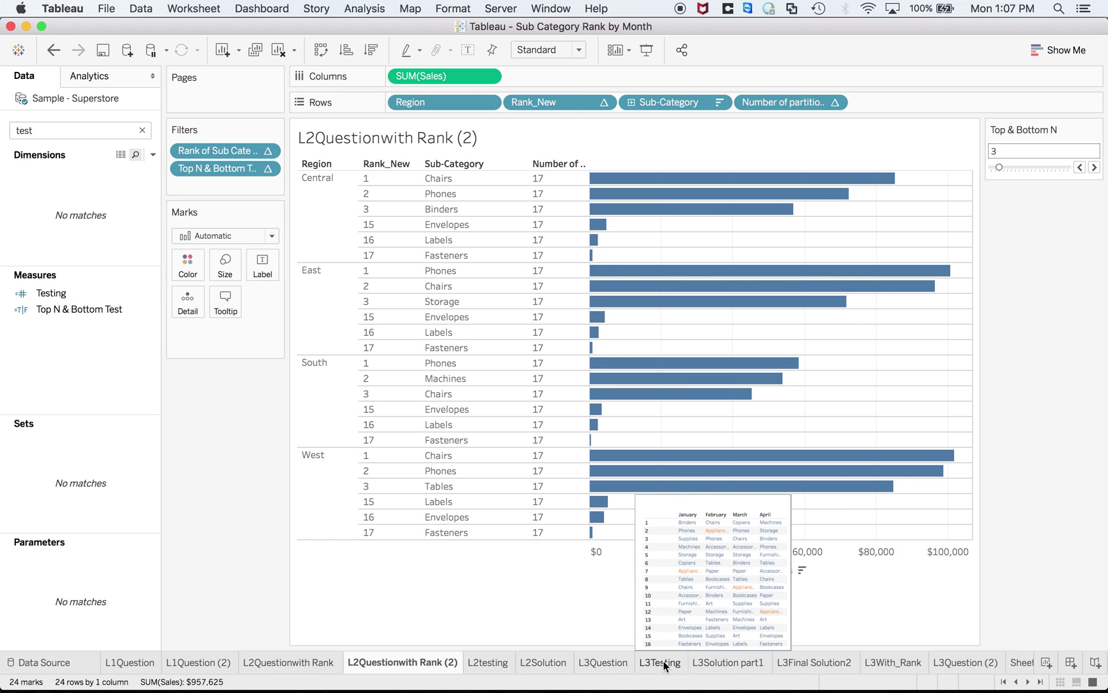
{"action": "left_click", "coordinate": [745, 661]}
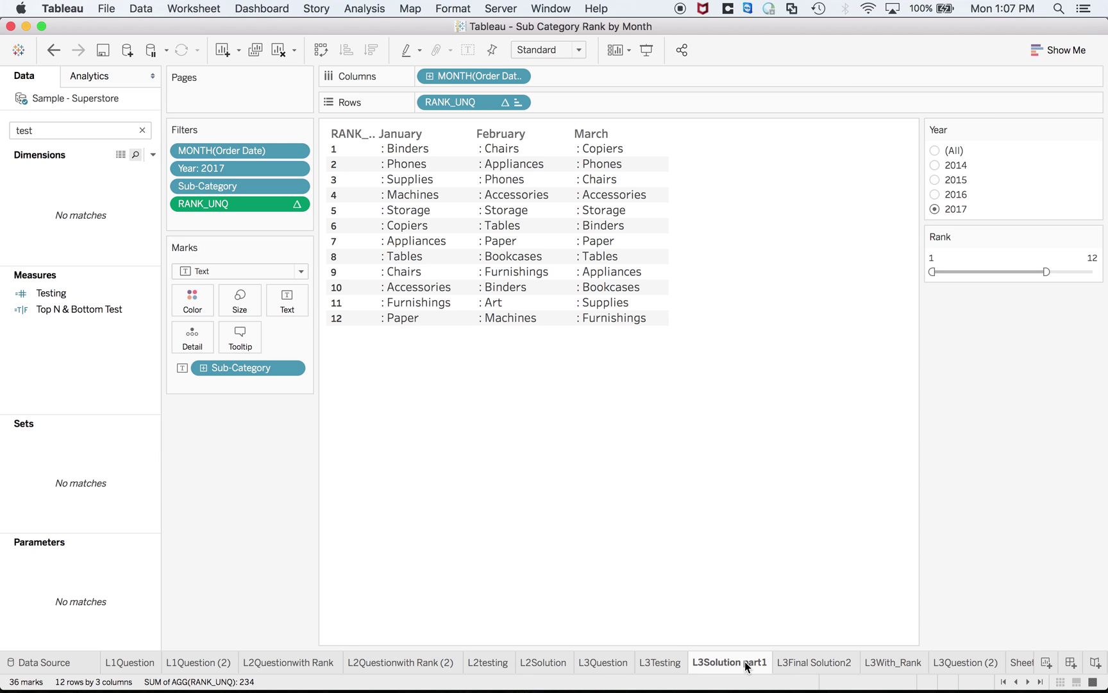
{"action": "left_click", "coordinate": [797, 663]}
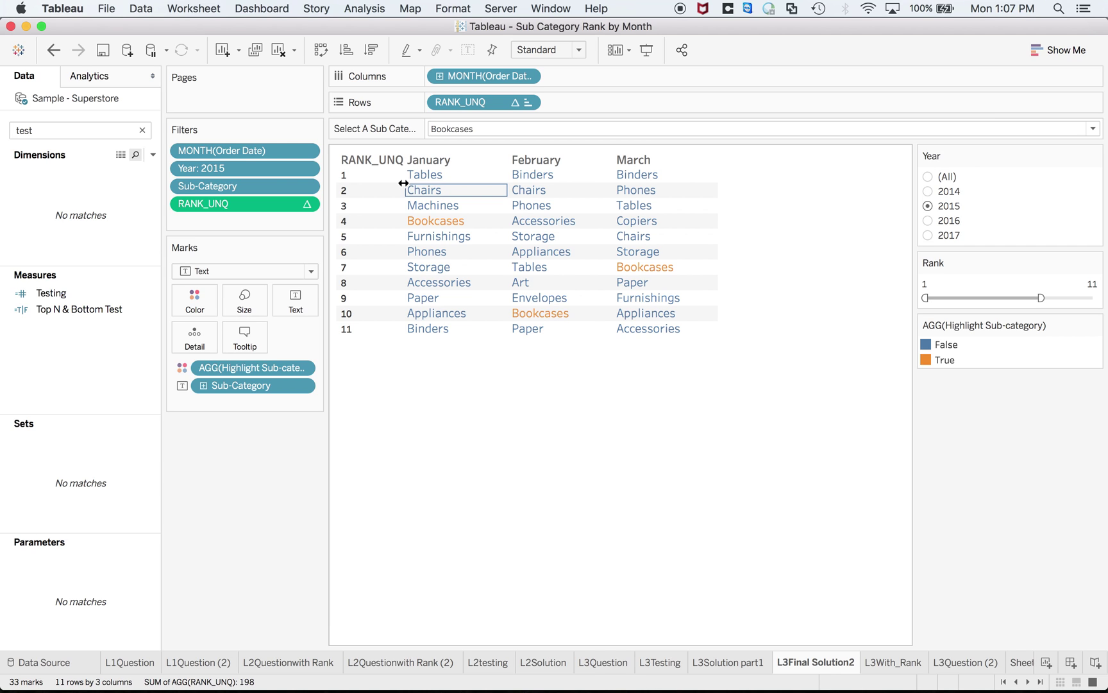
{"action": "left_click", "coordinate": [478, 130]}
{"action": "left_click", "coordinate": [467, 222]}
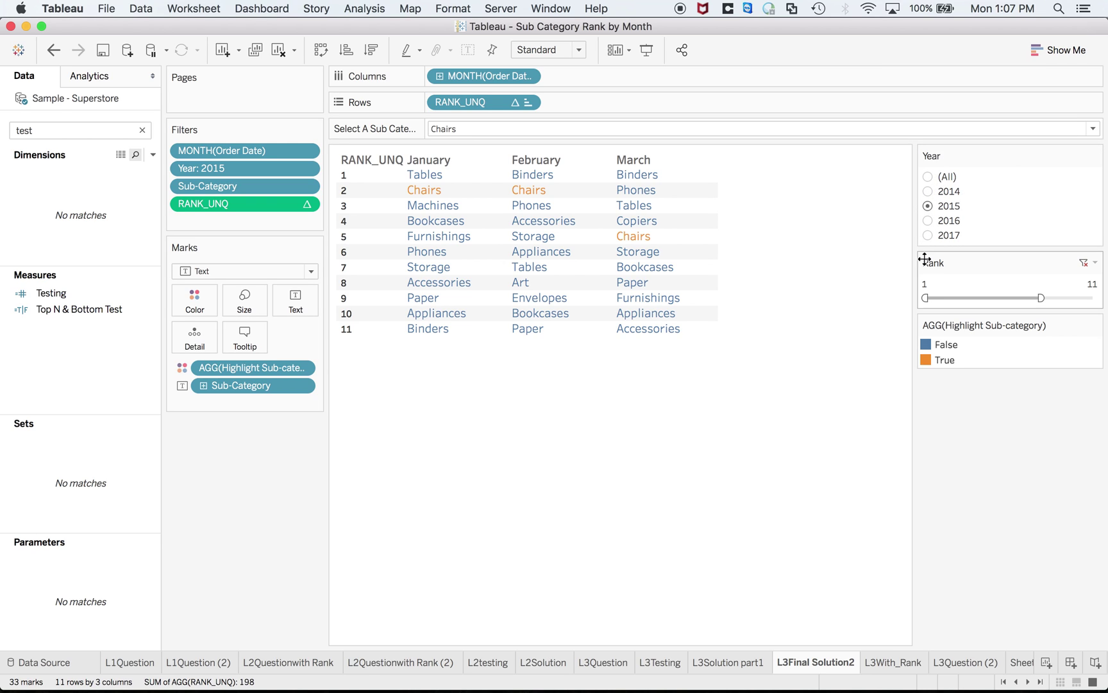
Switch the highlighted sub-category to Fasteners, then return to the L3Question sheet.
{"action": "left_click", "coordinate": [536, 134]}
{"action": "left_click", "coordinate": [493, 265]}
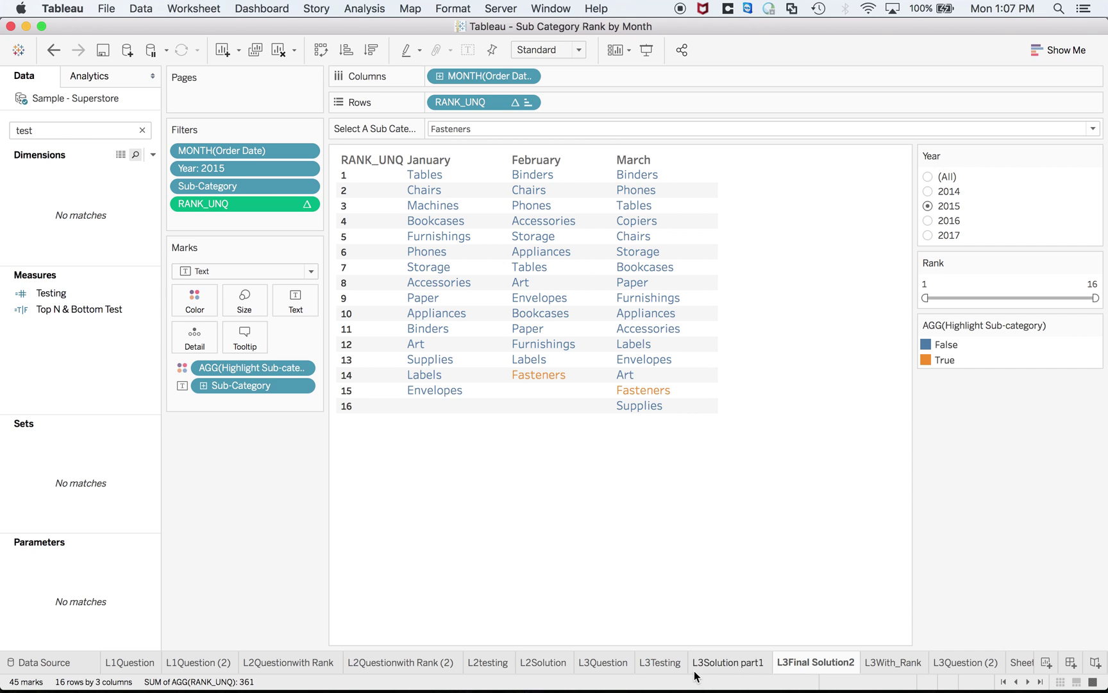
{"action": "left_click", "coordinate": [606, 663]}
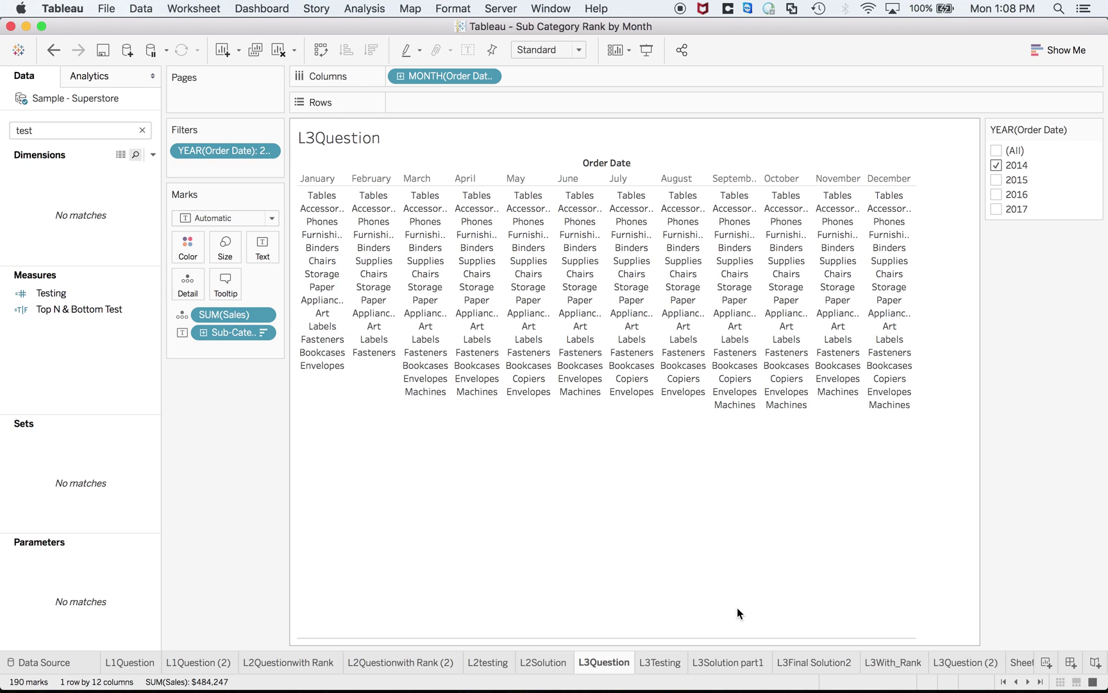
Show the L3Final Solution2 rankings for 2014, then return to L3Question.
{"action": "left_click", "coordinate": [792, 667]}
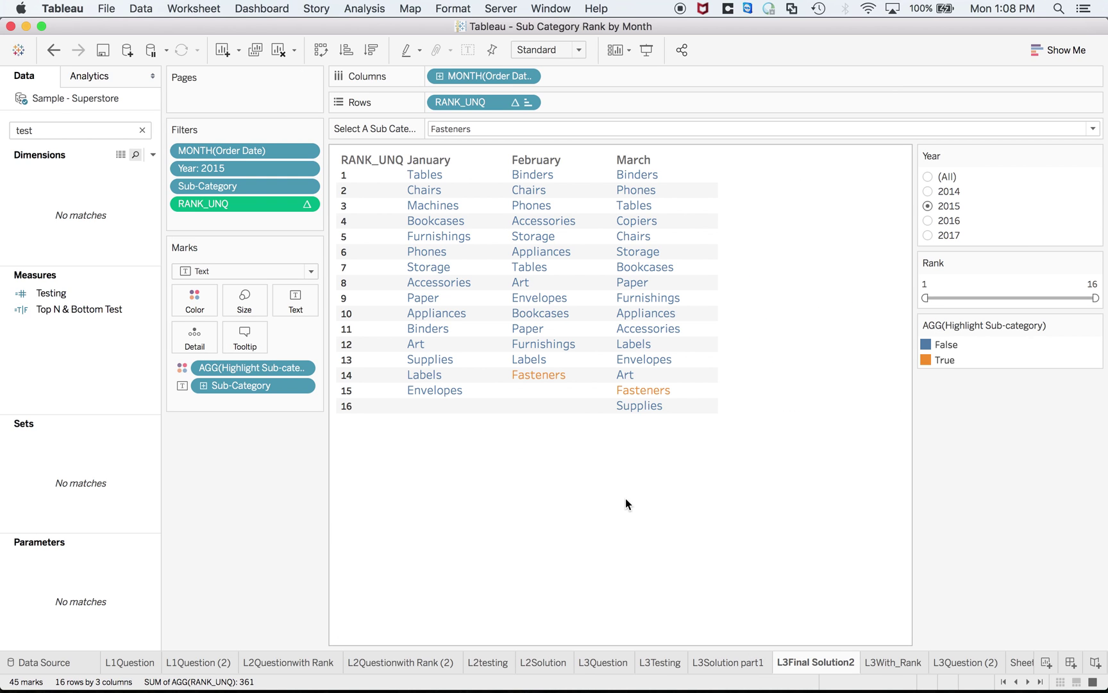
{"action": "left_click", "coordinate": [927, 192]}
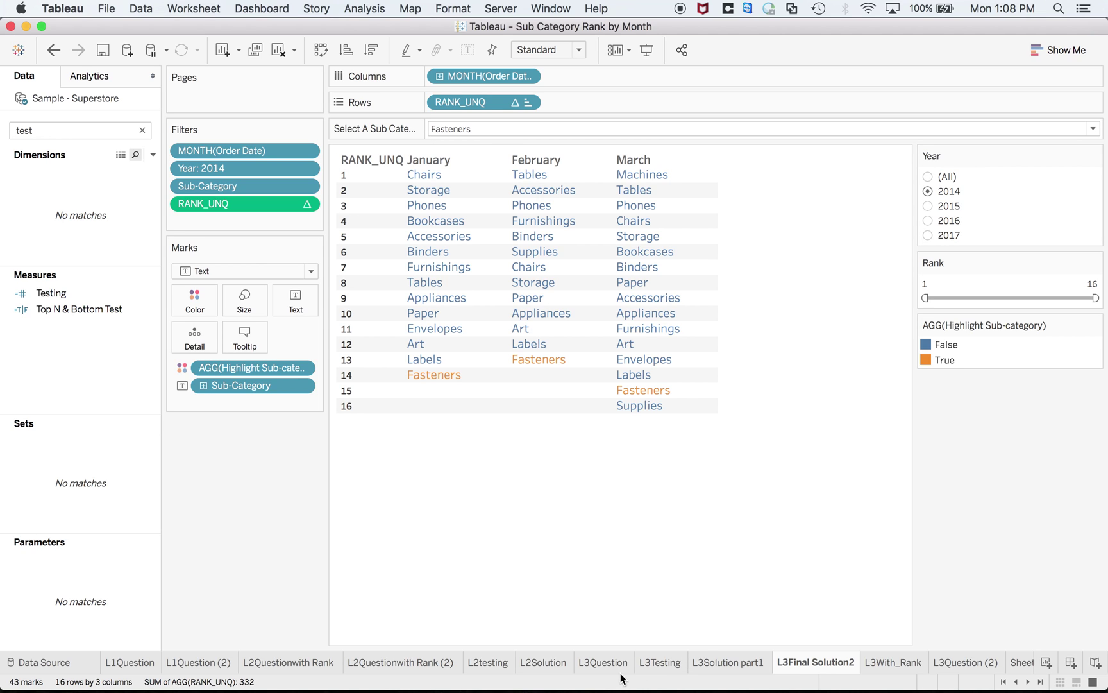
{"action": "left_click", "coordinate": [586, 663]}
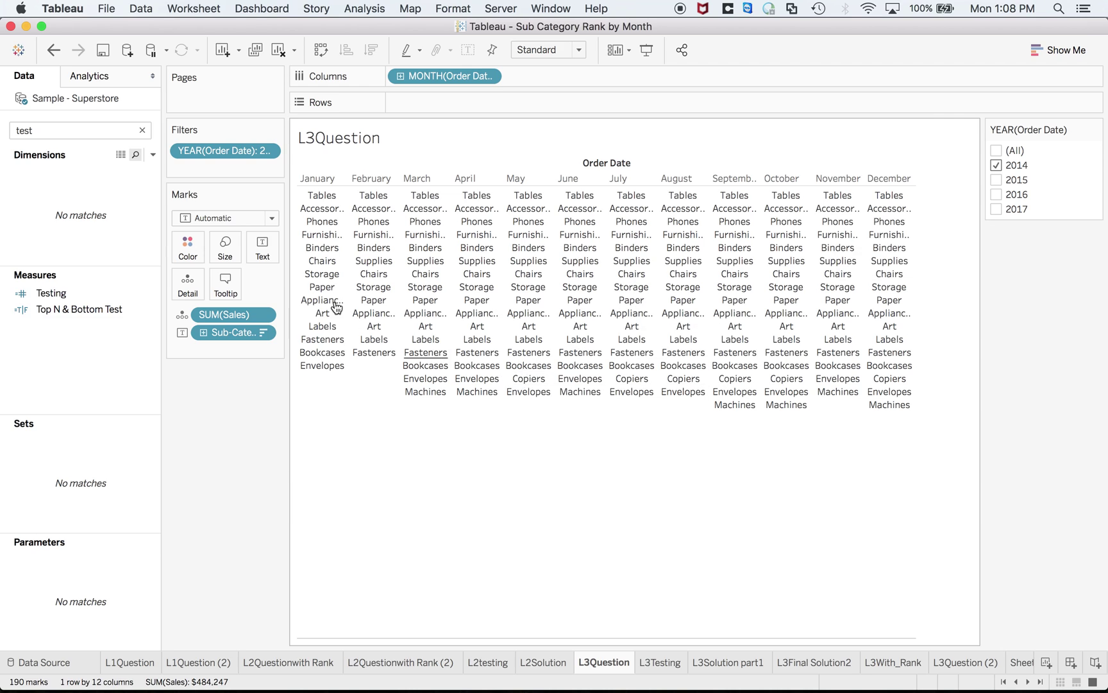
{"action": "mouse_move", "coordinate": [325, 293]}
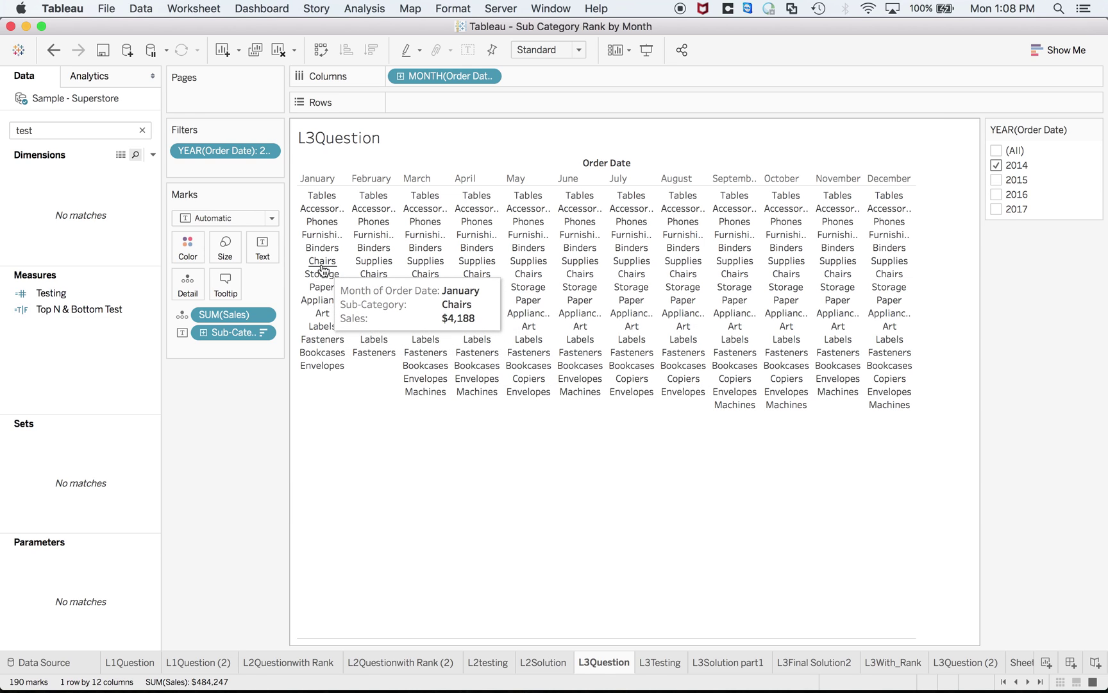
{"action": "left_click", "coordinate": [814, 663]}
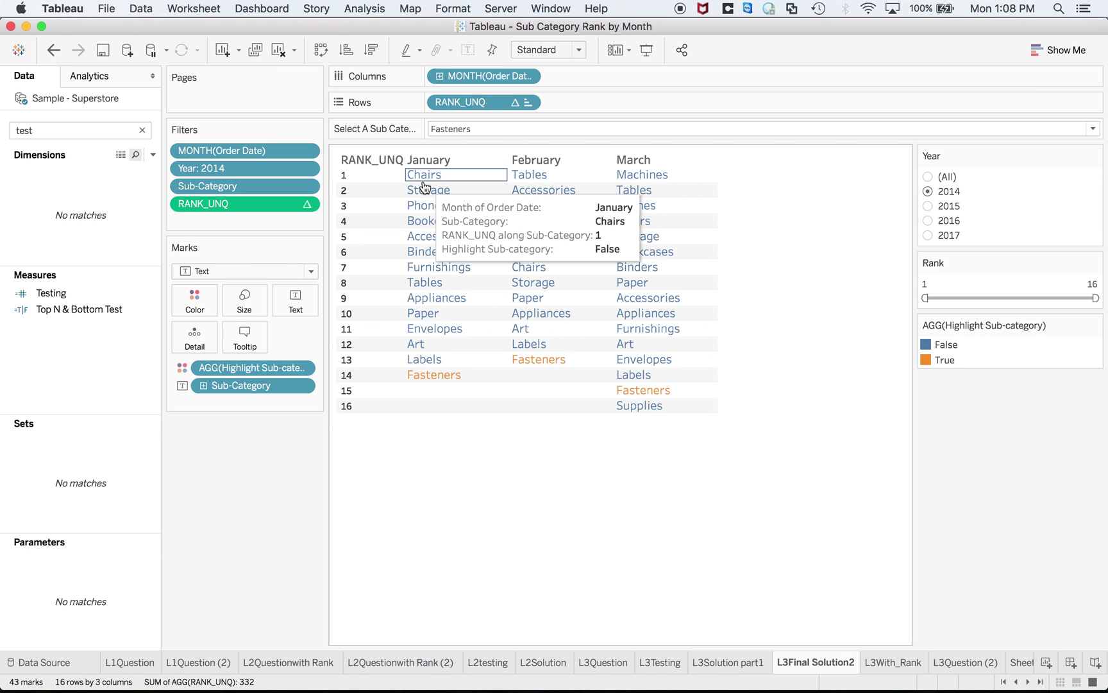
{"action": "left_click", "coordinate": [601, 662]}
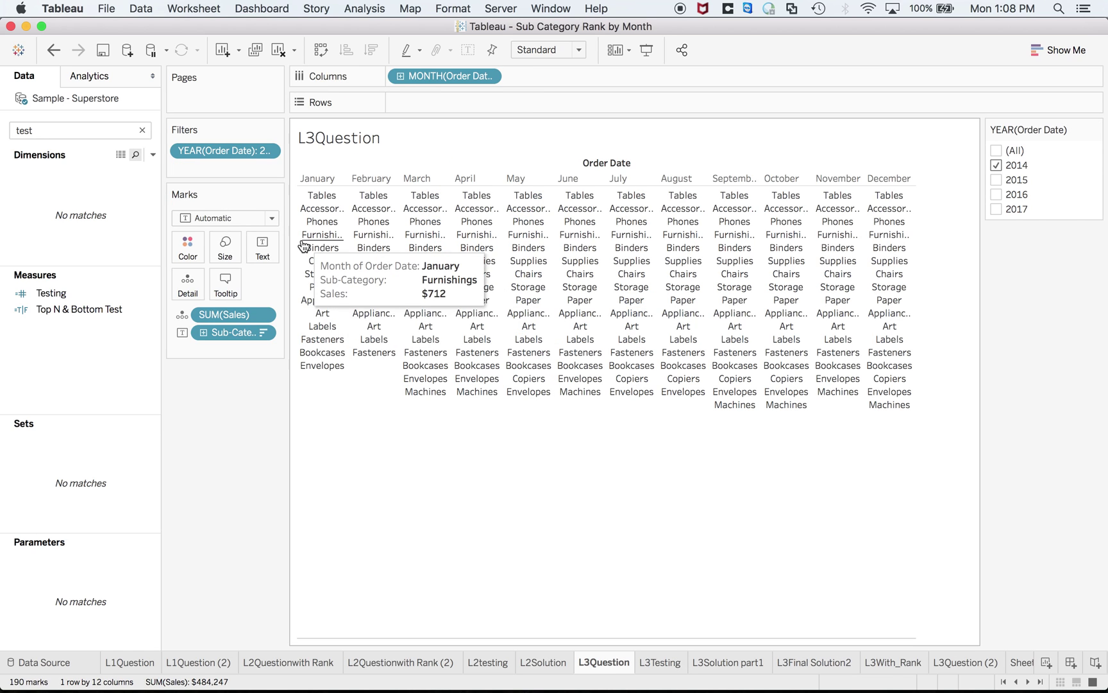
Filter the Data pane to rank fields by searching 'ran'.
{"action": "left_click", "coordinate": [24, 131]}
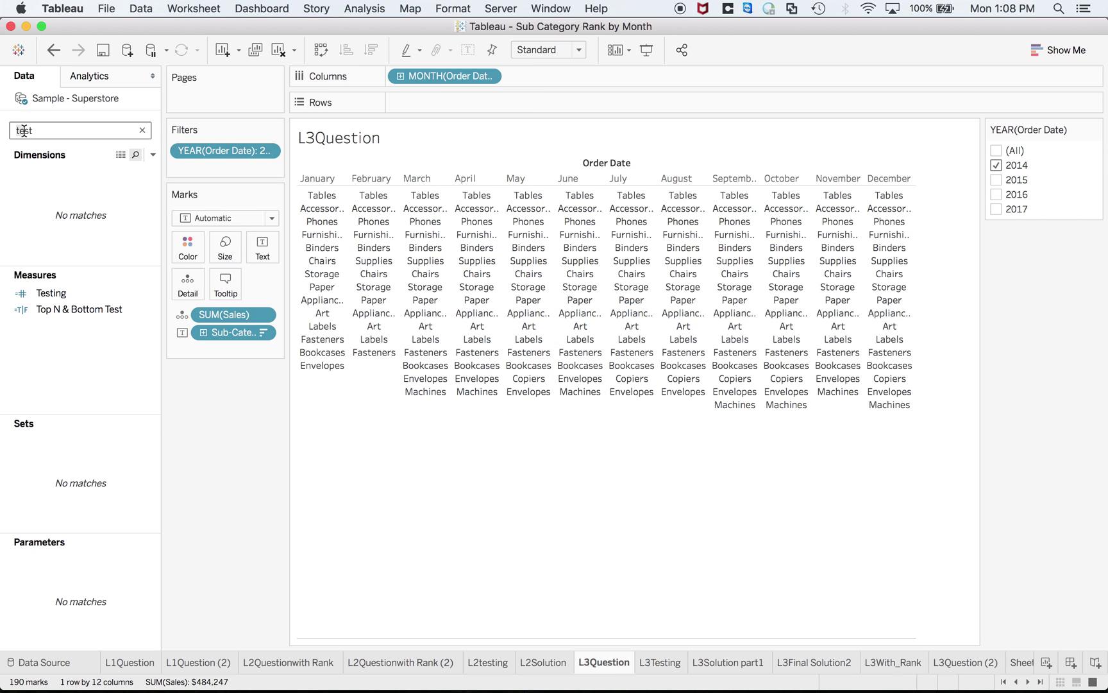
{"action": "key", "text": "BackSpace"}
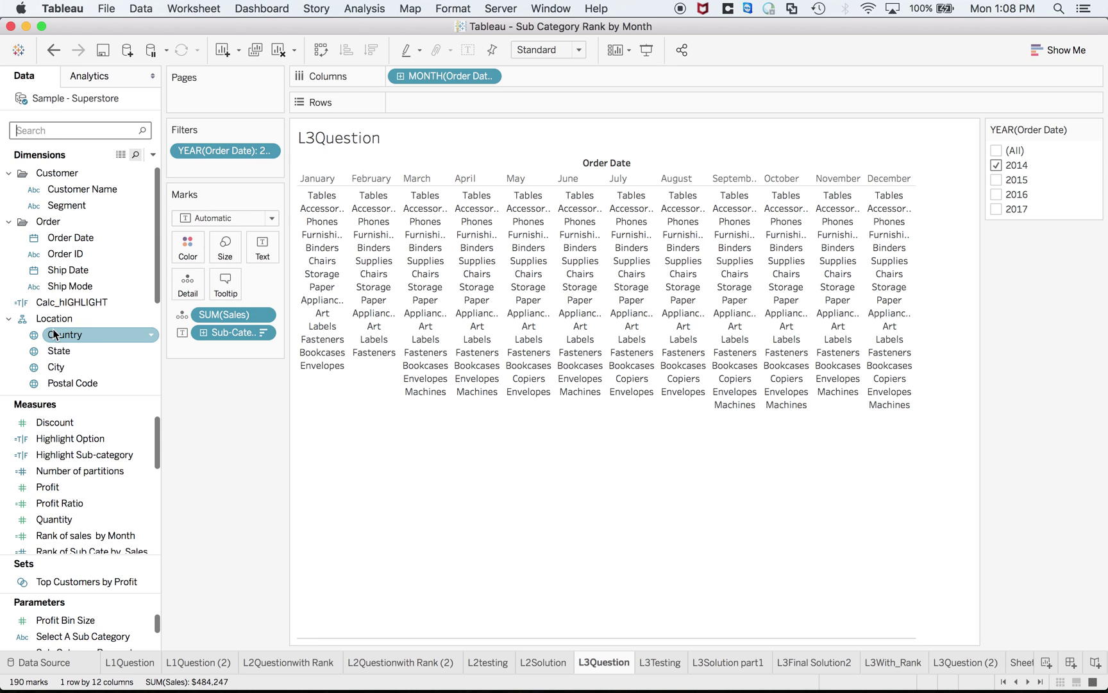
{"action": "type", "text": "rank"}
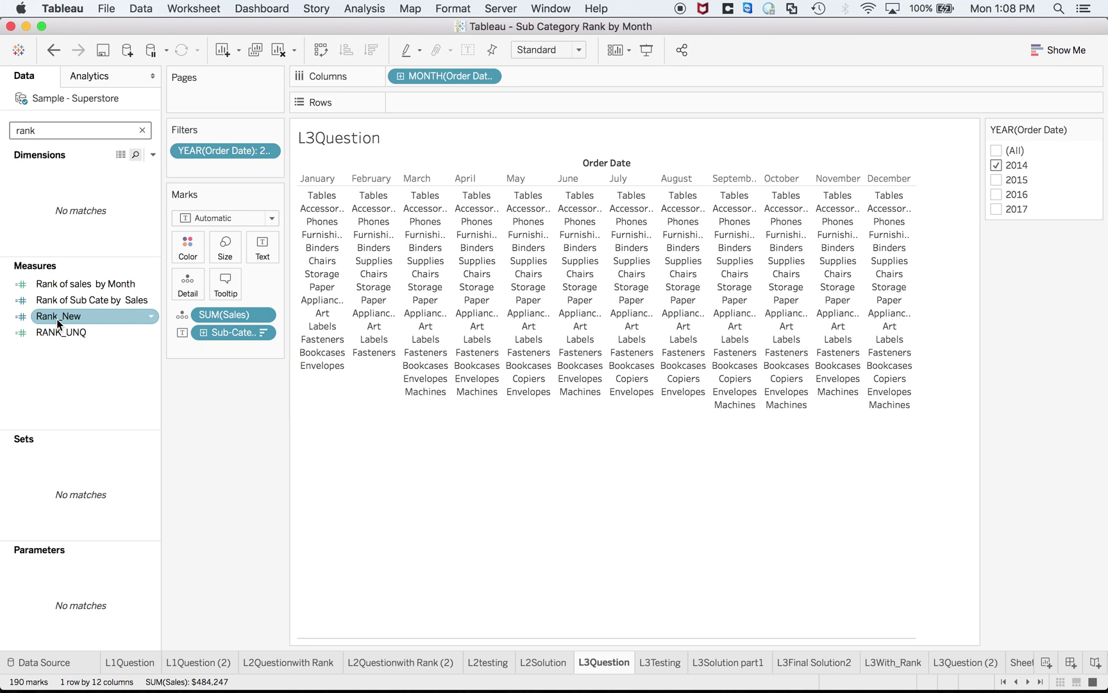
Put Rank_New on Rows, computed along Sub-Category only instead of Month of Order Date.
{"action": "left_click_drag", "start_coordinate": [58, 323], "coordinate": [410, 106]}
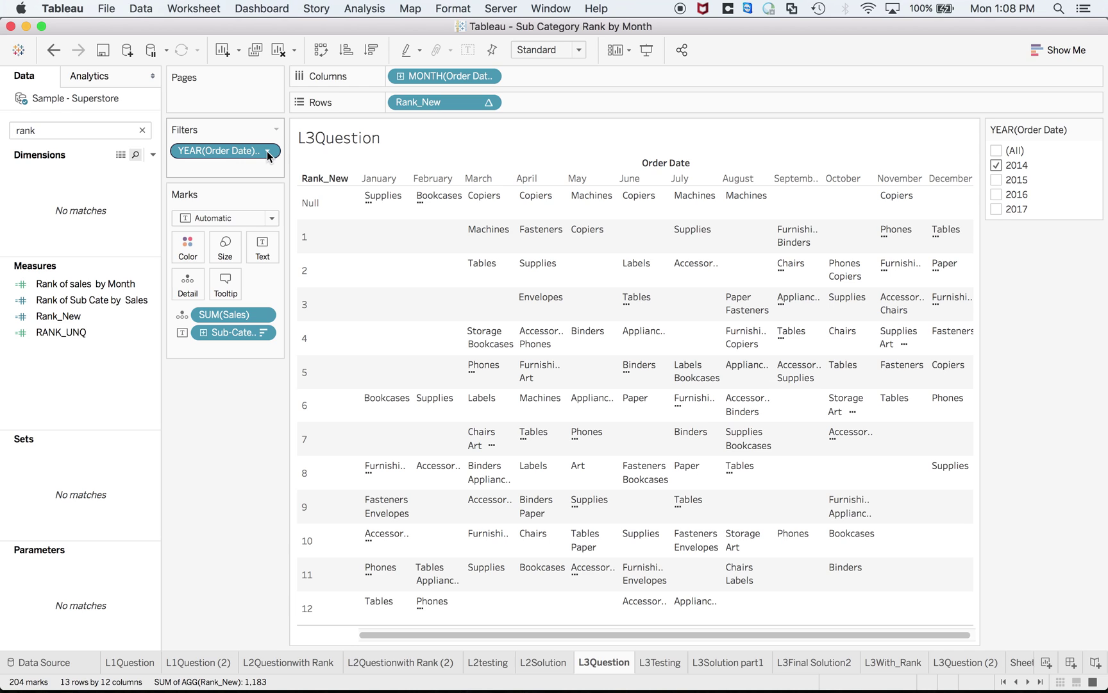
{"action": "left_click", "coordinate": [489, 104]}
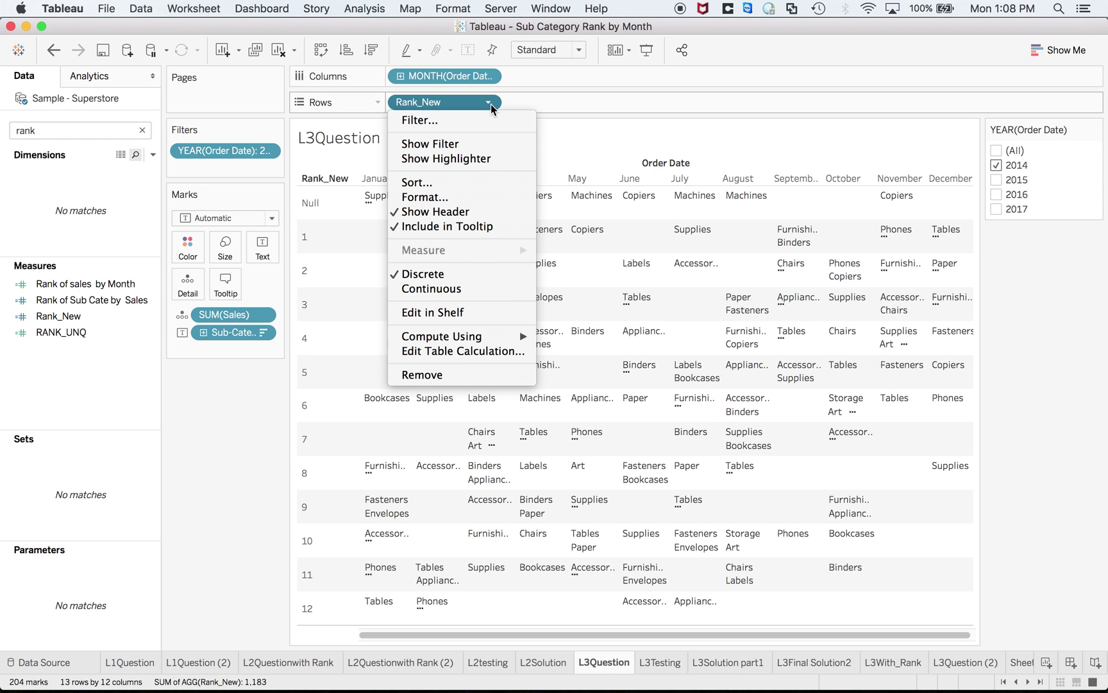
{"action": "left_click", "coordinate": [458, 350]}
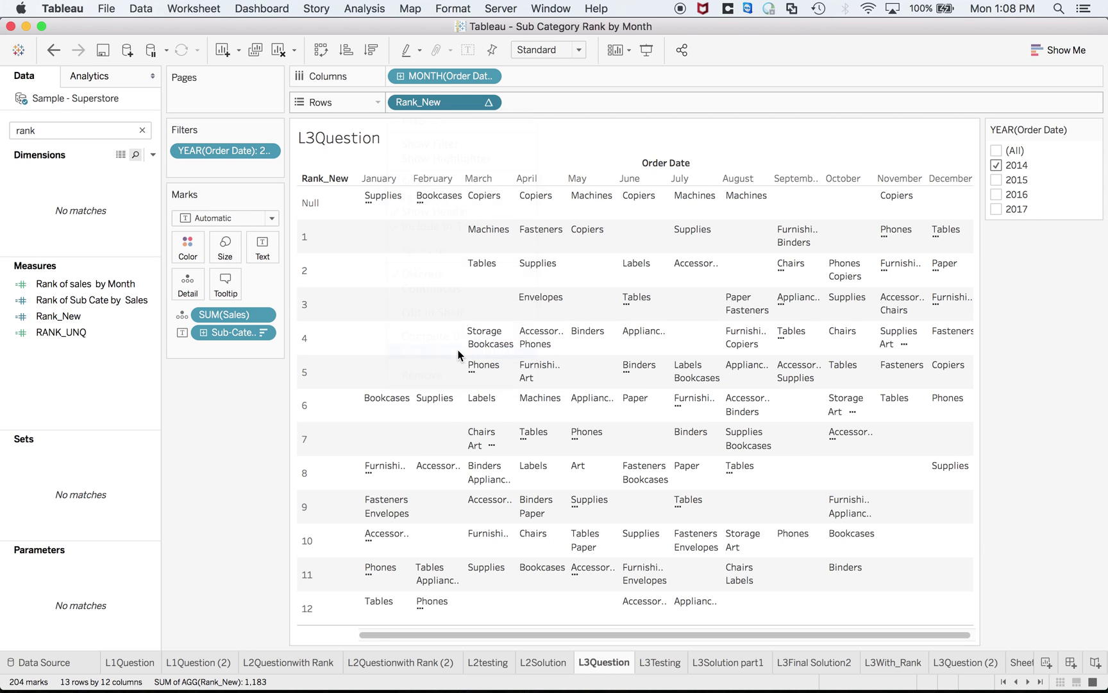
{"action": "left_click_drag", "start_coordinate": [886, 271], "coordinate": [850, 140]}
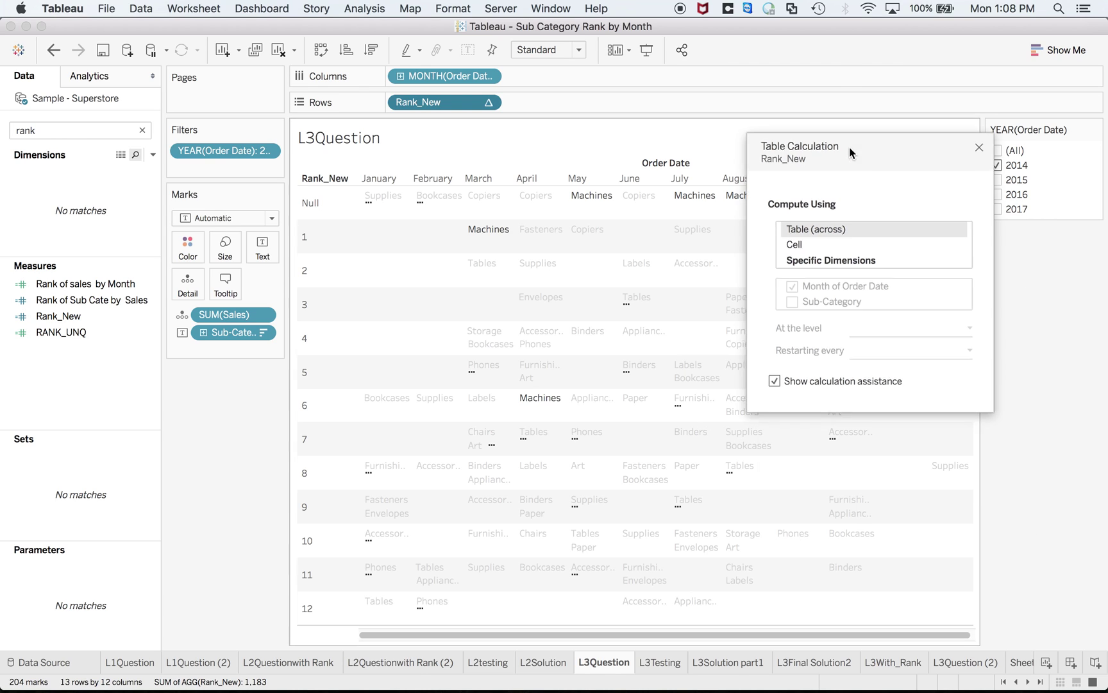
{"action": "left_click", "coordinate": [837, 253]}
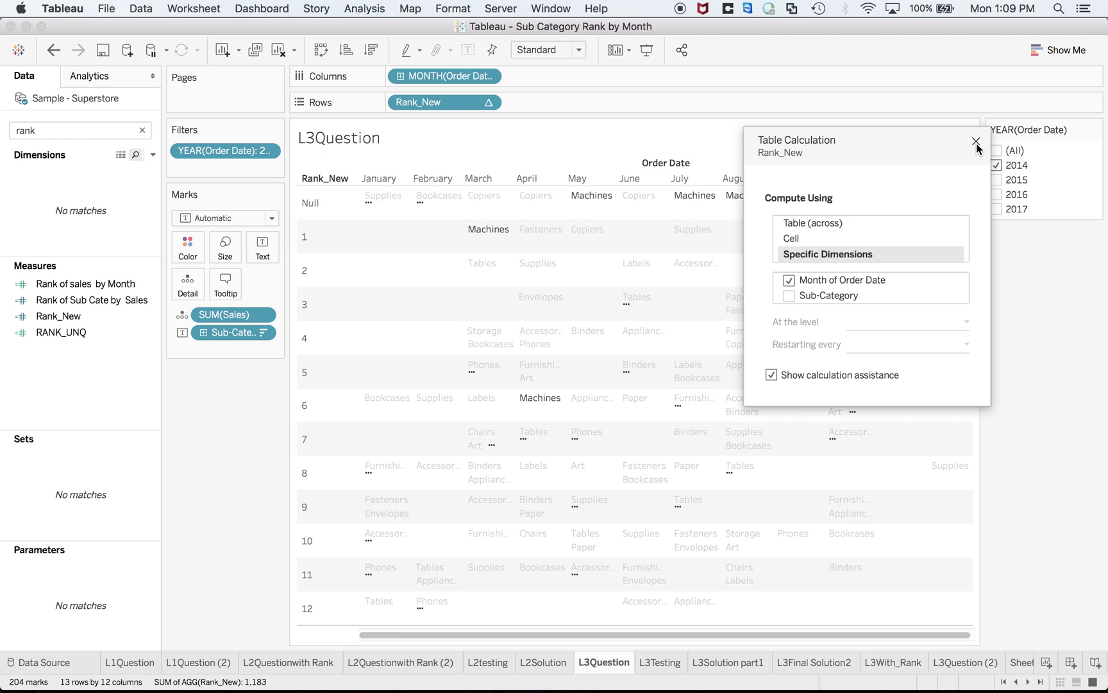
{"action": "left_click", "coordinate": [790, 282]}
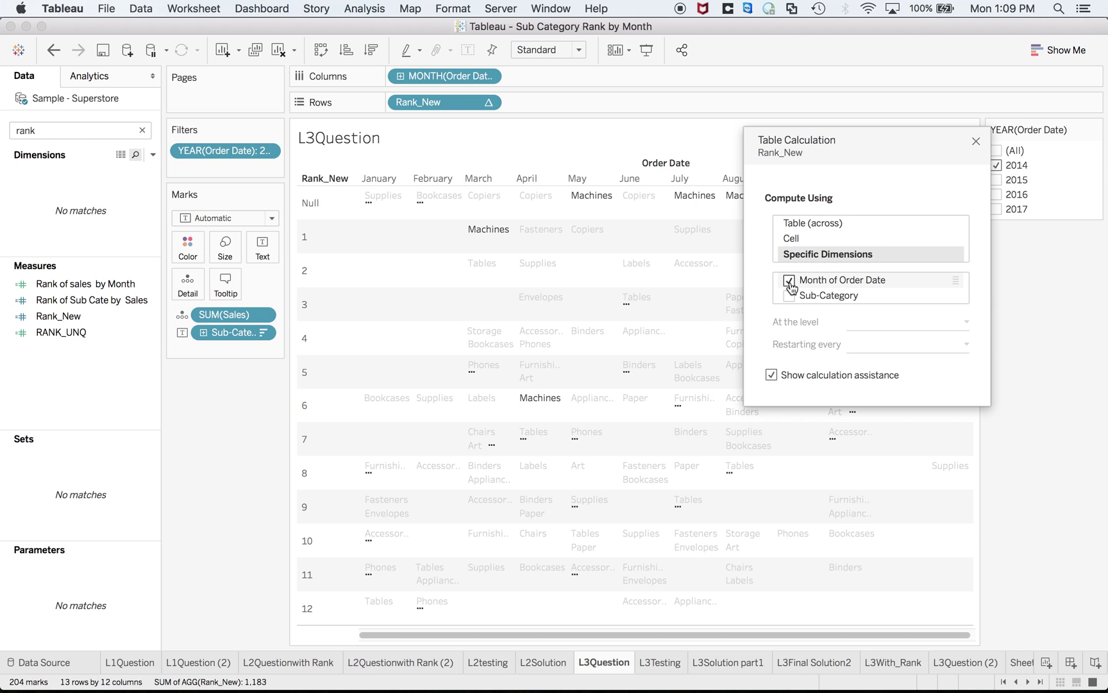
{"action": "left_click", "coordinate": [790, 297]}
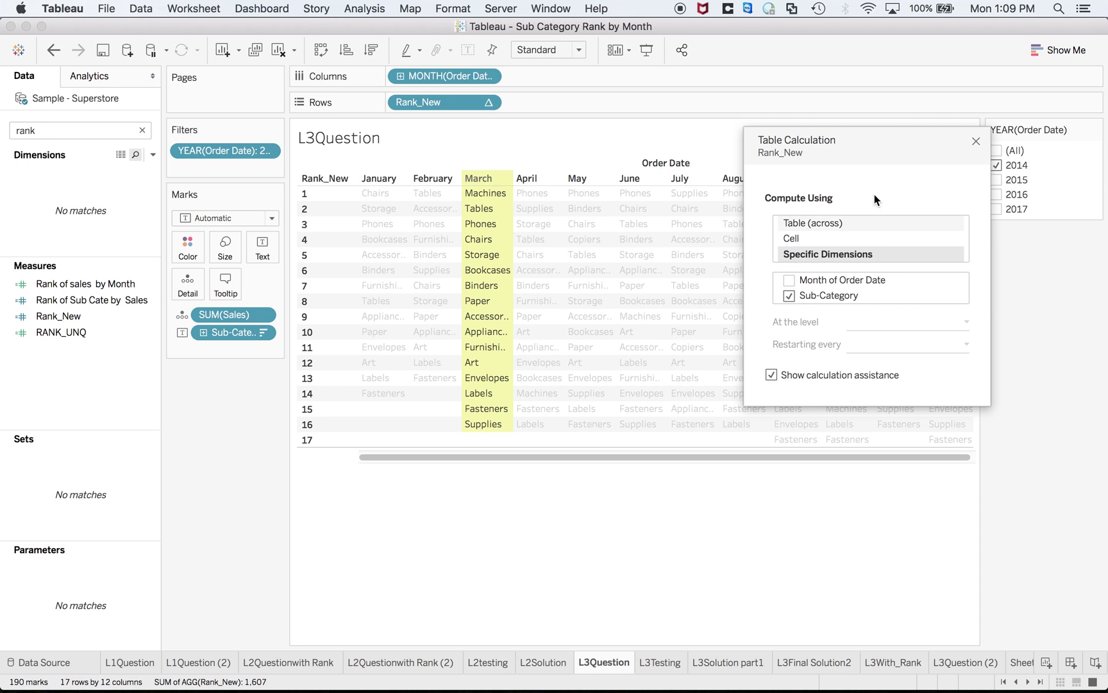
{"action": "left_click", "coordinate": [976, 143]}
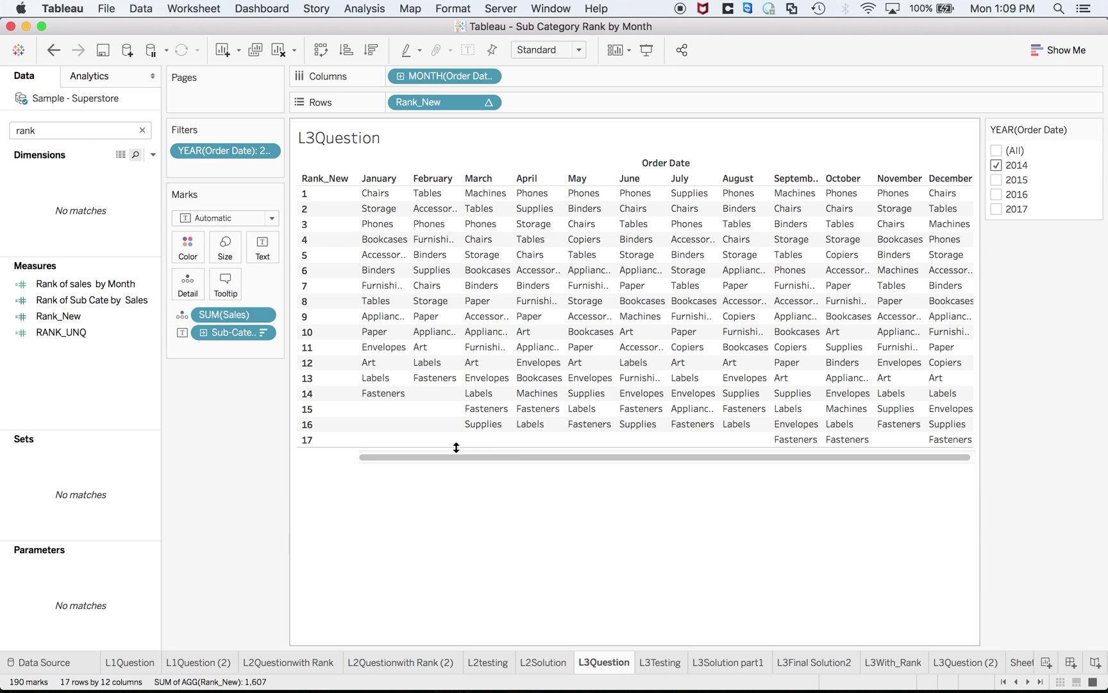
Change the Year filter from 2014 to 2015 and then to 2017.
{"action": "mouse_move", "coordinate": [381, 213]}
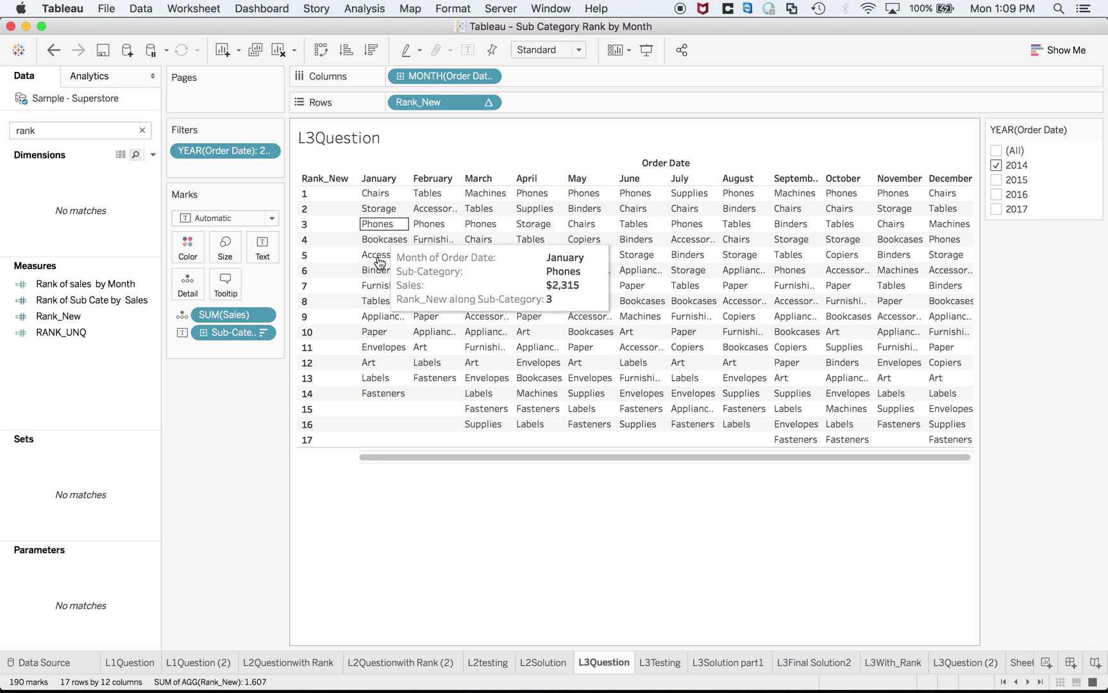
{"action": "mouse_move", "coordinate": [542, 415]}
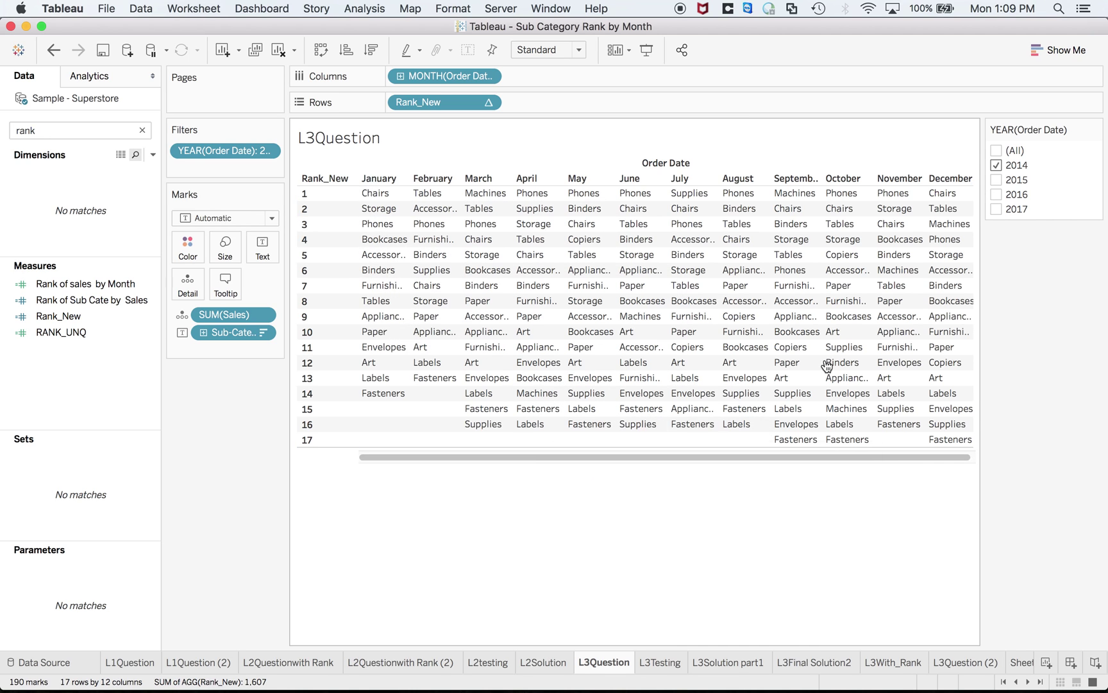
{"action": "left_click", "coordinate": [996, 166]}
{"action": "left_click", "coordinate": [995, 179]}
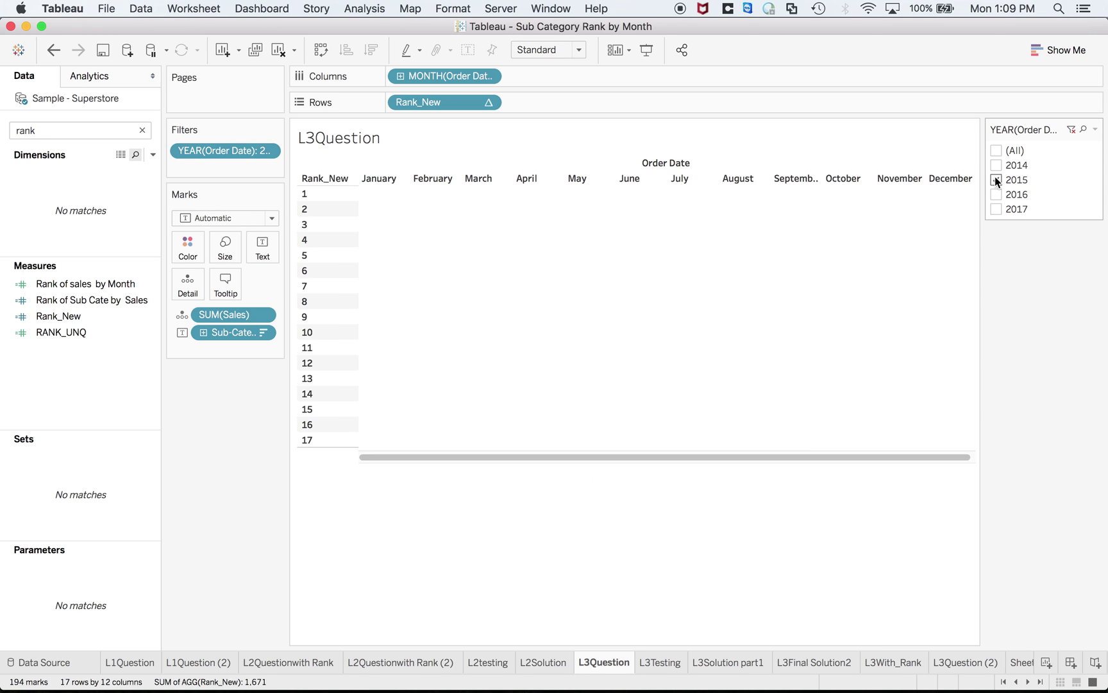
{"action": "left_click", "coordinate": [995, 180]}
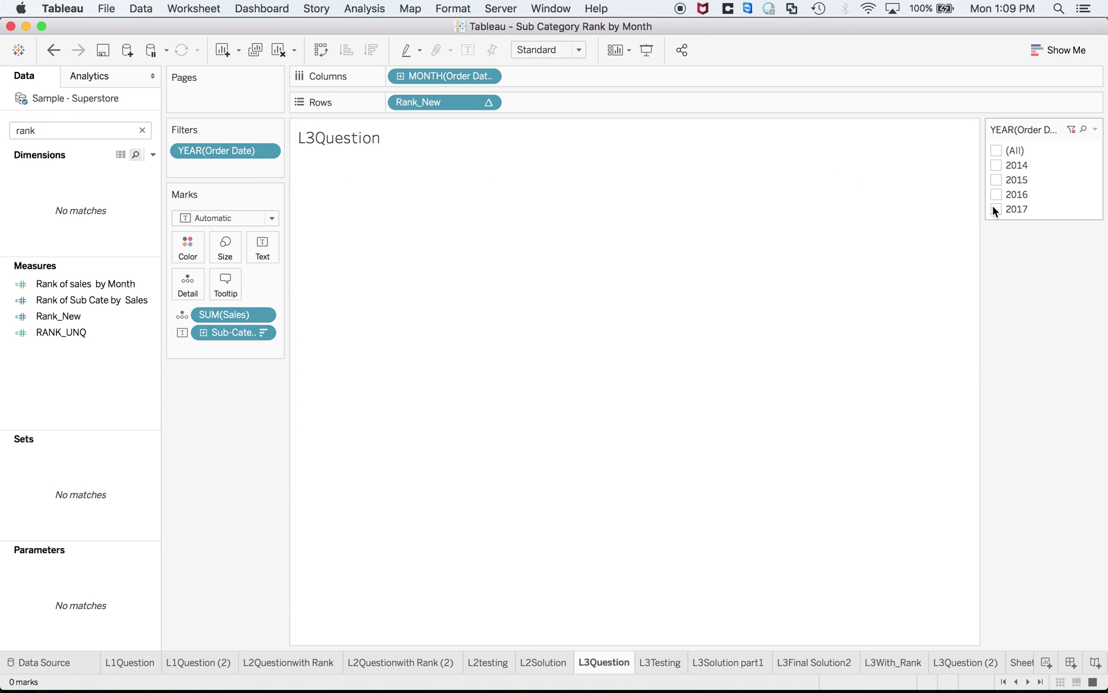
{"action": "left_click", "coordinate": [995, 209]}
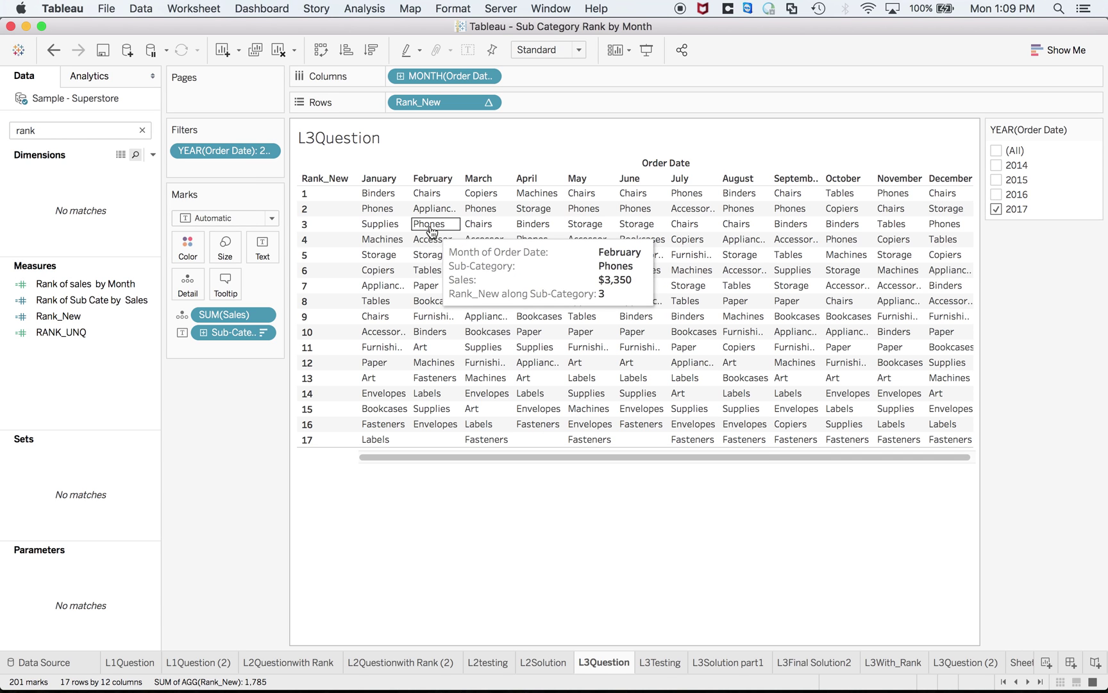
{"action": "mouse_move", "coordinate": [380, 197]}
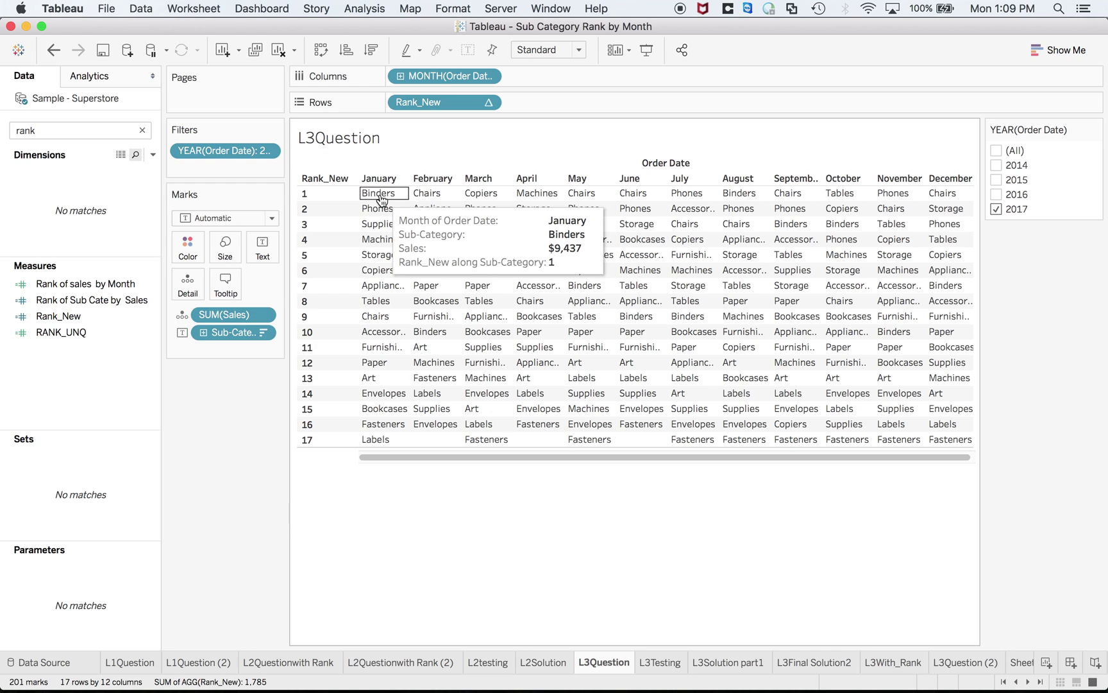
View the L3Final Solution2 reference table for 2017, briefly return to L3Question, then come back.
{"action": "left_click", "coordinate": [816, 661]}
{"action": "left_click", "coordinate": [928, 236]}
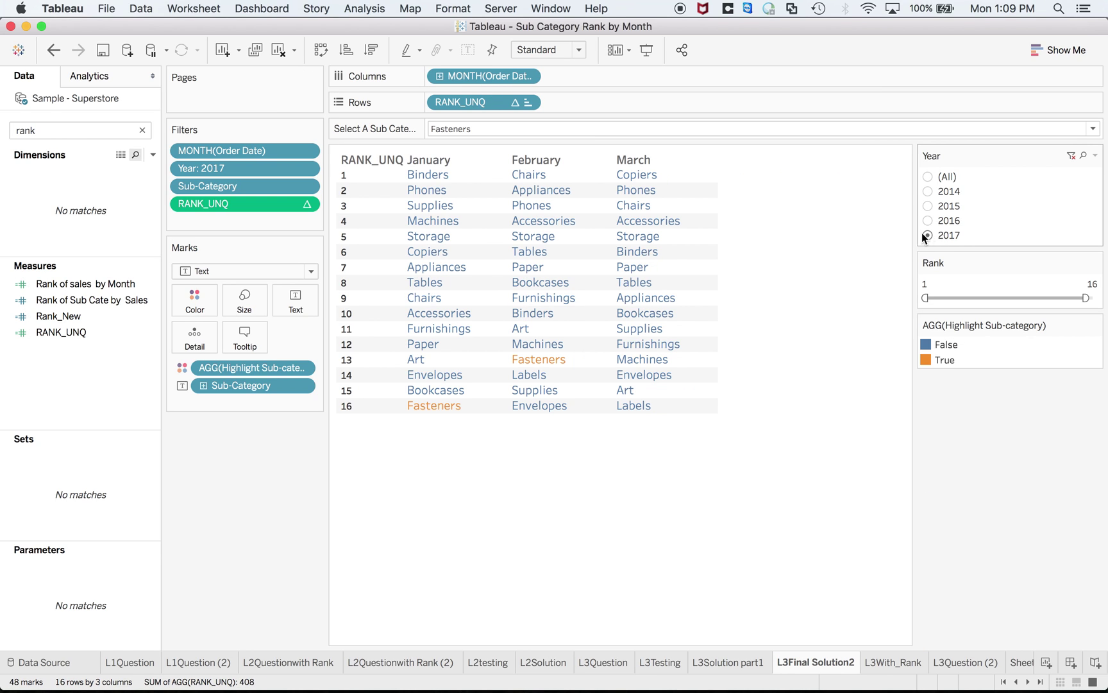
{"action": "mouse_move", "coordinate": [431, 416]}
{"action": "left_click", "coordinate": [584, 667]}
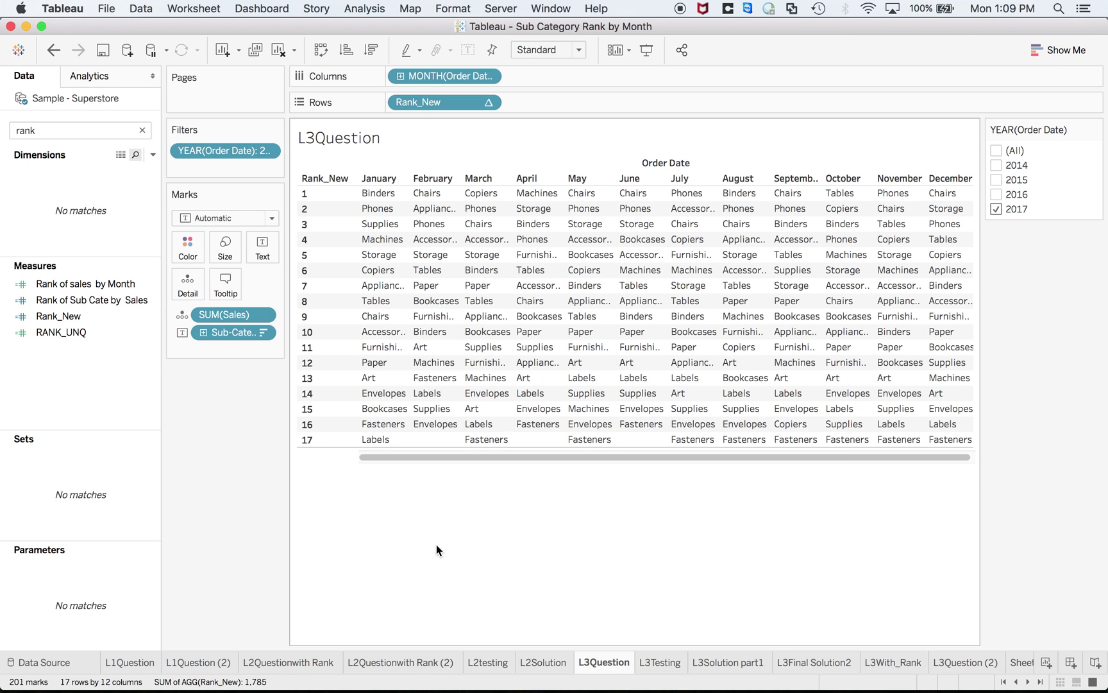
{"action": "left_click", "coordinate": [837, 667]}
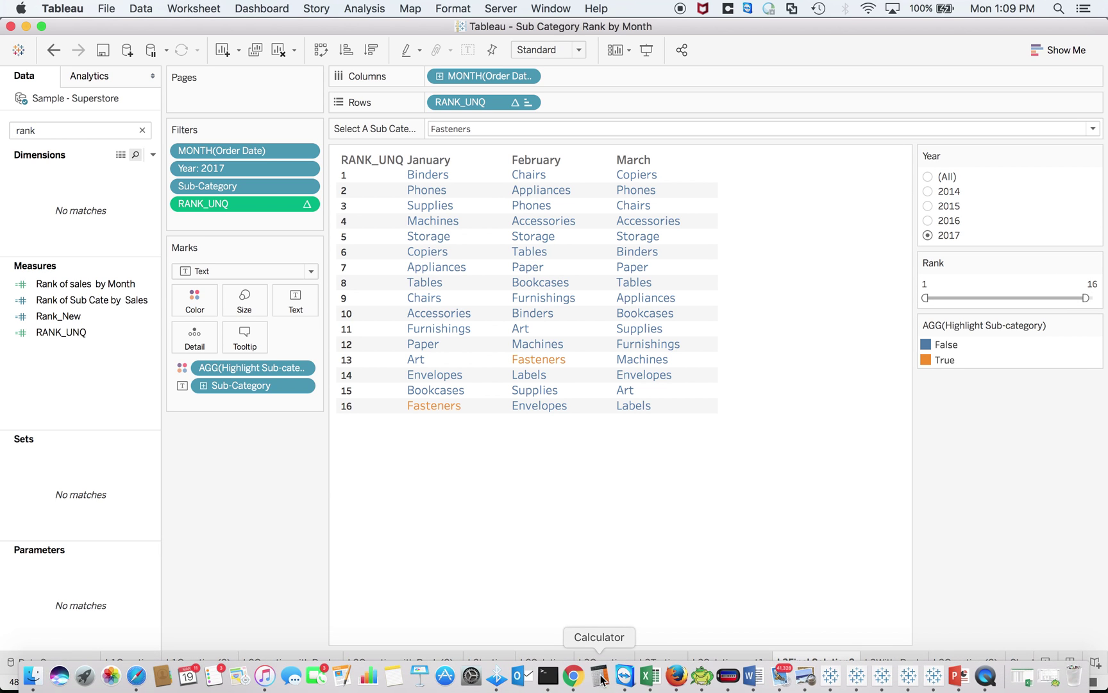
Return to the L3Question sheet and clear the rank search in the Data pane.
{"action": "left_click", "coordinate": [614, 667]}
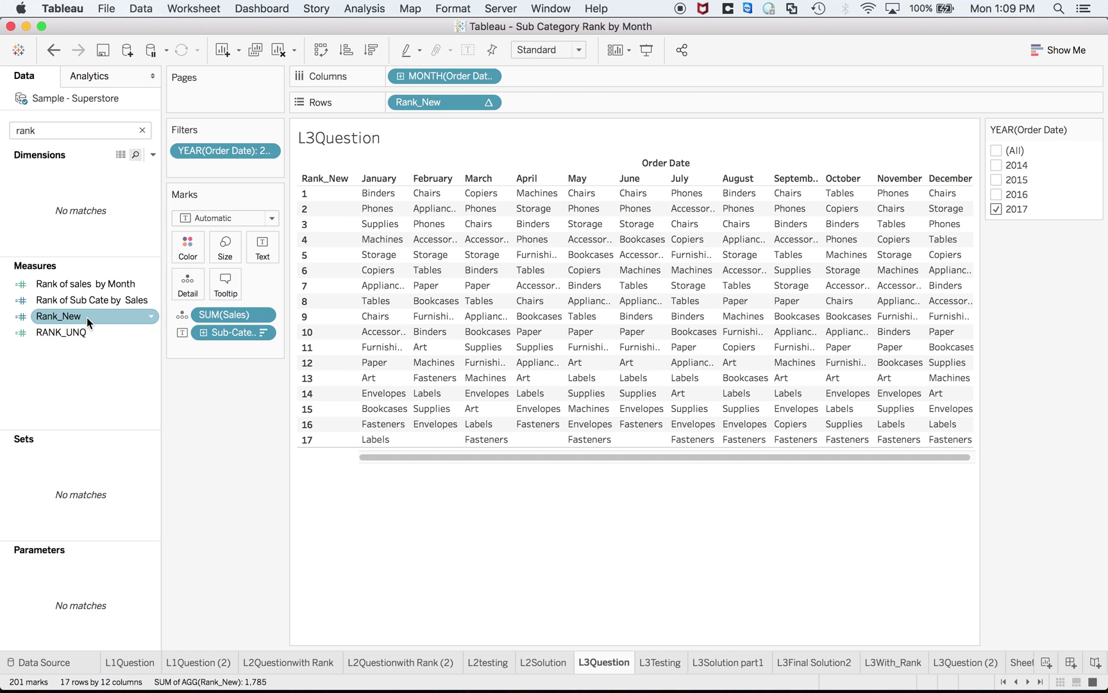
{"action": "left_click", "coordinate": [29, 132]}
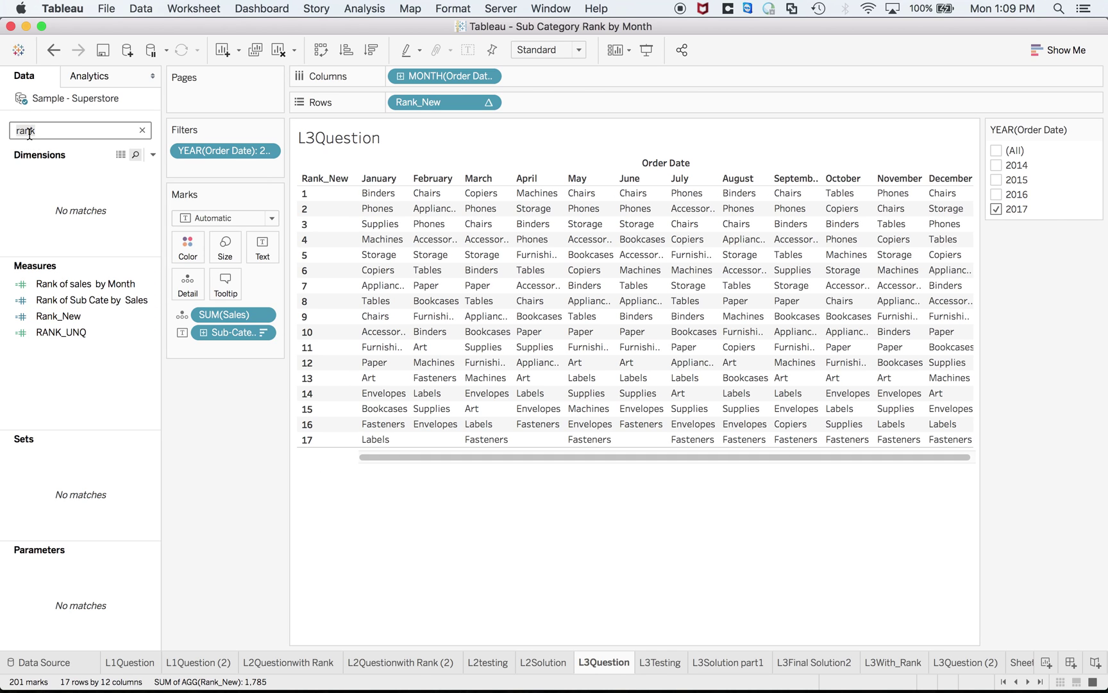
{"action": "key", "text": "Escape"}
Review the list of values in Sub-Category Parameter 3 and close its settings.
{"action": "left_click", "coordinate": [81, 618]}
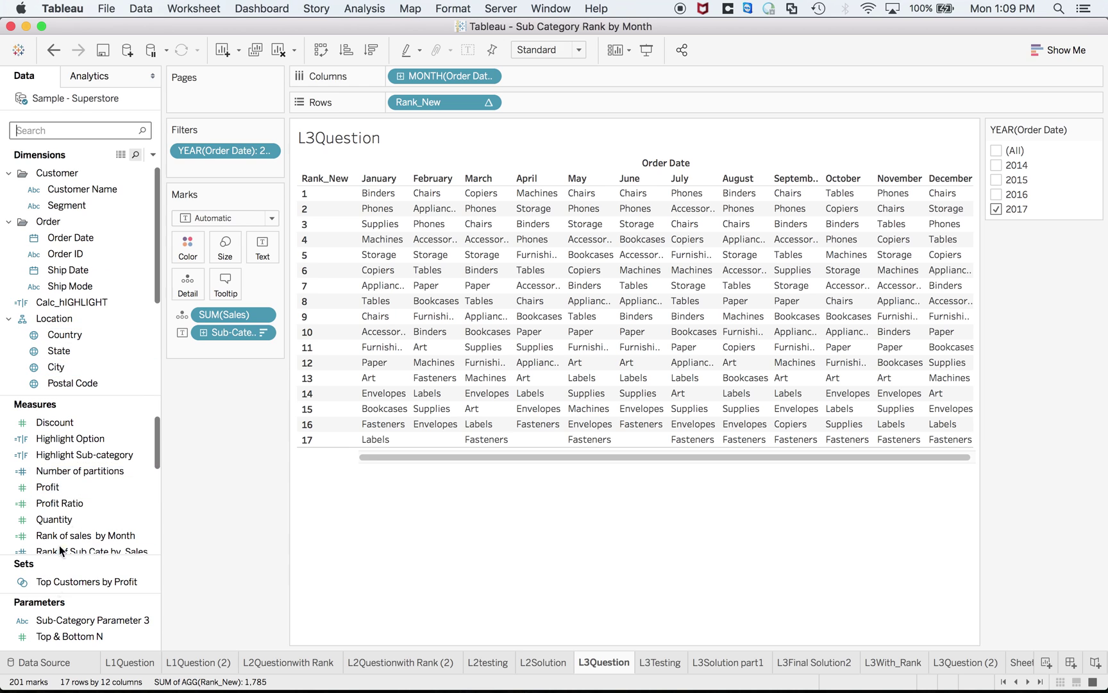
{"action": "right_click", "coordinate": [63, 621]}
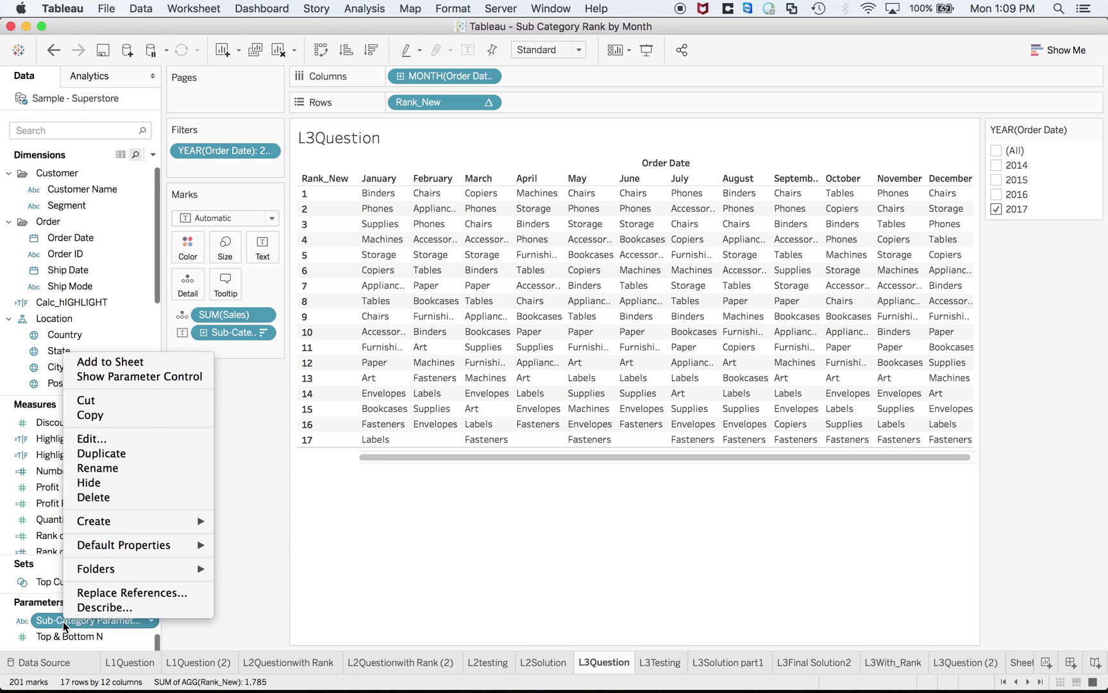
{"action": "left_click", "coordinate": [120, 438]}
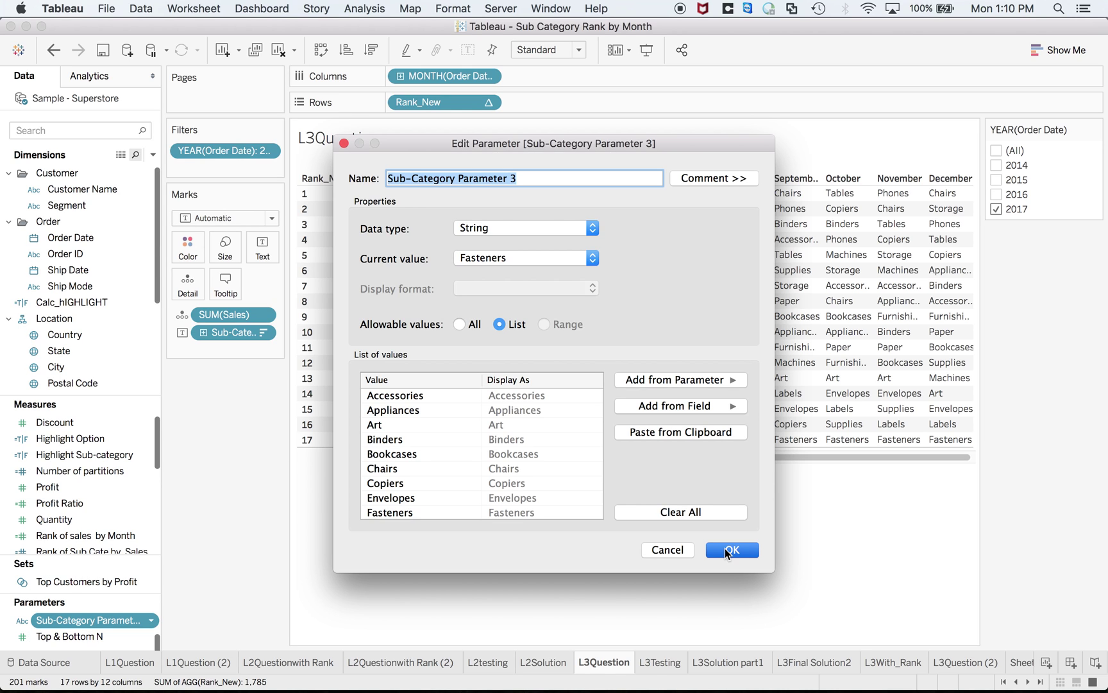
{"action": "left_click", "coordinate": [724, 548]}
Search fields for 'high' and check the Highlight Sub-category calculation's formula.
{"action": "type", "text": "high"}
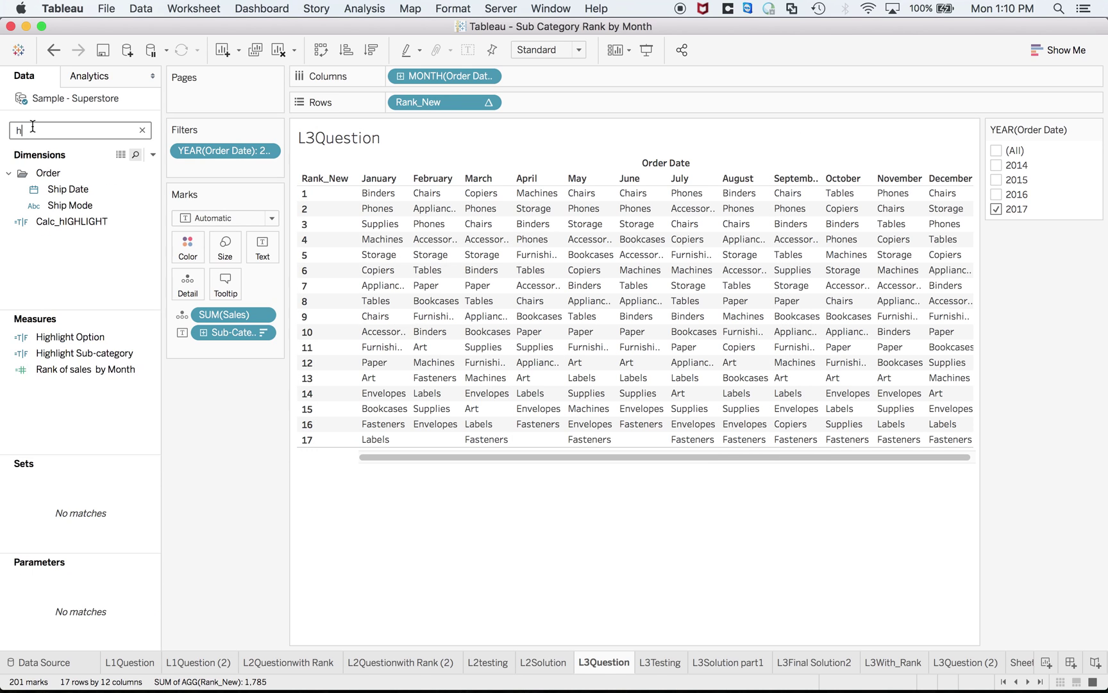
{"action": "right_click", "coordinate": [62, 321]}
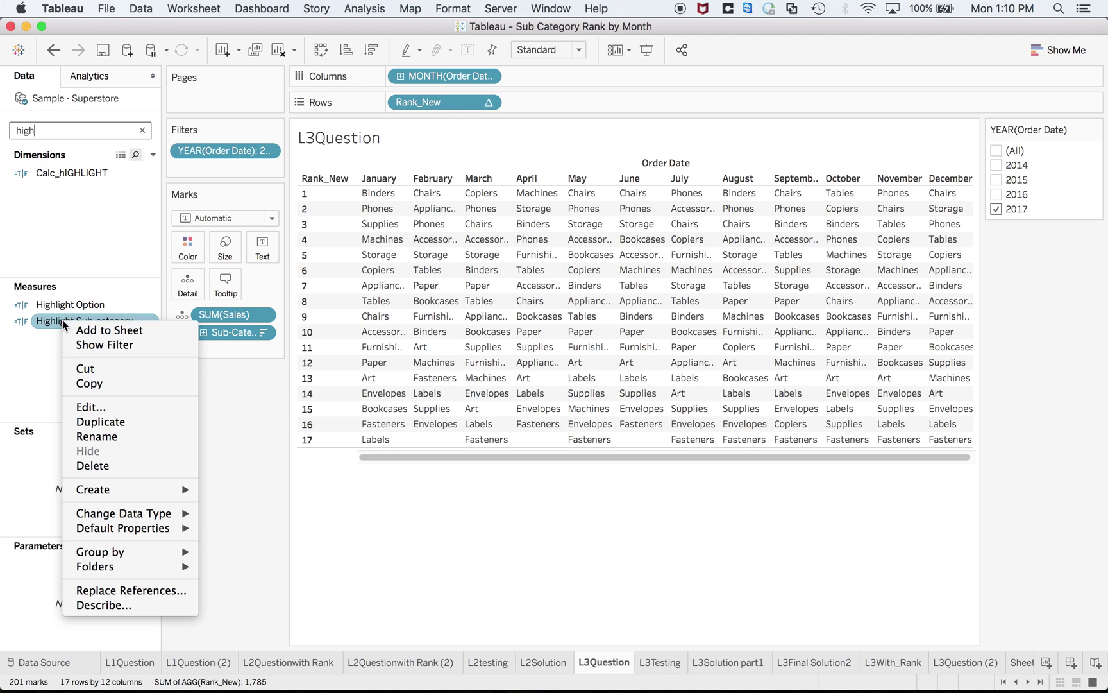
{"action": "left_click", "coordinate": [91, 406]}
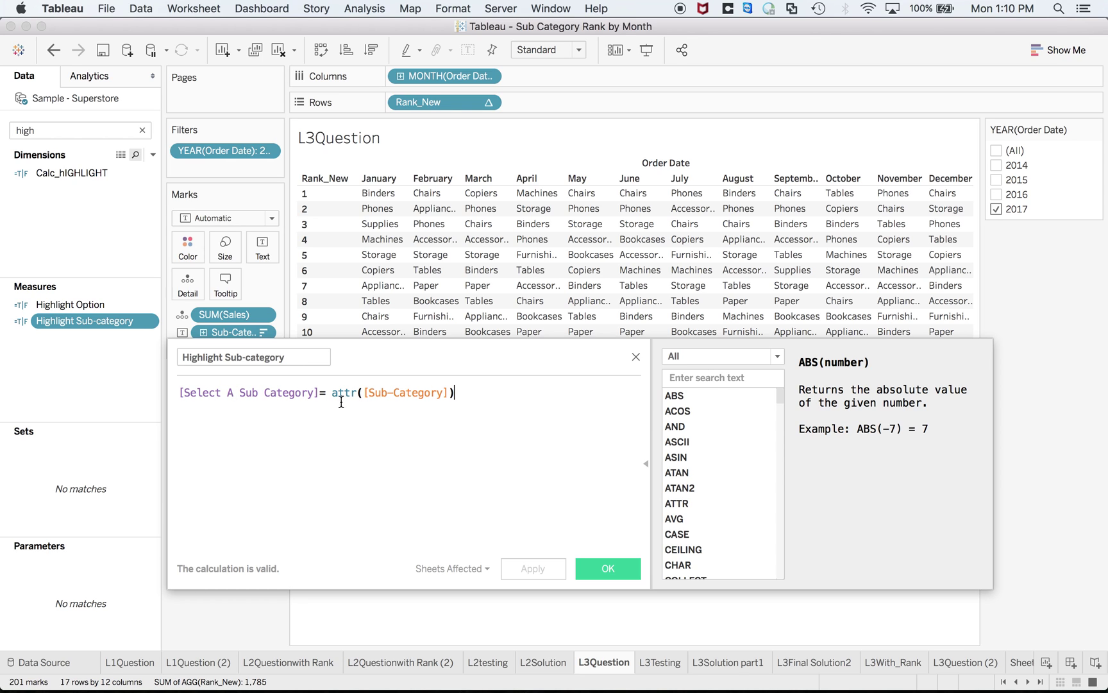
{"action": "left_click", "coordinate": [608, 569]}
Put Highlight Sub-category on Marks Color, recheck its formula, and clear the field search.
{"action": "left_click_drag", "start_coordinate": [70, 320], "coordinate": [179, 250]}
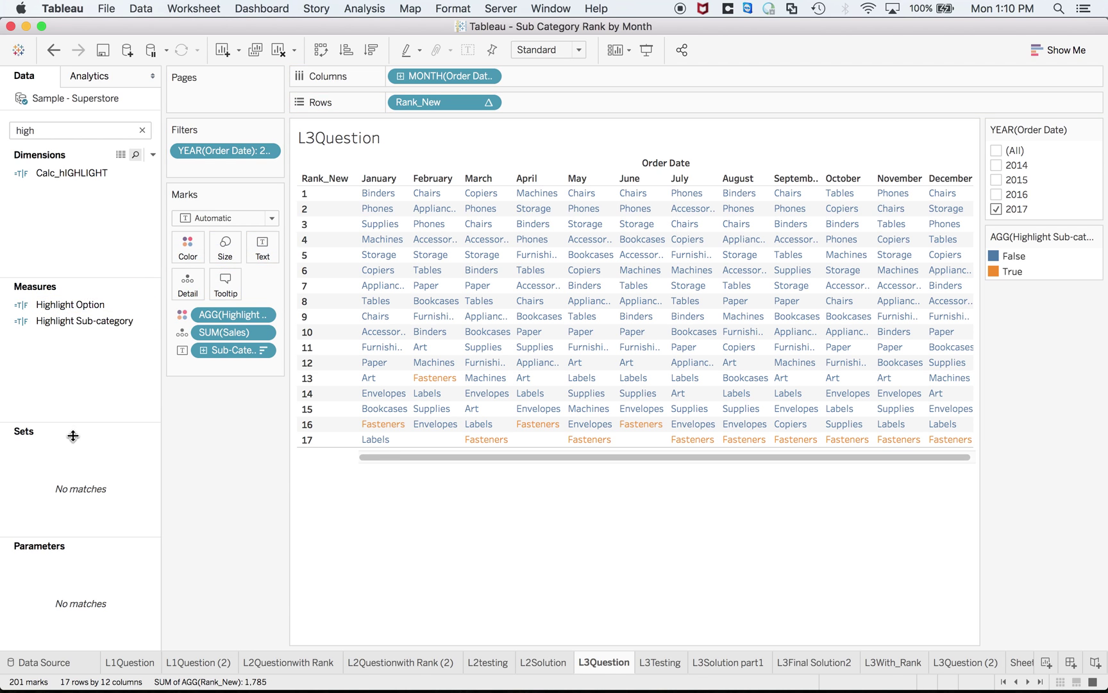
{"action": "left_click", "coordinate": [90, 319]}
{"action": "right_click", "coordinate": [89, 319]}
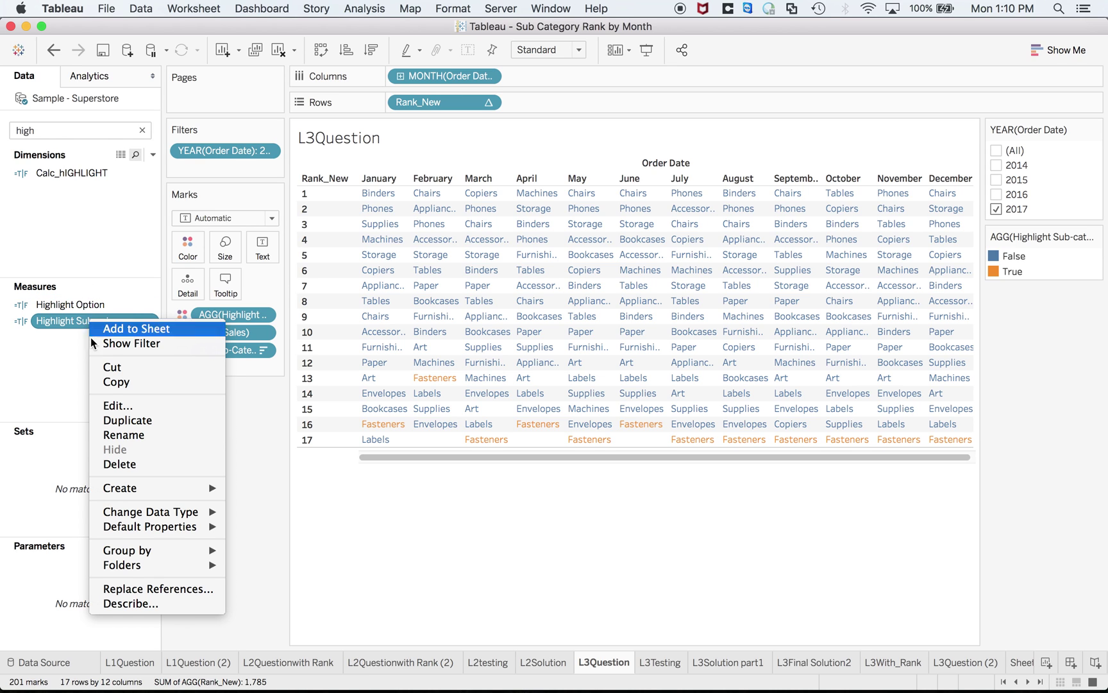
{"action": "left_click", "coordinate": [118, 406]}
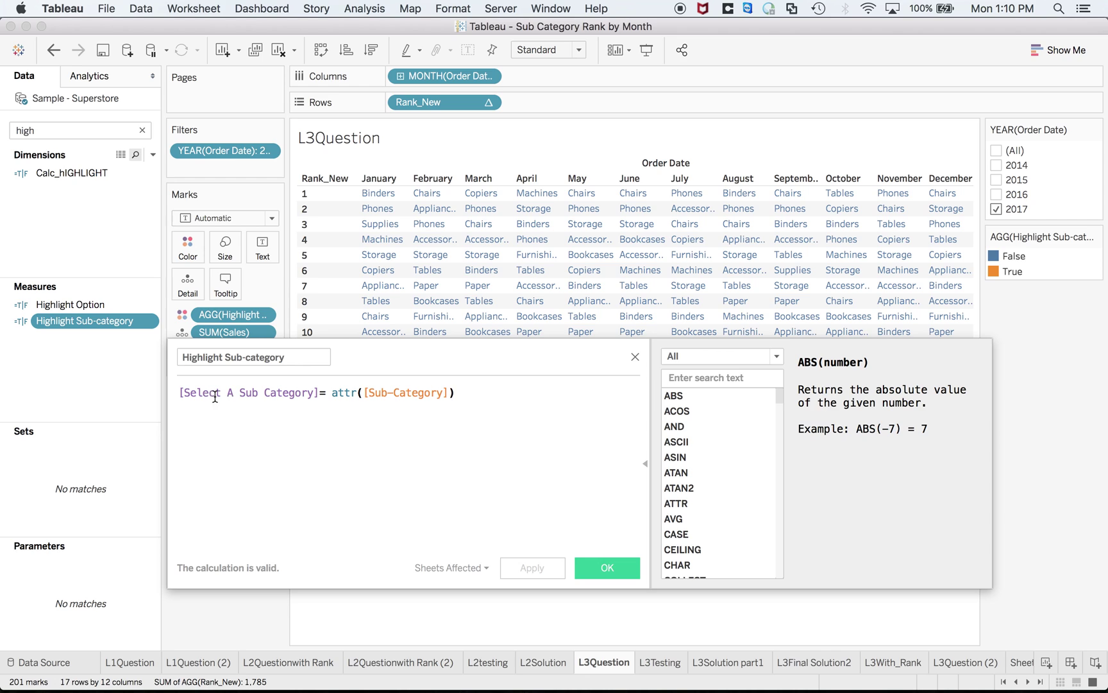
{"action": "left_click", "coordinate": [610, 570]}
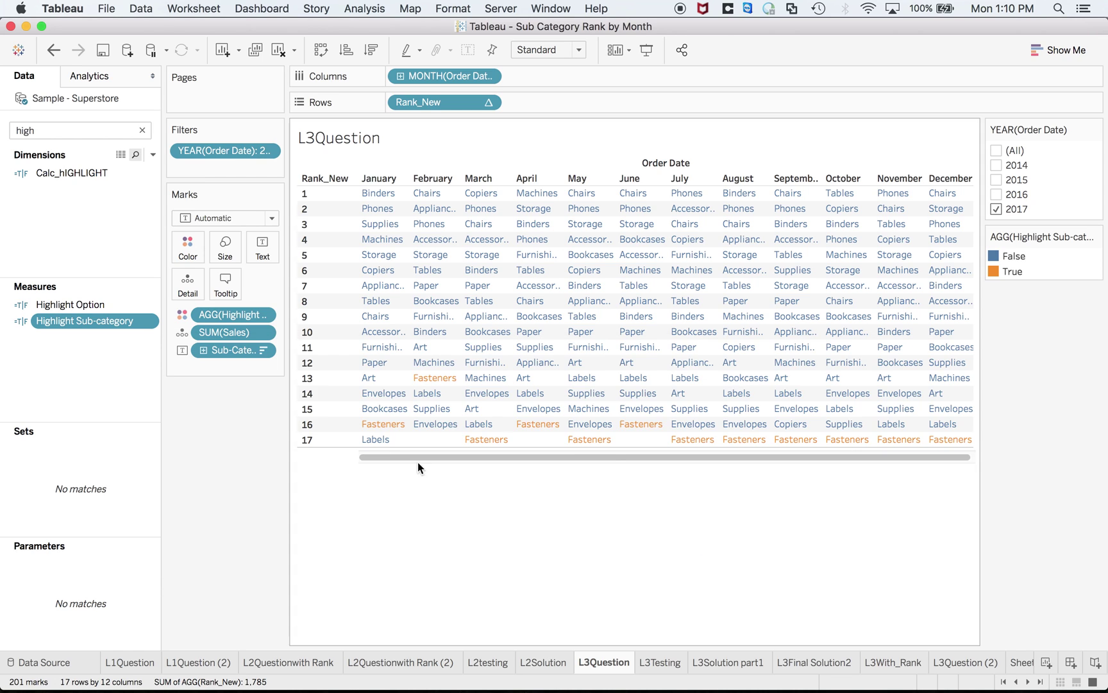
{"action": "left_click", "coordinate": [143, 130]}
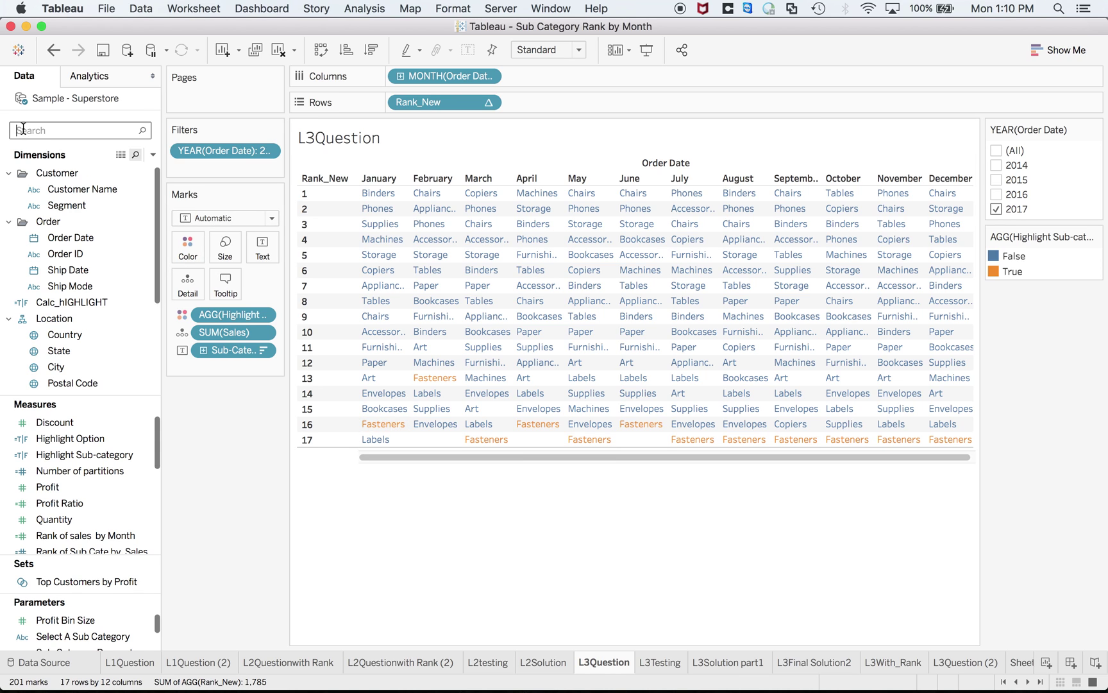
Show the Select A Sub Category parameter control and place it above the table.
{"action": "left_click", "coordinate": [91, 636]}
{"action": "right_click", "coordinate": [91, 635]}
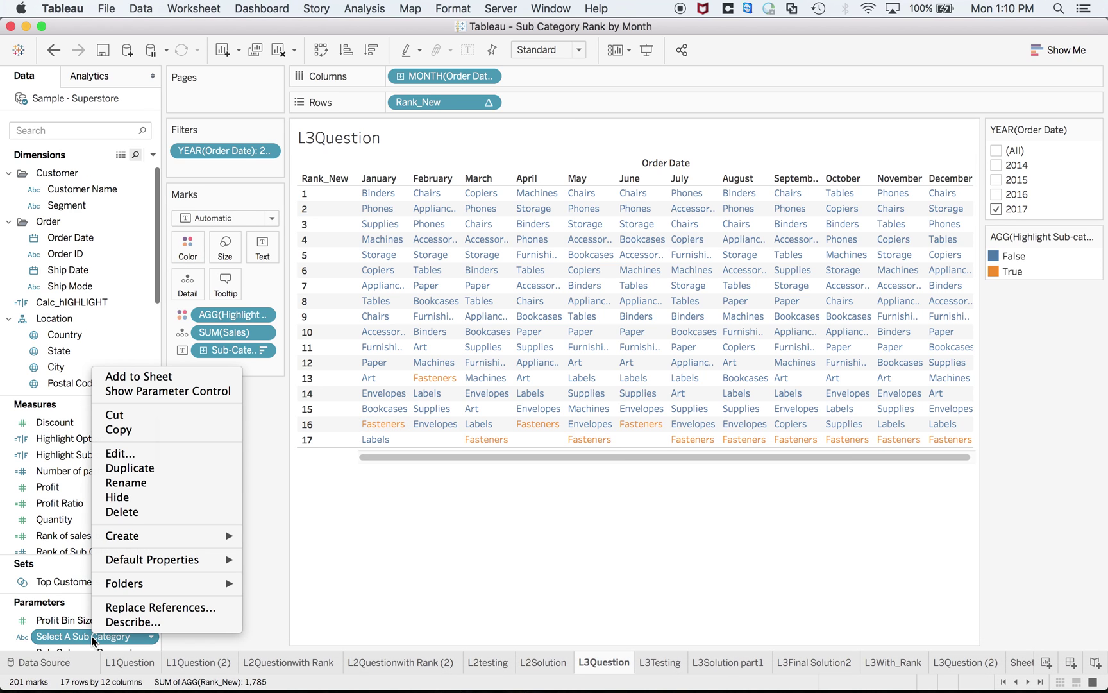
{"action": "left_click", "coordinate": [165, 391]}
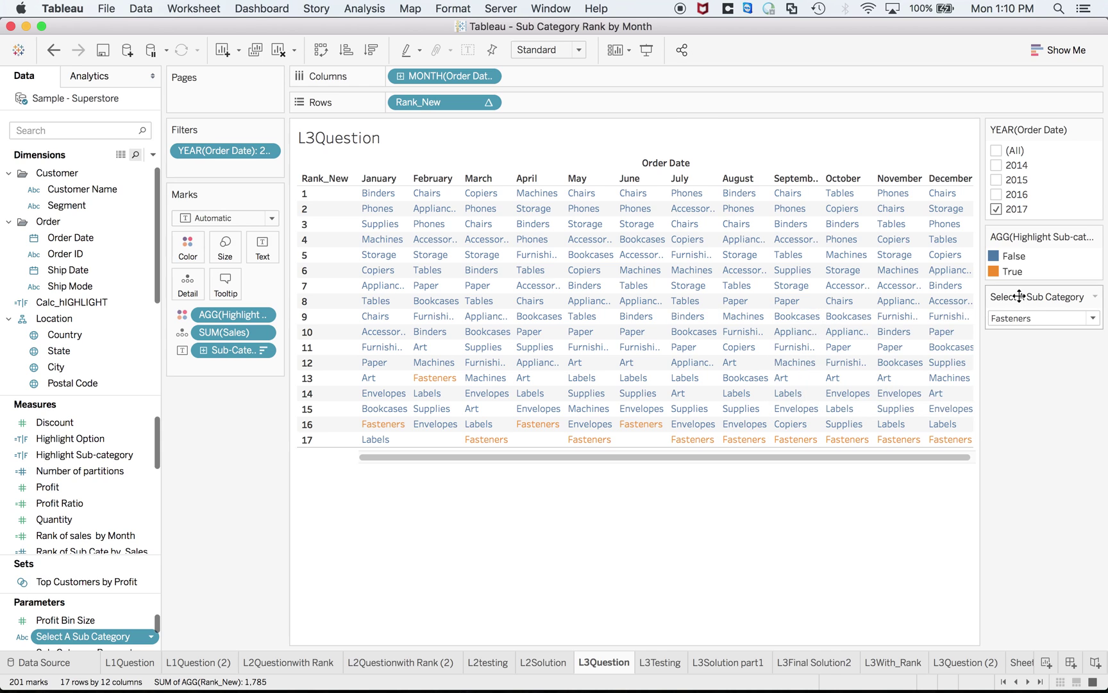
{"action": "left_click_drag", "start_coordinate": [693, 110], "coordinate": [620, 116]}
Try Art and Envelopes in the sub-category picker, then settle on Binders.
{"action": "left_click", "coordinate": [574, 128]}
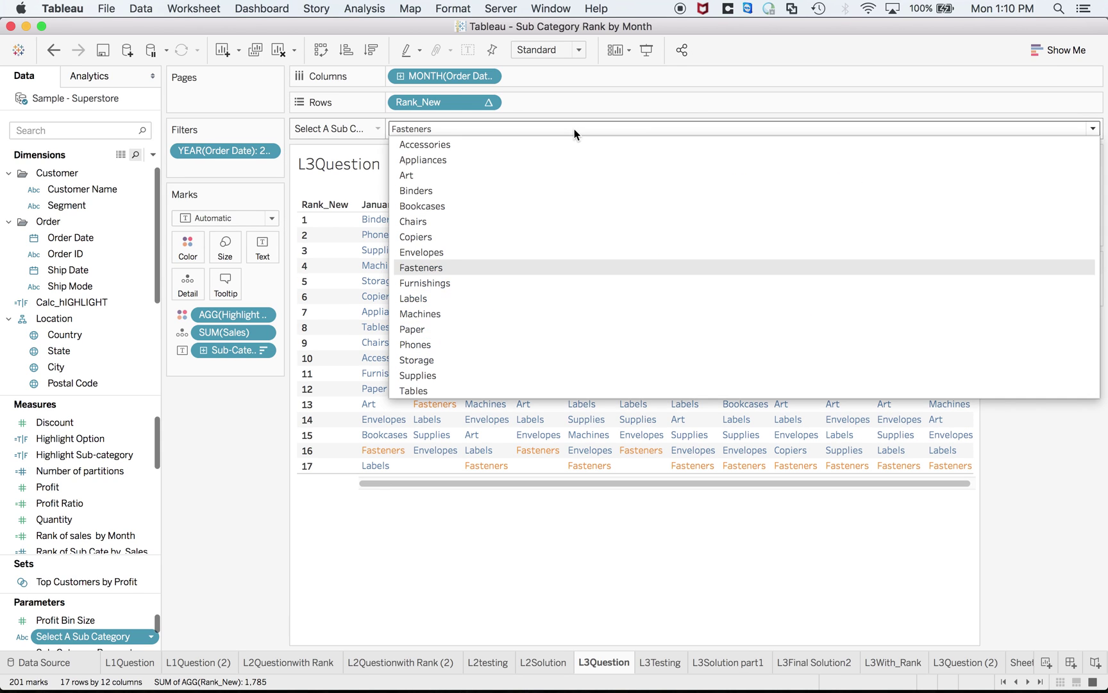
{"action": "left_click", "coordinate": [502, 173]}
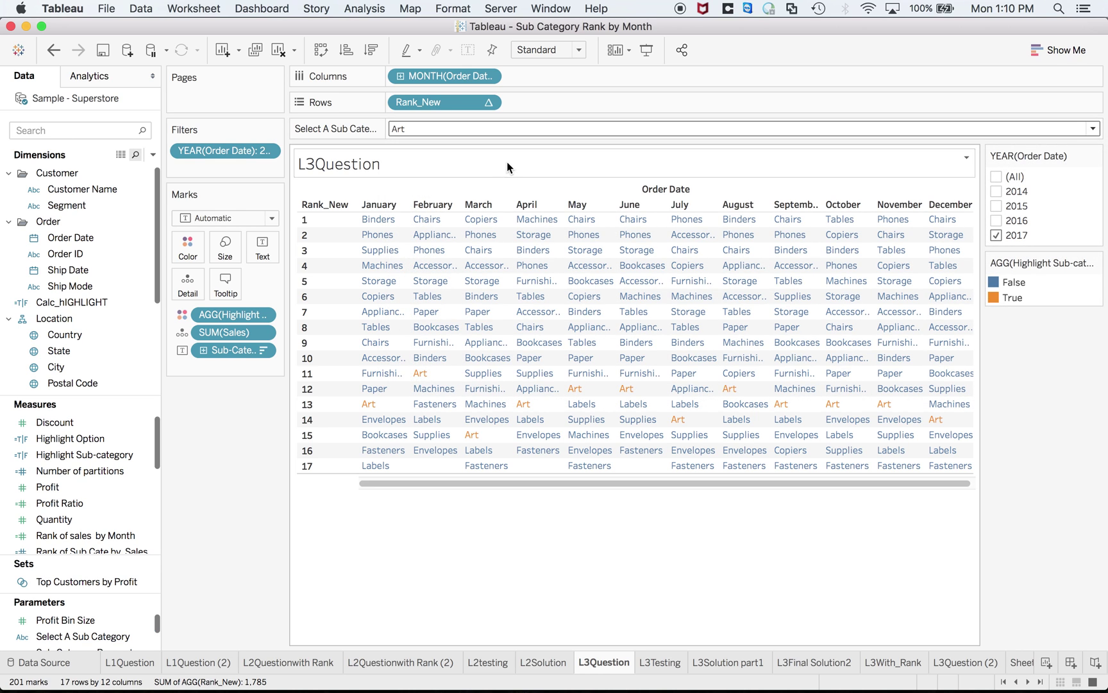
{"action": "left_click", "coordinate": [510, 132]}
{"action": "left_click", "coordinate": [483, 252]}
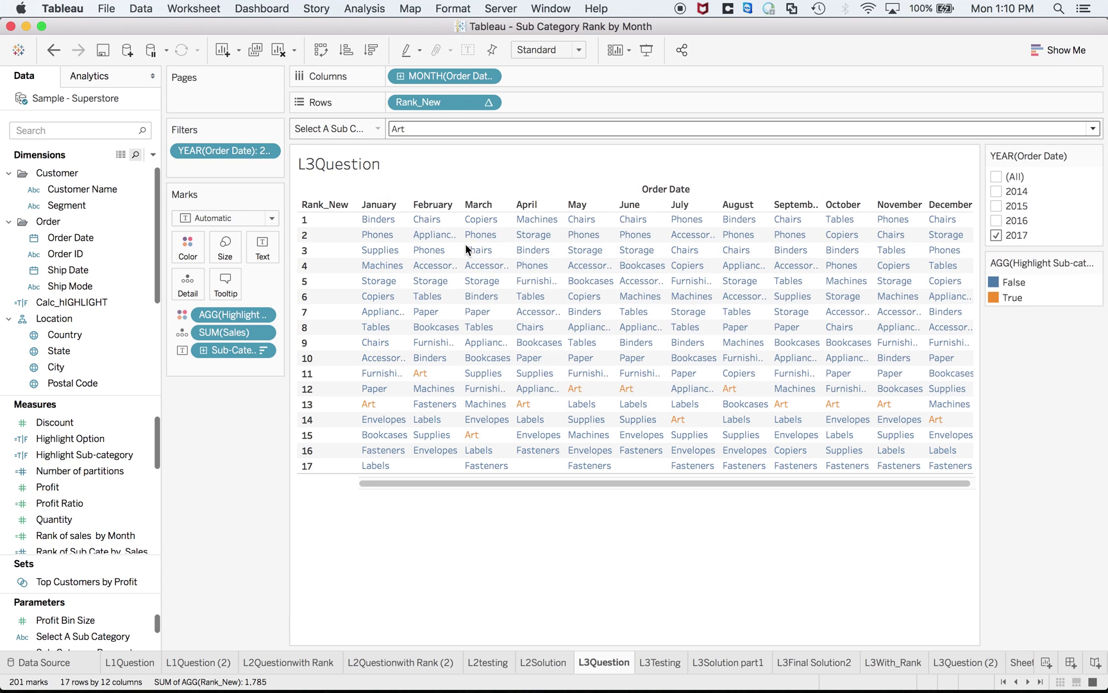
{"action": "left_click", "coordinate": [472, 130]}
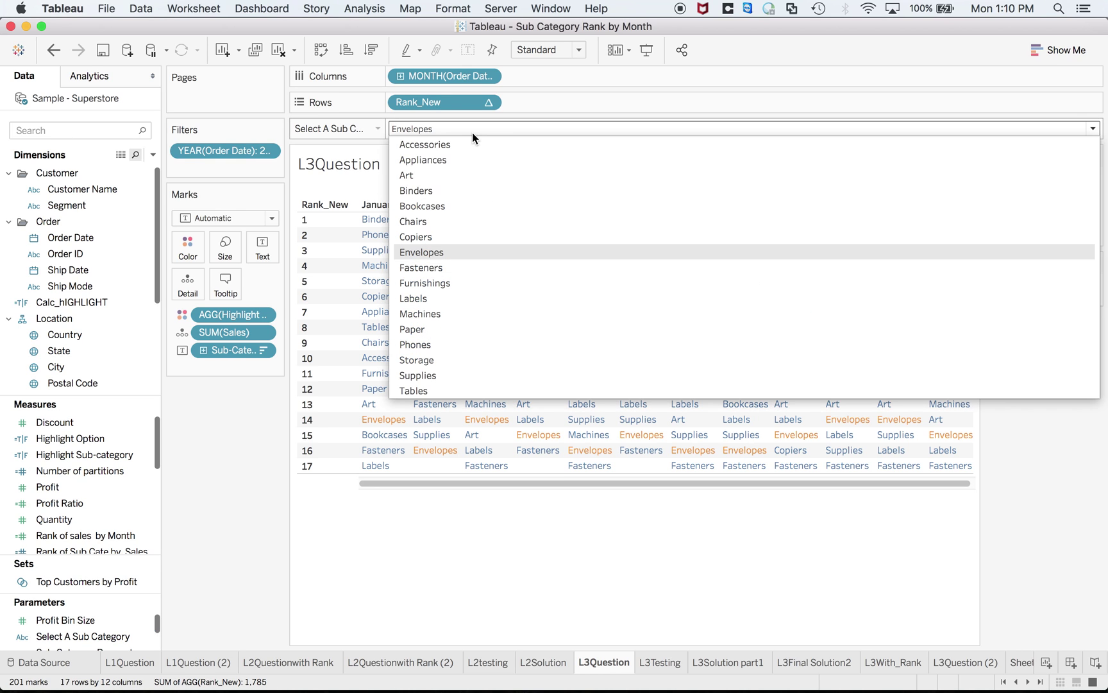
{"action": "left_click", "coordinate": [444, 195]}
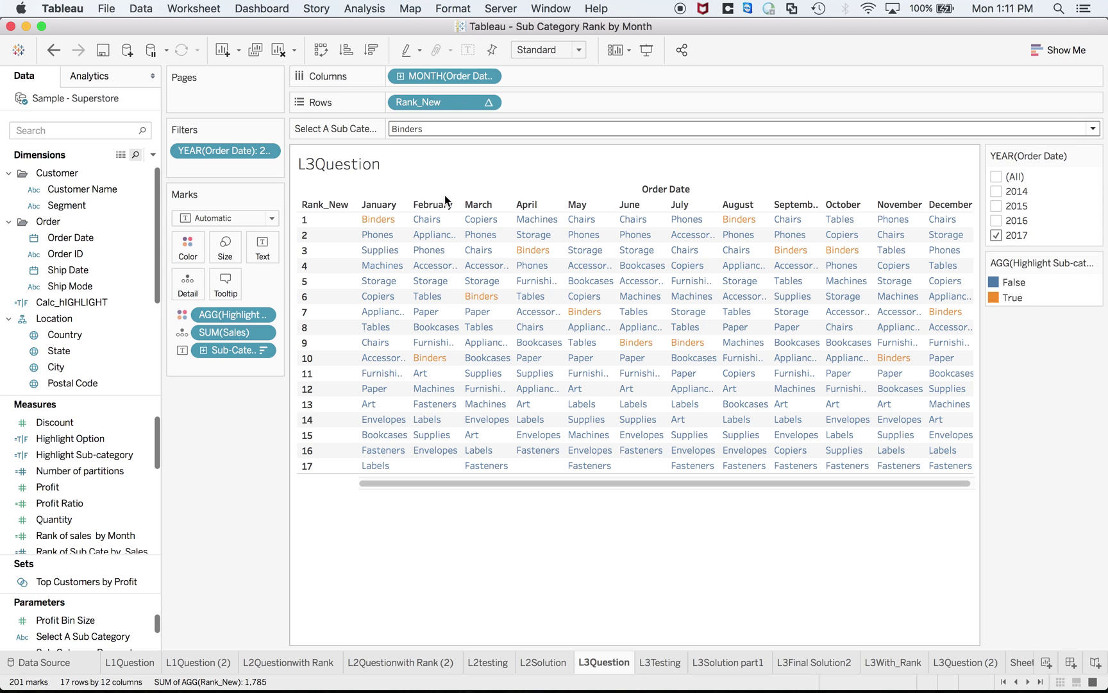
{"action": "key", "text": "super+Tab"}
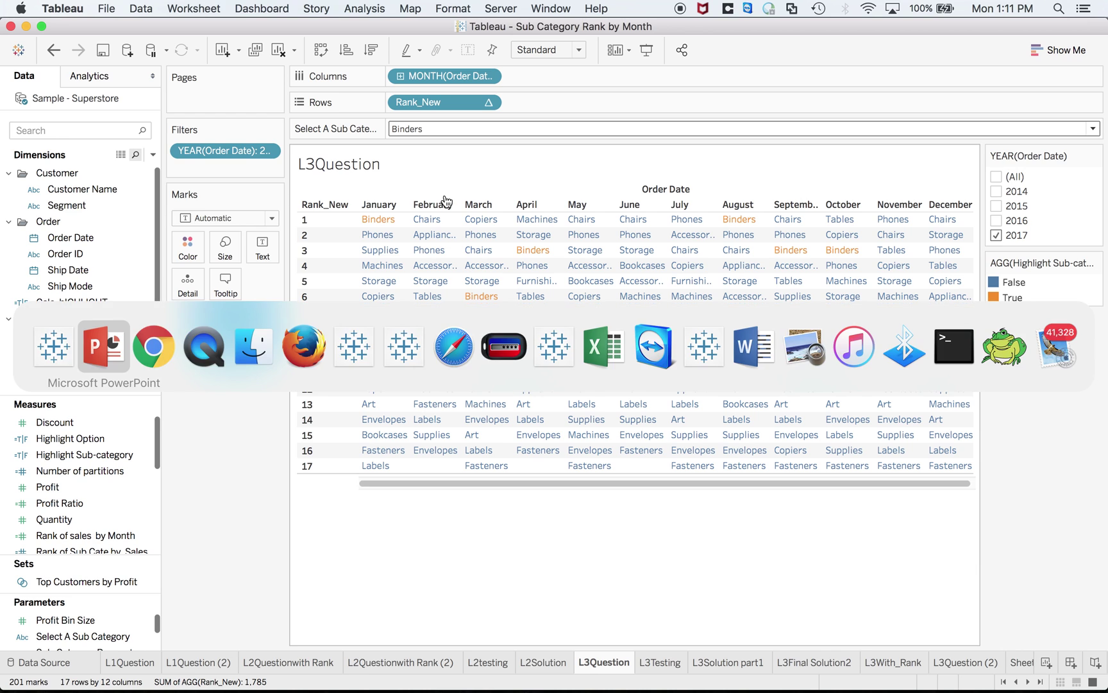
{"action": "key", "text": "super+Tab"}
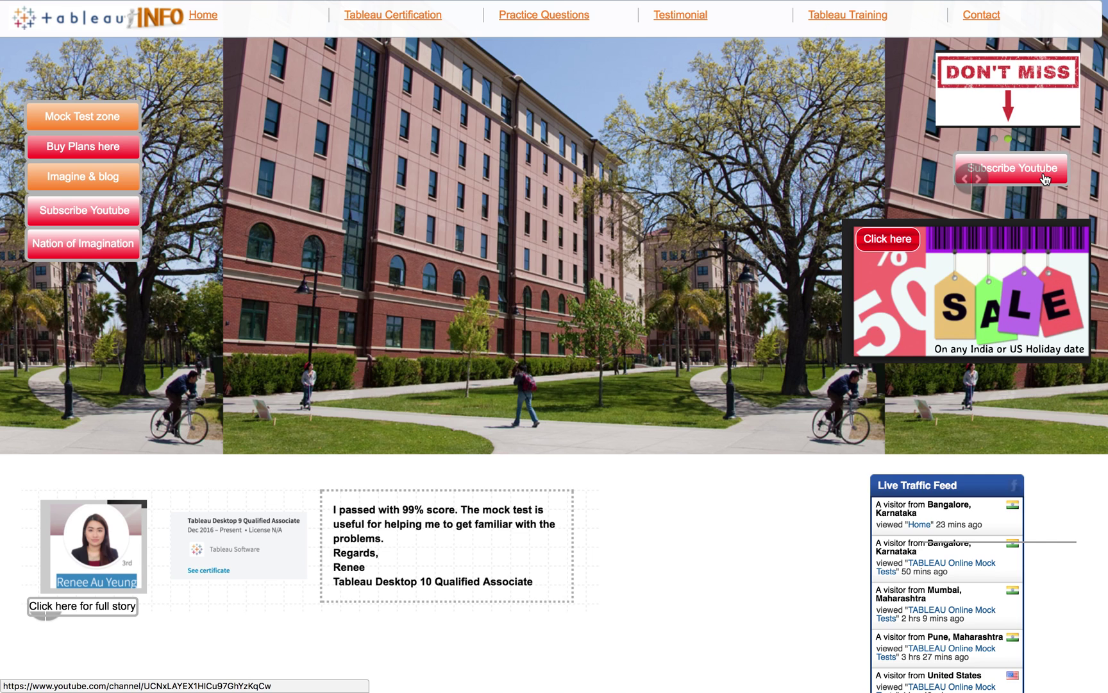
{"action": "key", "text": "super+Tab"}
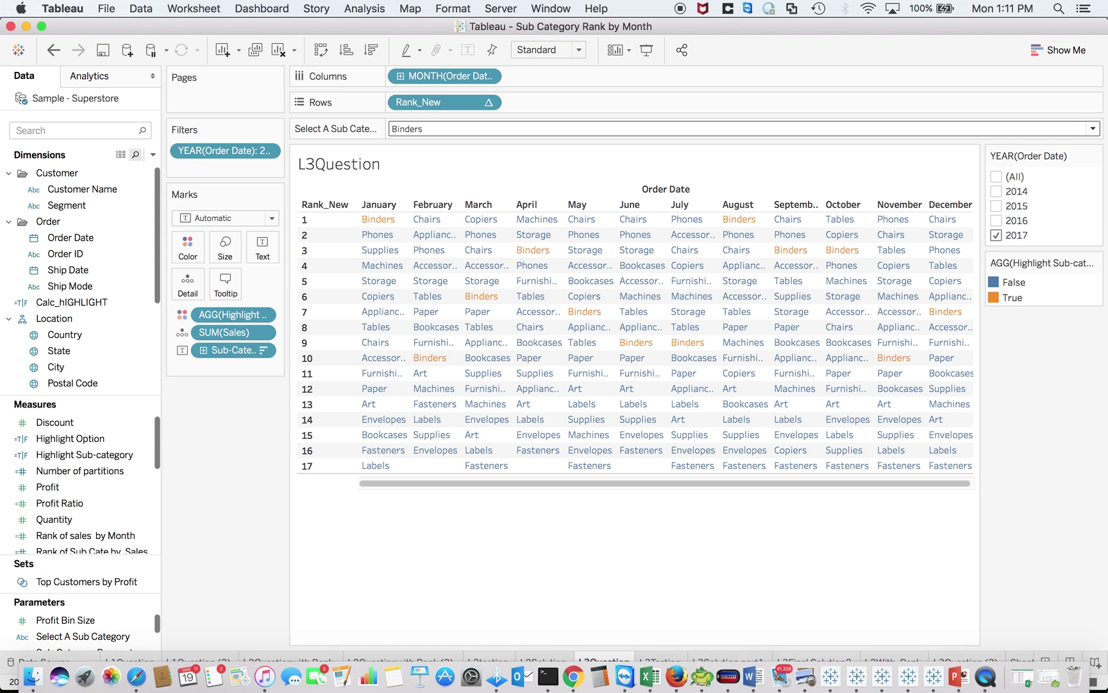
{"action": "mouse_move", "coordinate": [716, 688]}
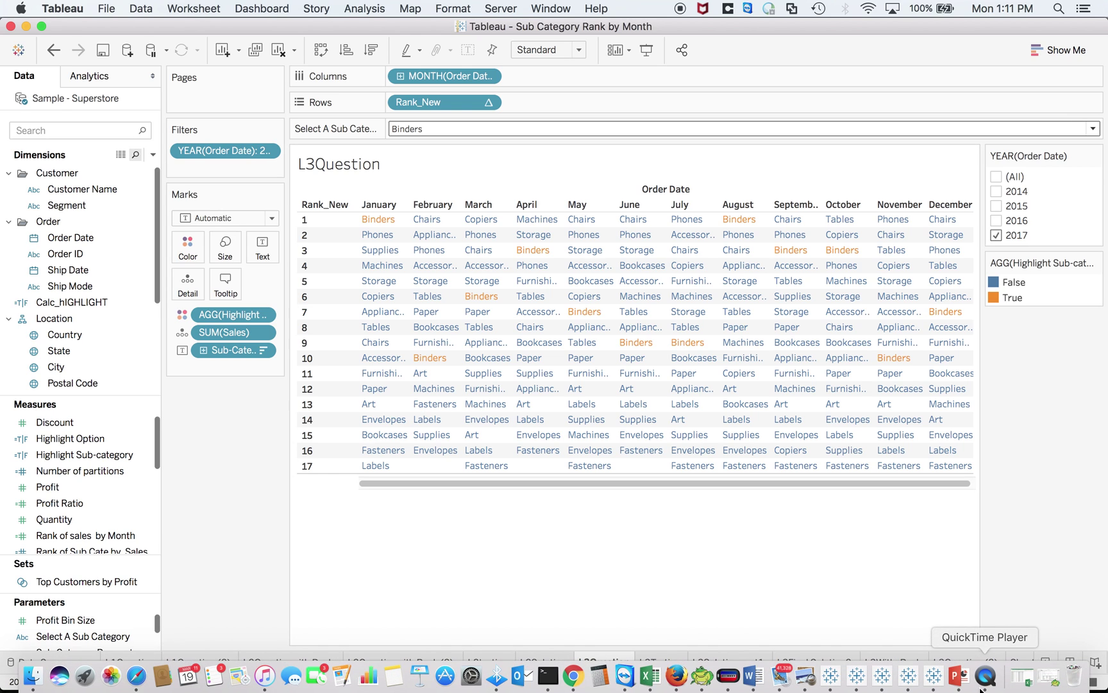